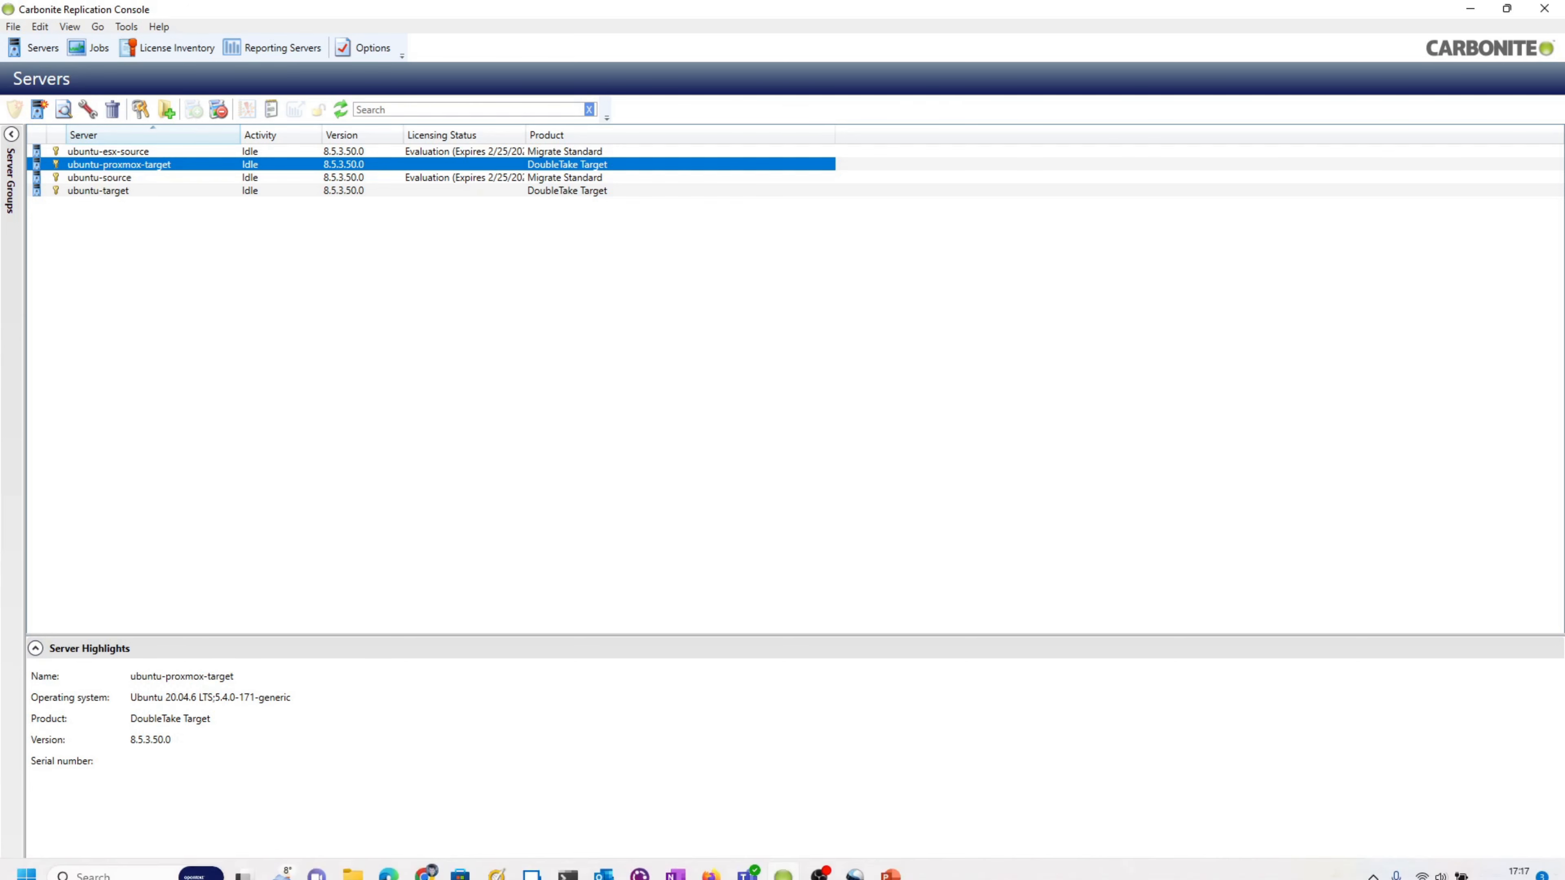
- Open the ubuntu-esx-source VM console in the ESXi Host Client and log in with the account password
left_click(426, 863)
left_click(375, 795)
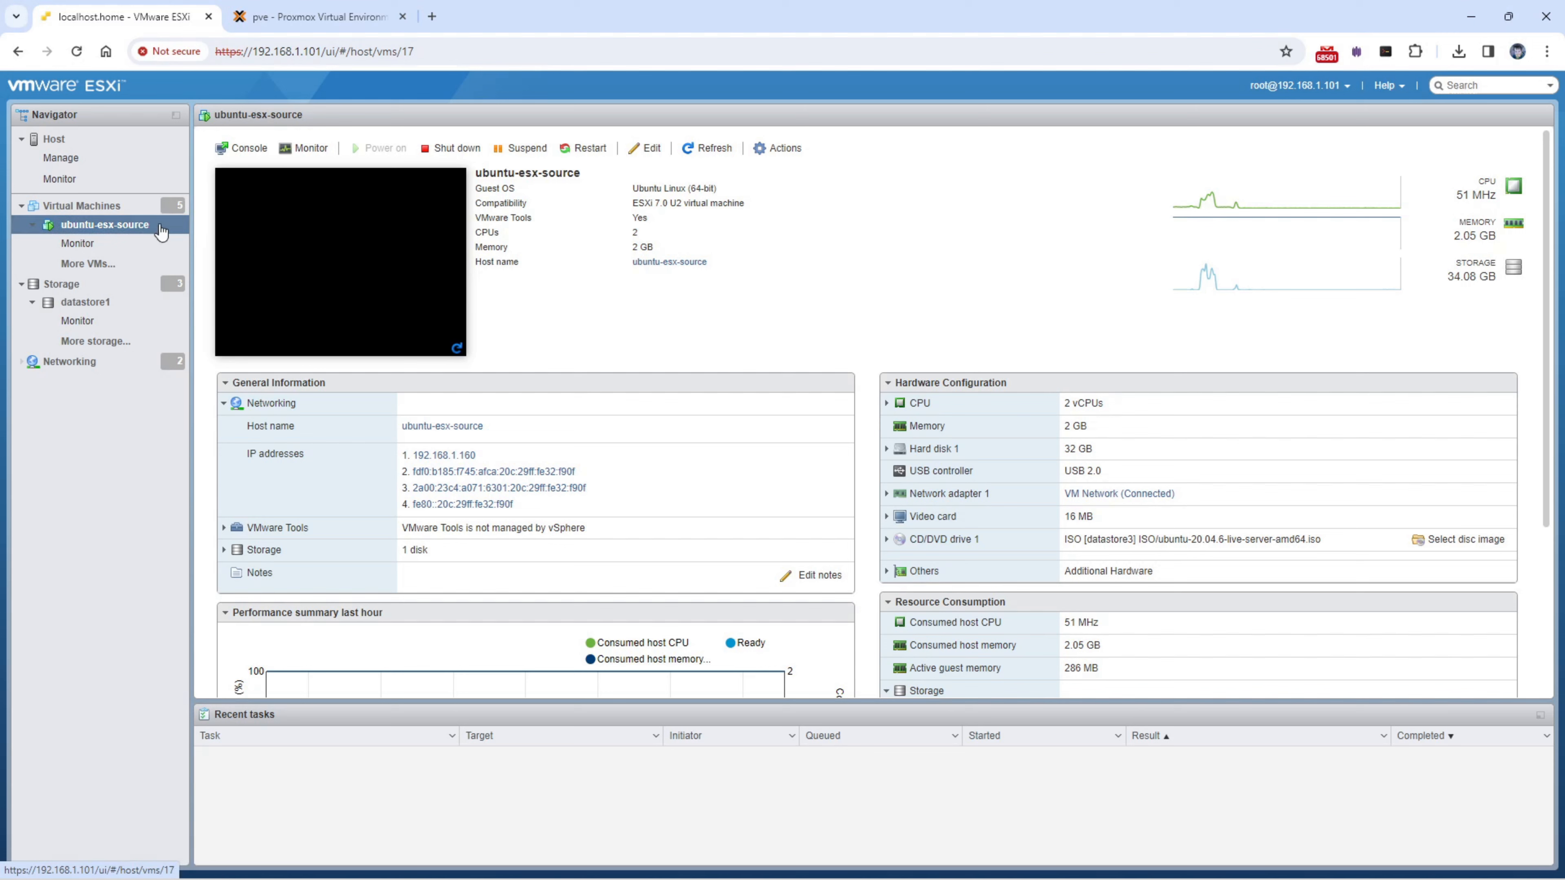
left_click(337, 271)
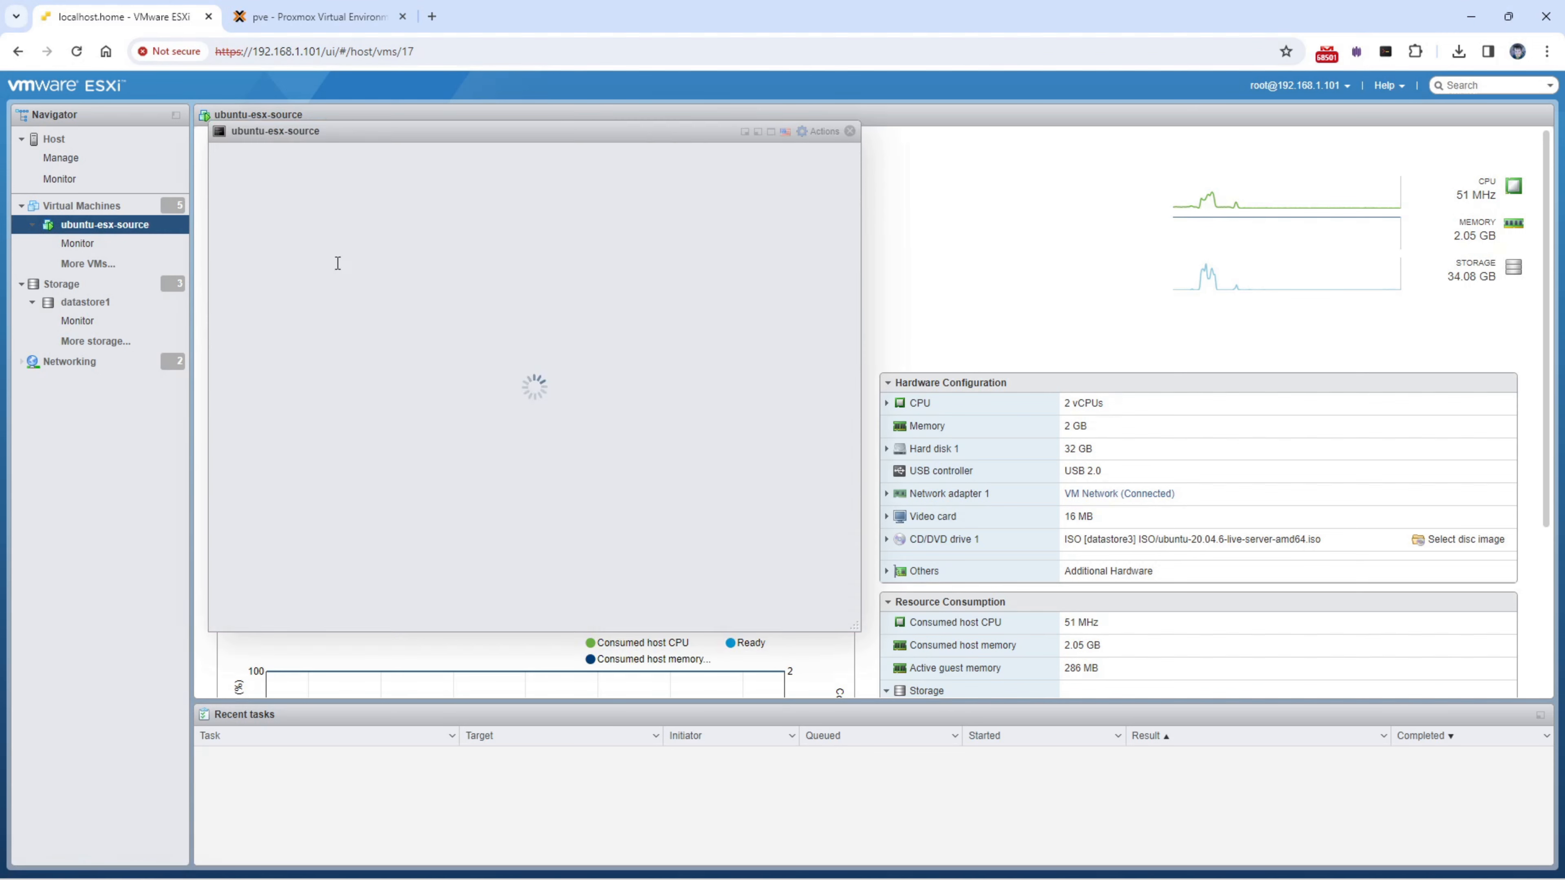
left_click(533, 412)
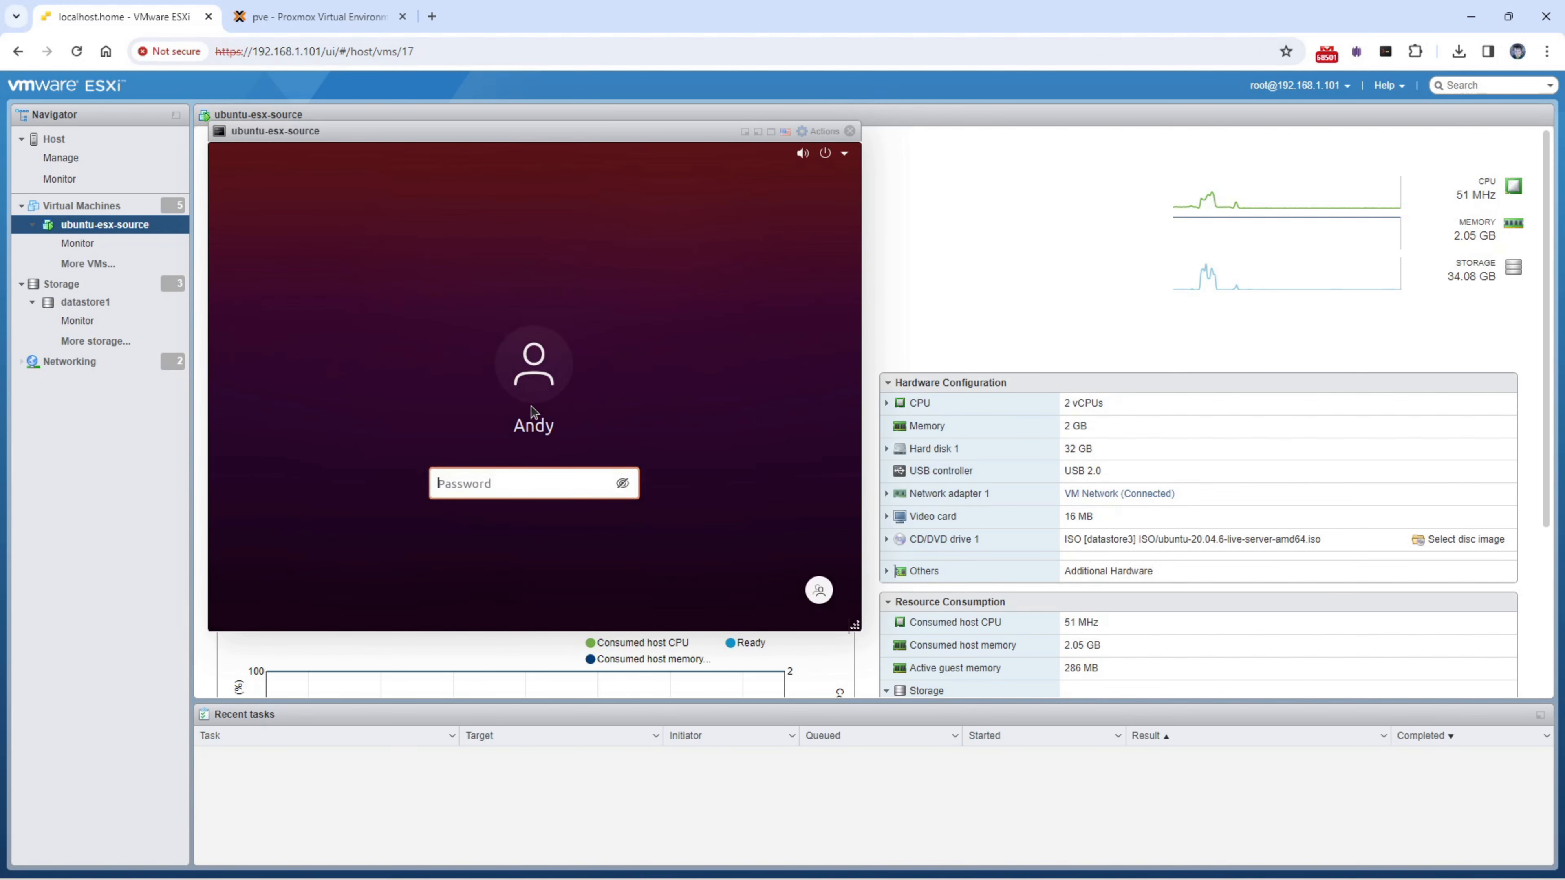
type("*********")
key("Return")
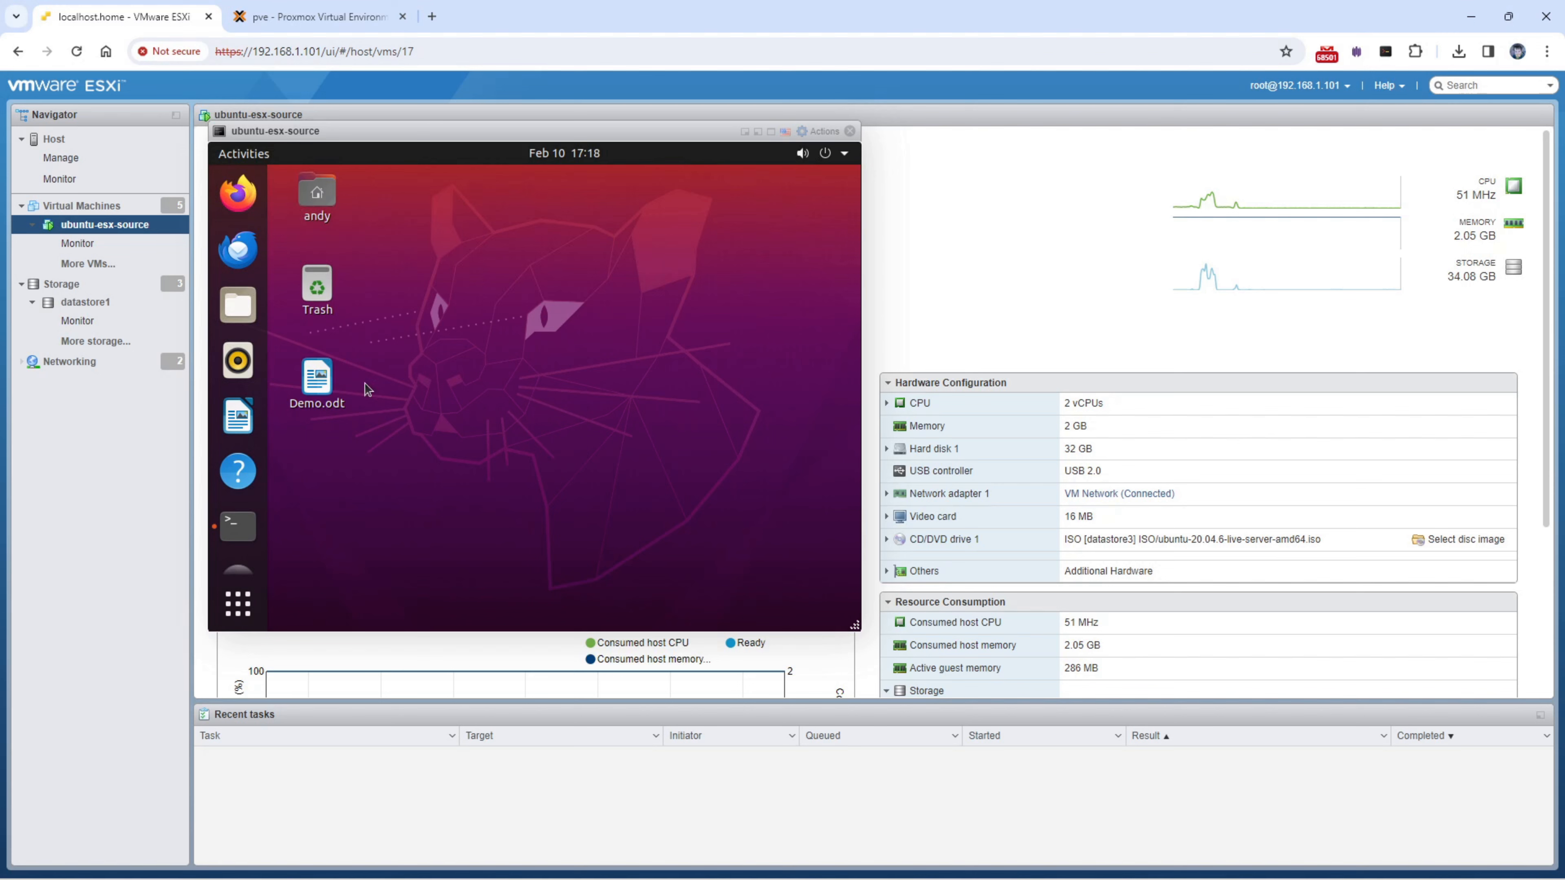
- Open Demo.odt, add the line '1) set things up' below the sentence, and save it on closing
left_click(312, 404)
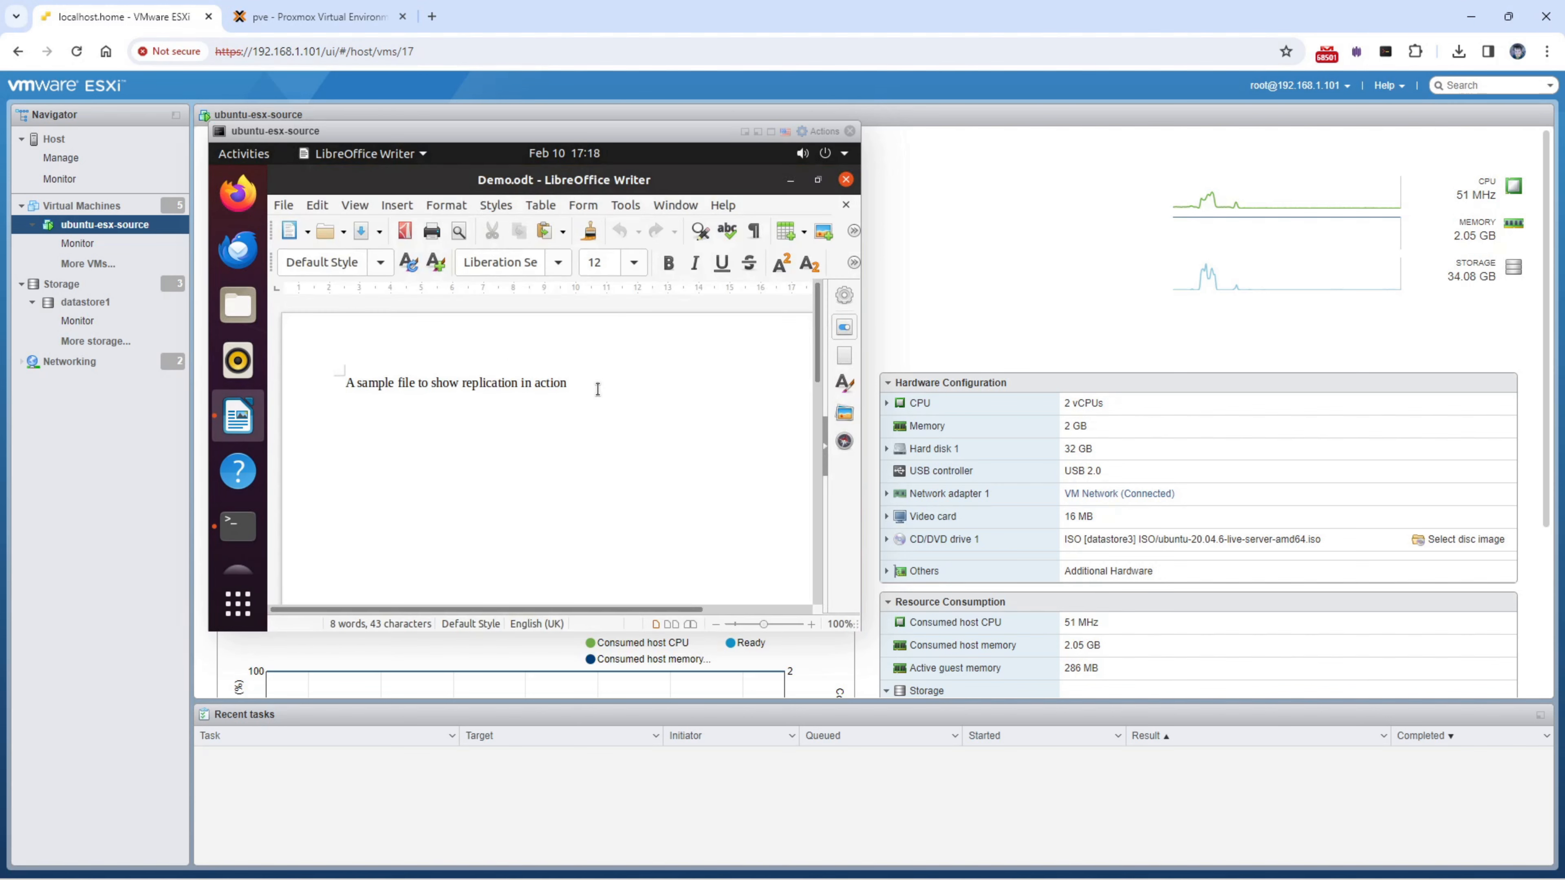
key("Return")
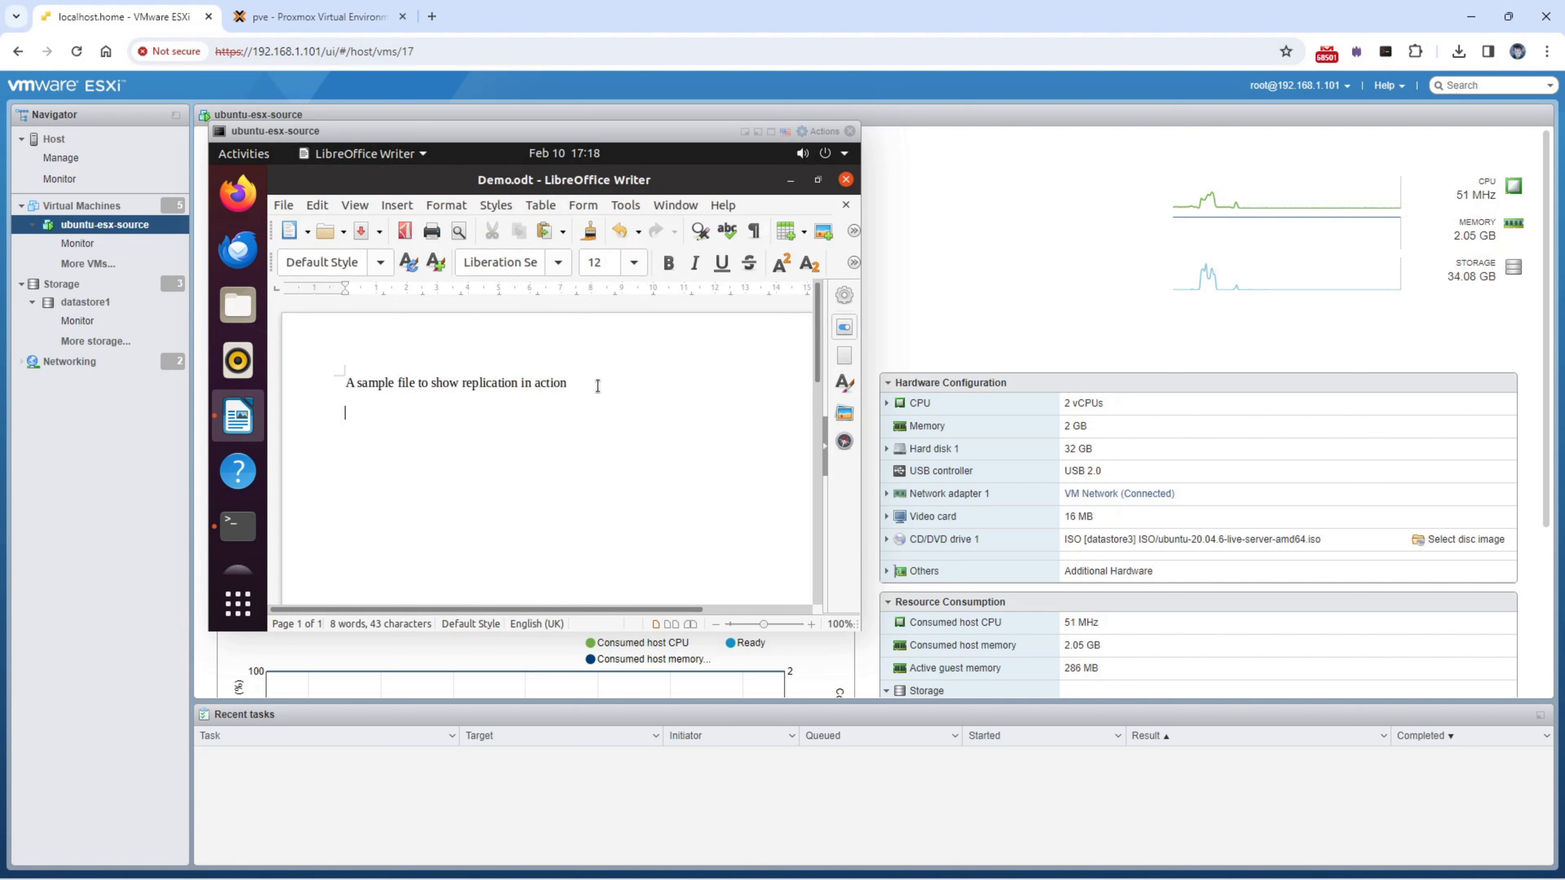
type("1) set things up")
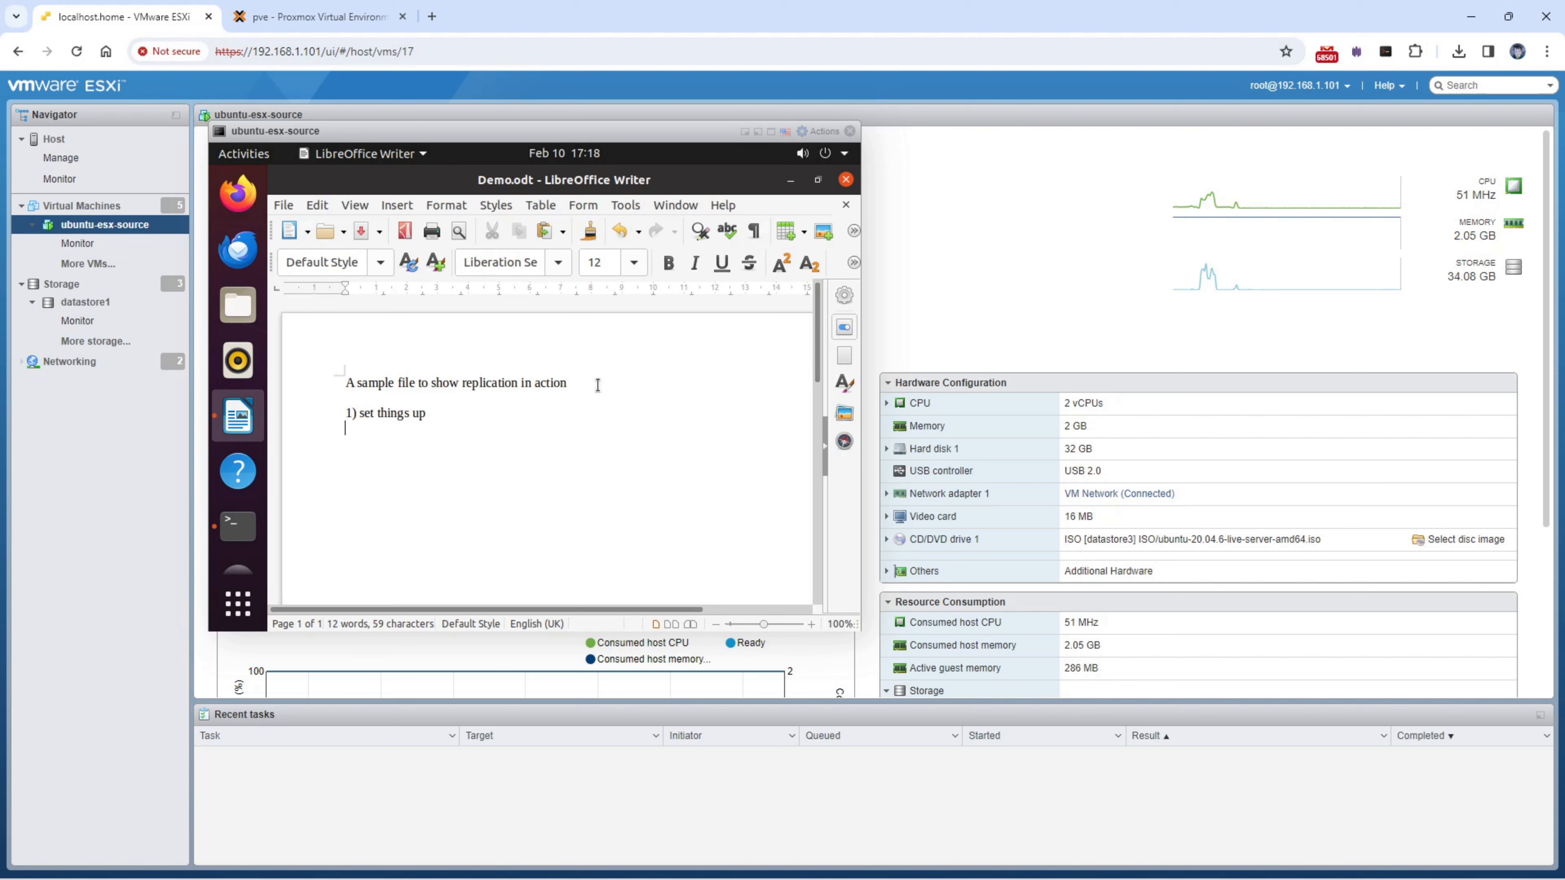
left_click(845, 182)
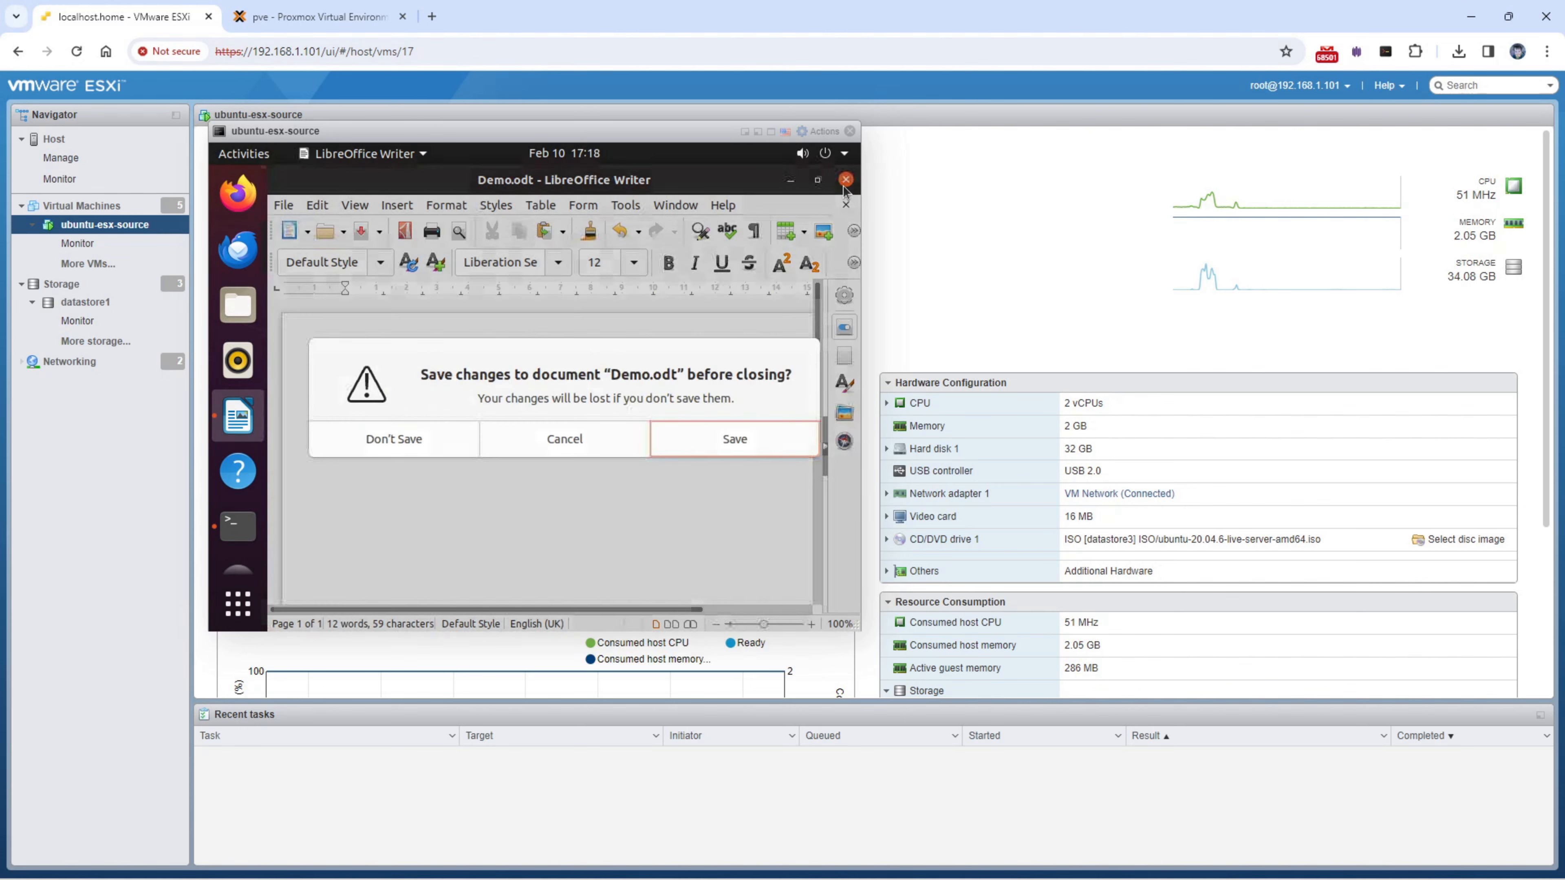
left_click(681, 440)
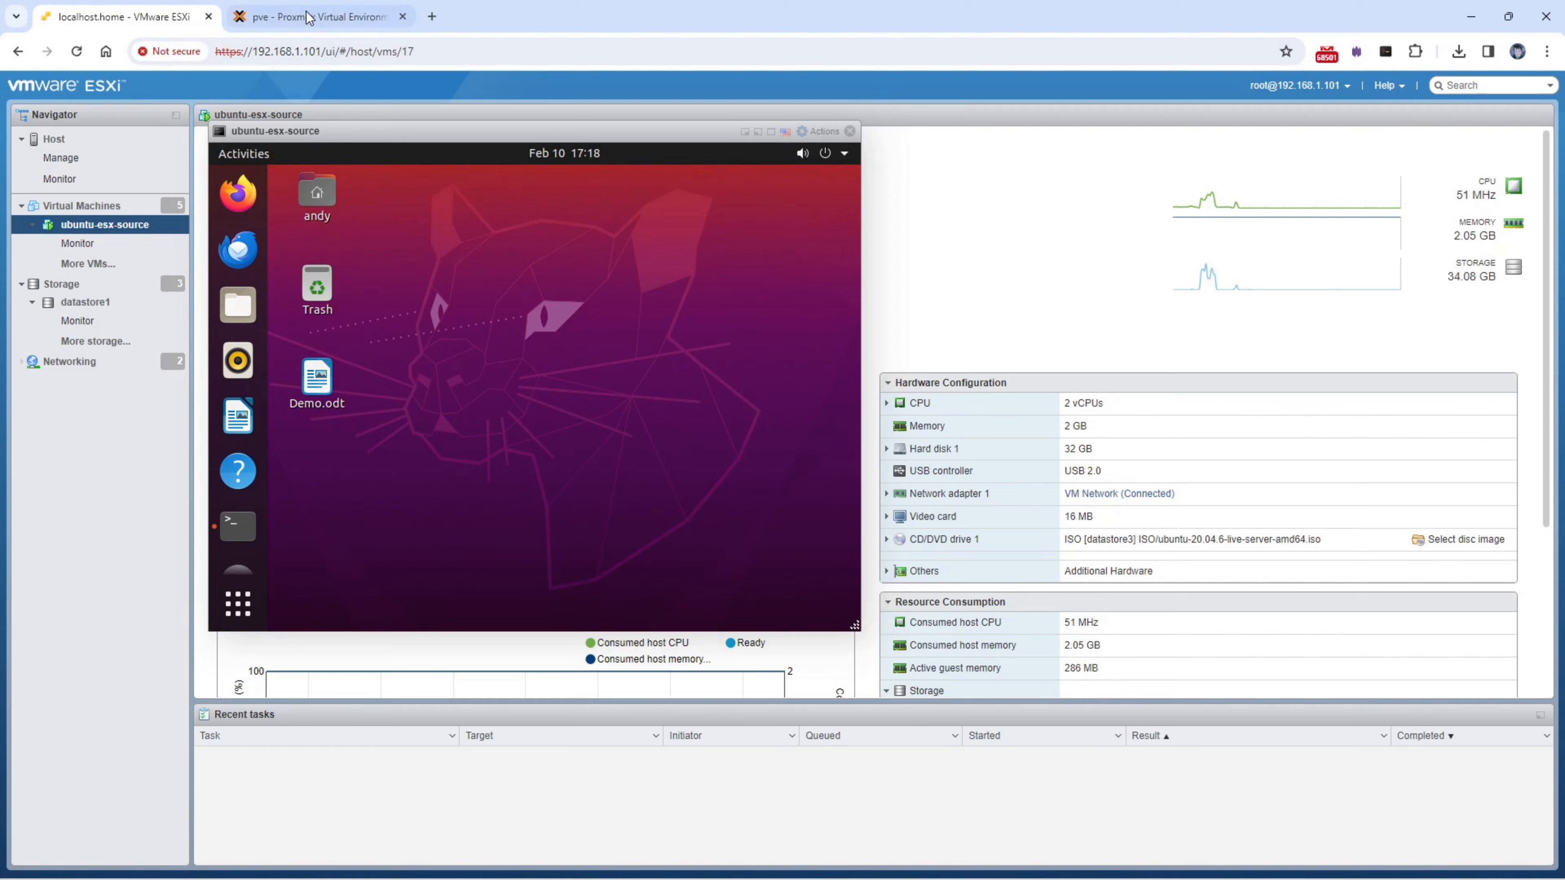
- Open the noVNC console for VM 106 (ubuntu-proxmox-target) in a separate window from Proxmox
left_click(317, 25)
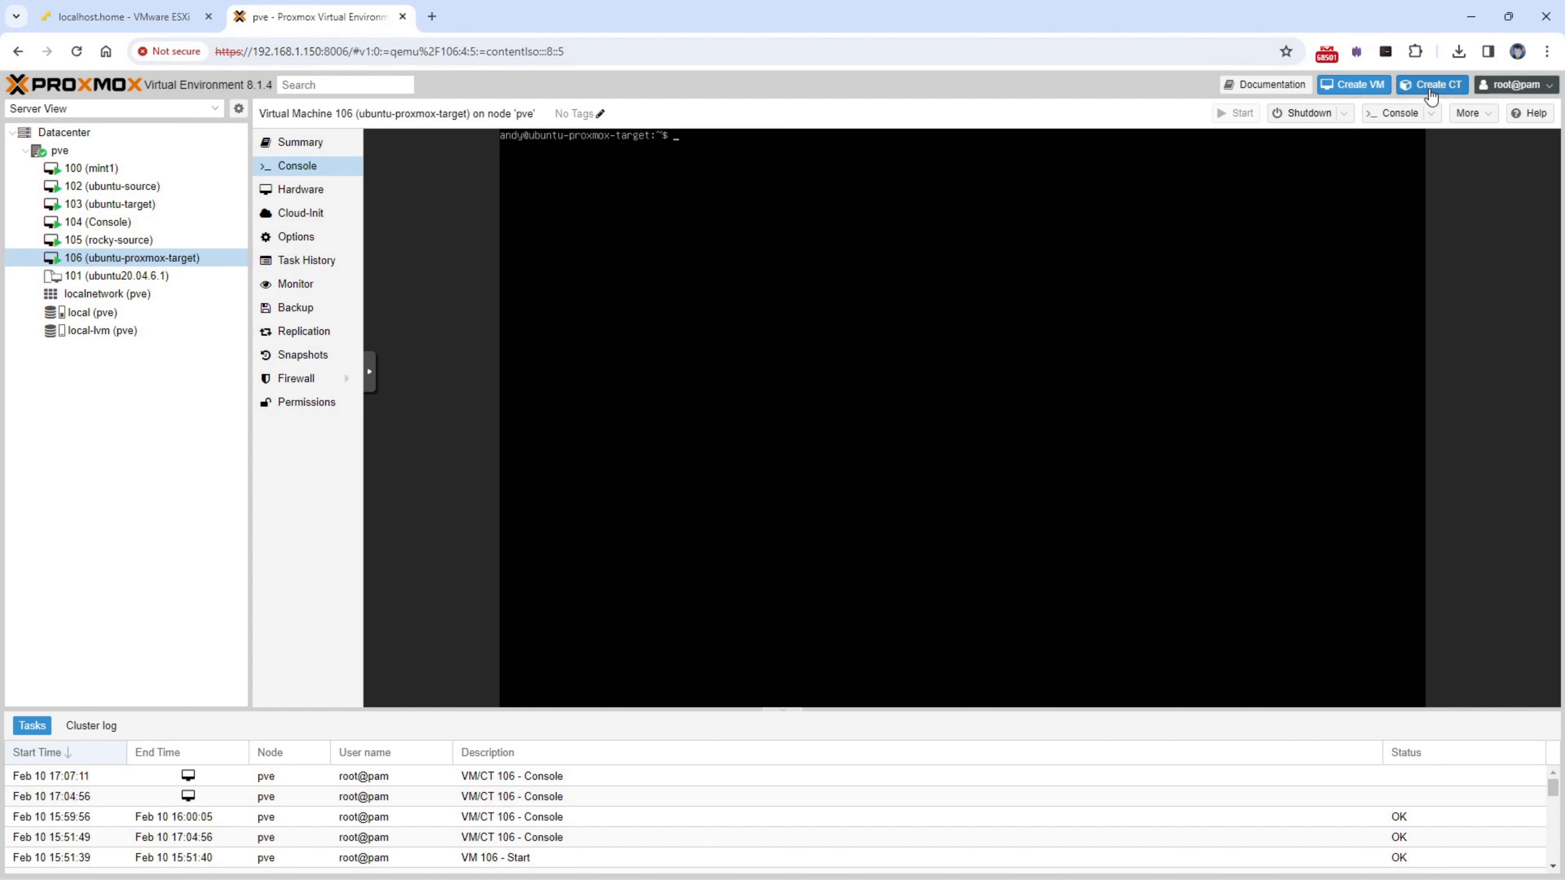
left_click(1405, 119)
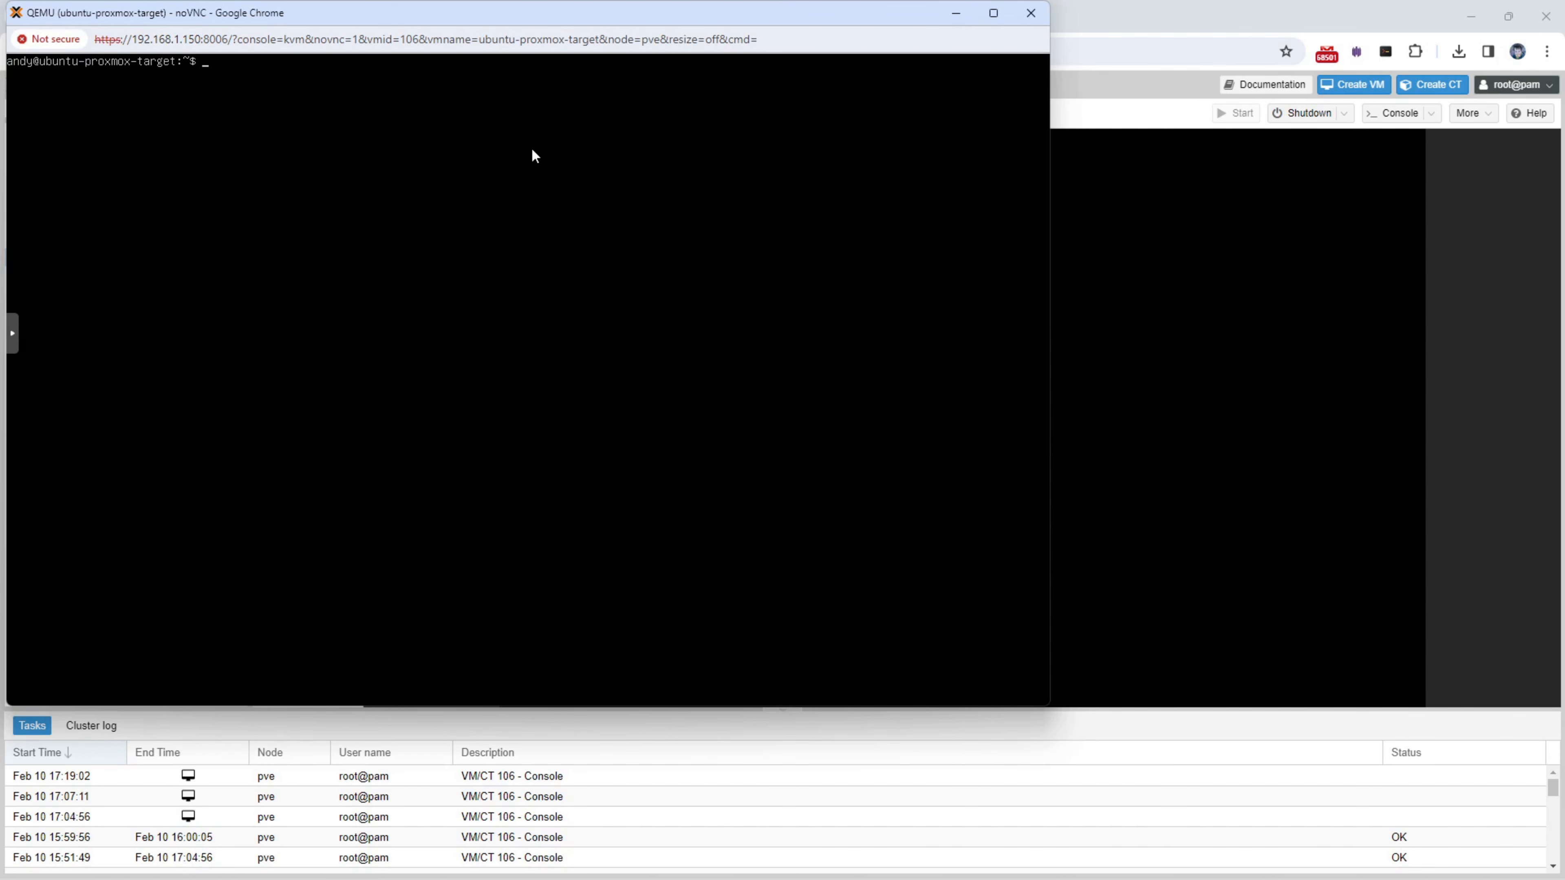
- Run hostname and cat /etc/*release to confirm ubuntu-proxmox-target runs Ubuntu 20.04.6 LTS
type("hostname")
key("Return")
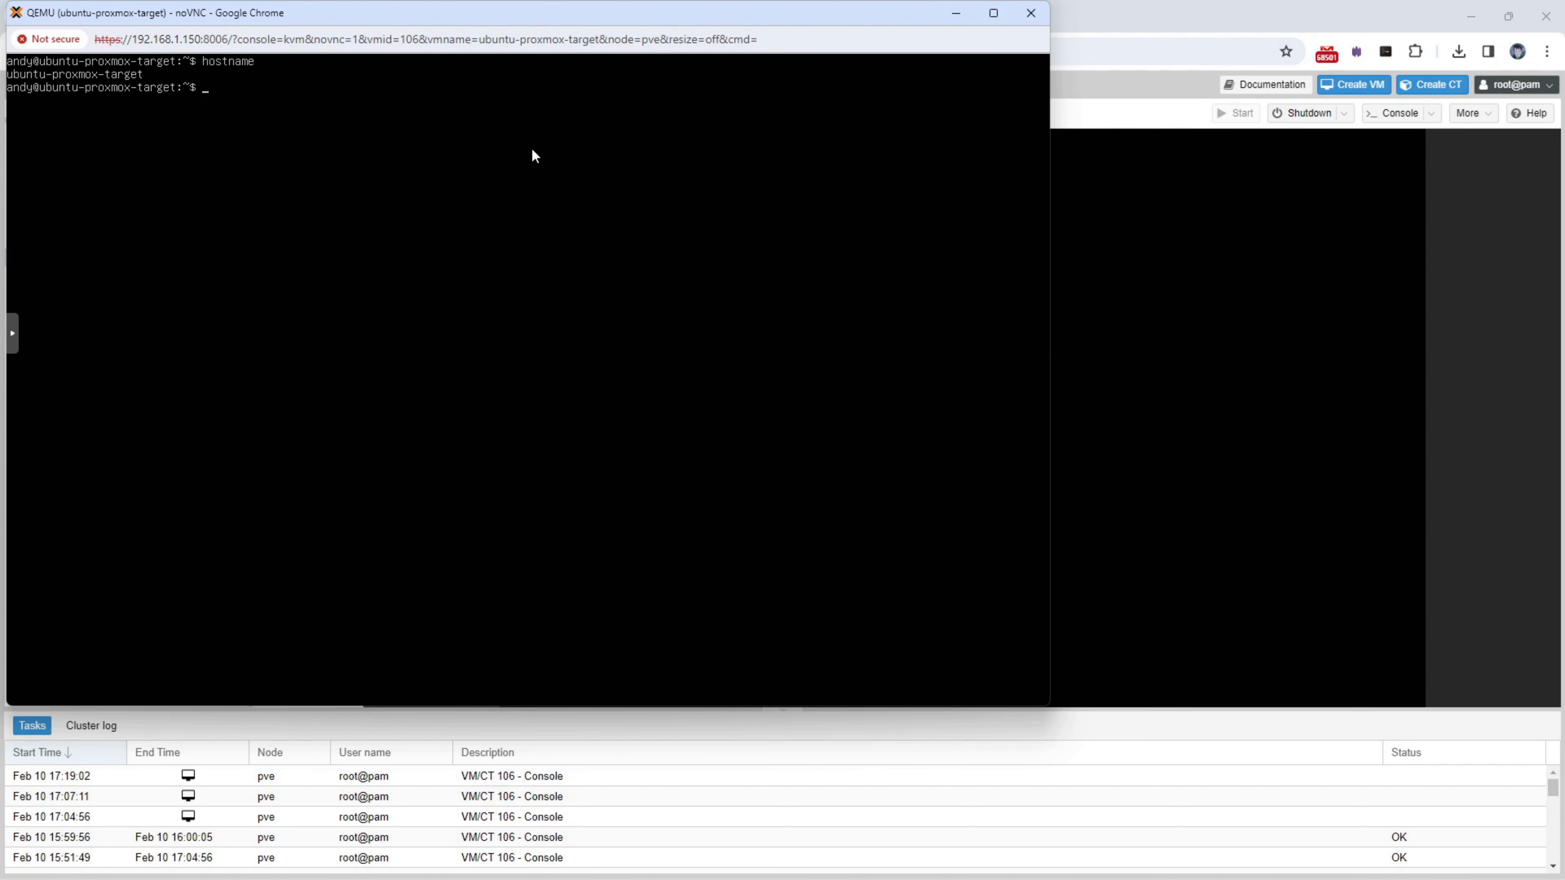
type("cat /etc/*release")
key("Return")
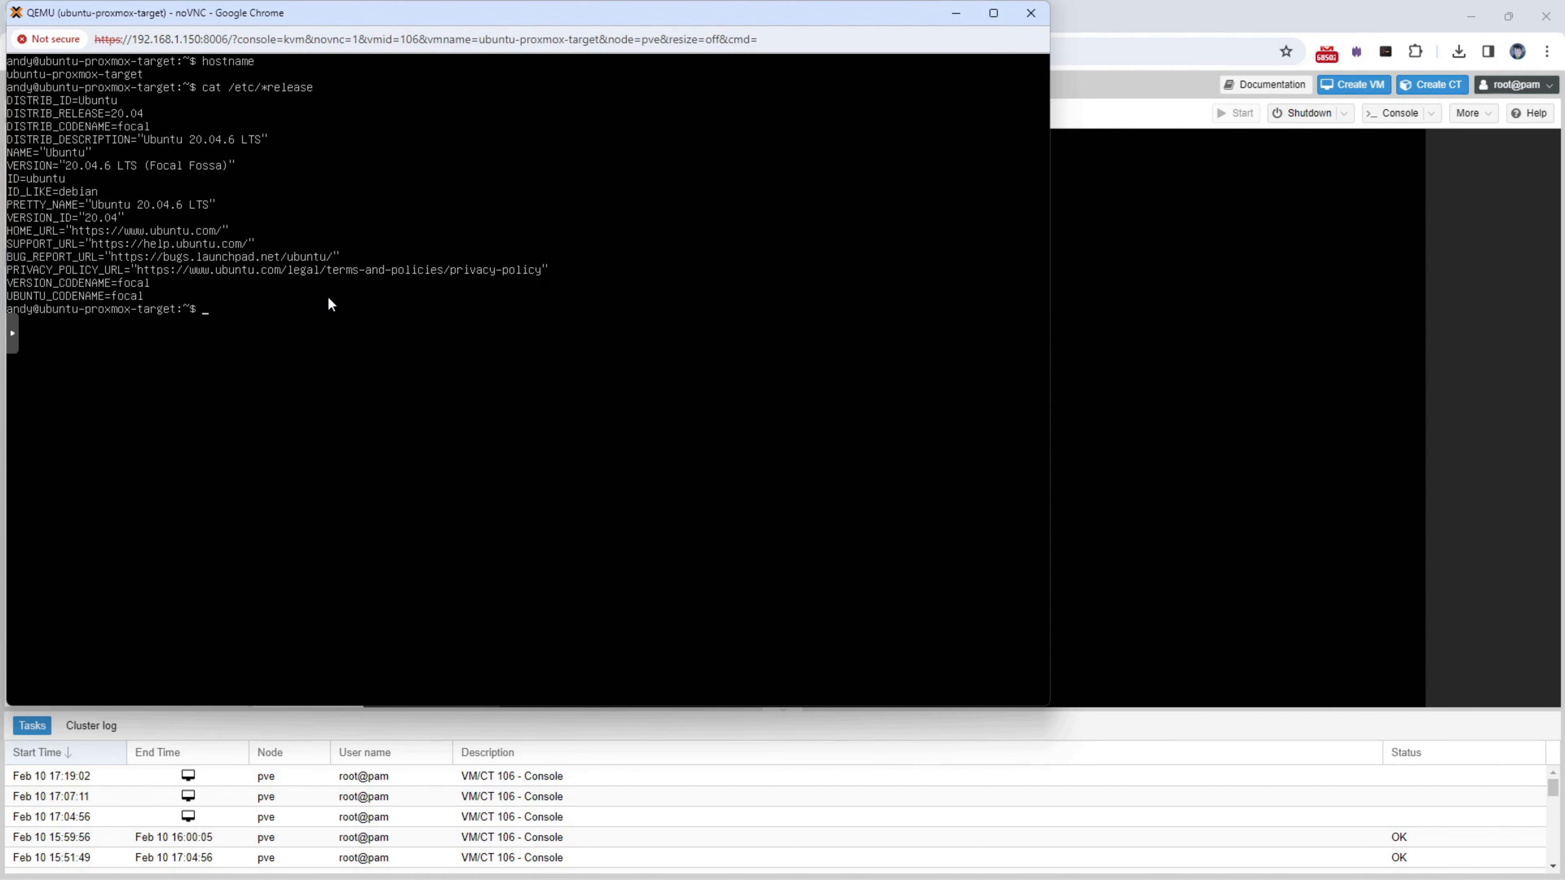
left_click_drag(405, 20, 660, 115)
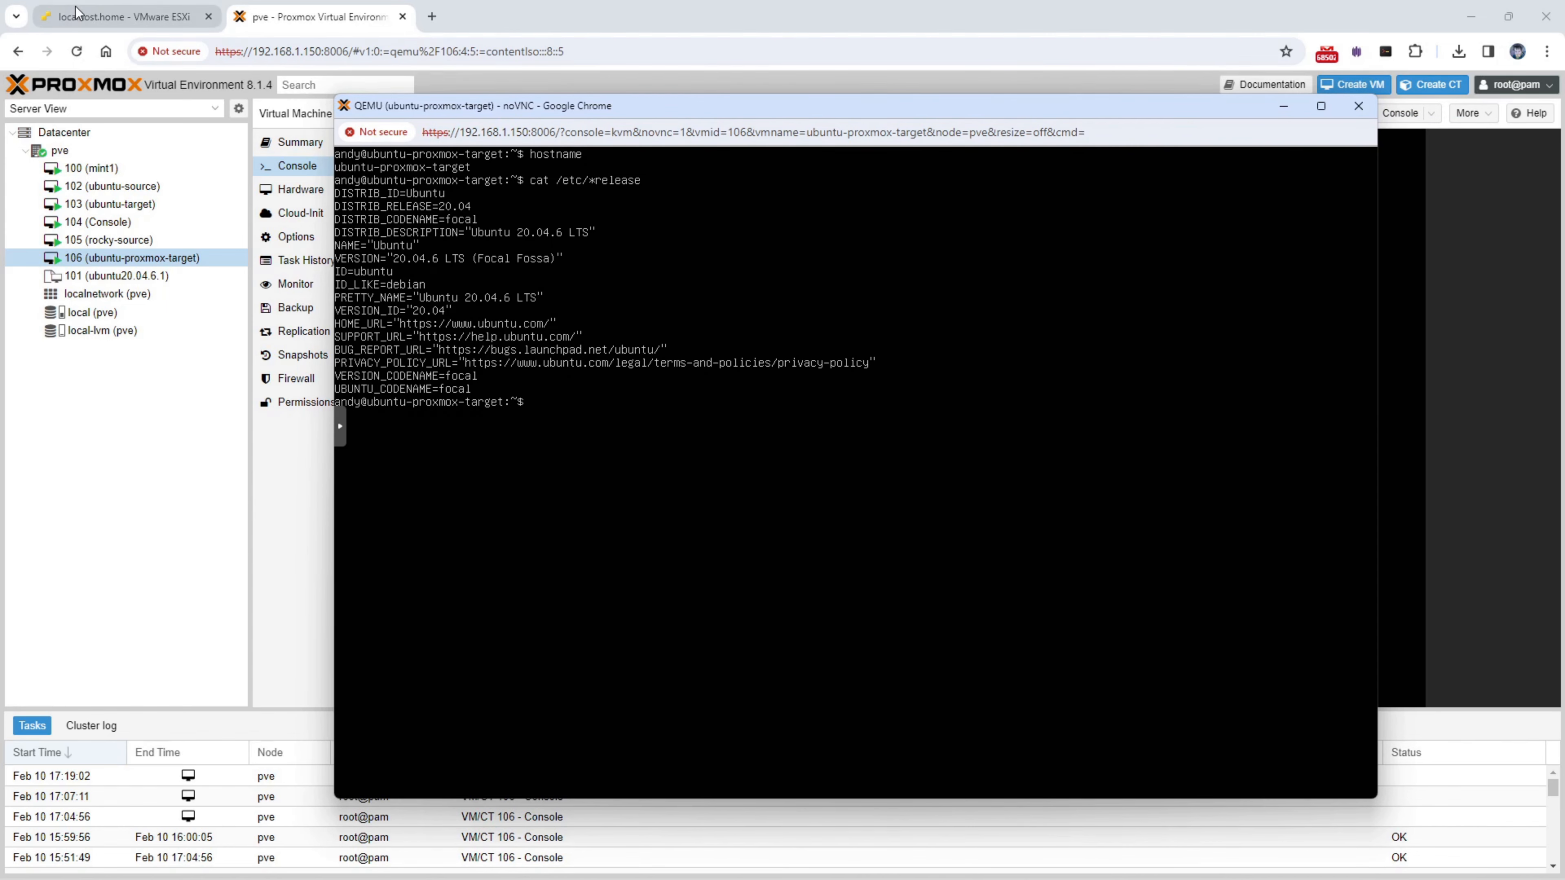
- Bring Carbonite Replication Console forward and select the ubuntu-esx-source server row
left_click(96, 18)
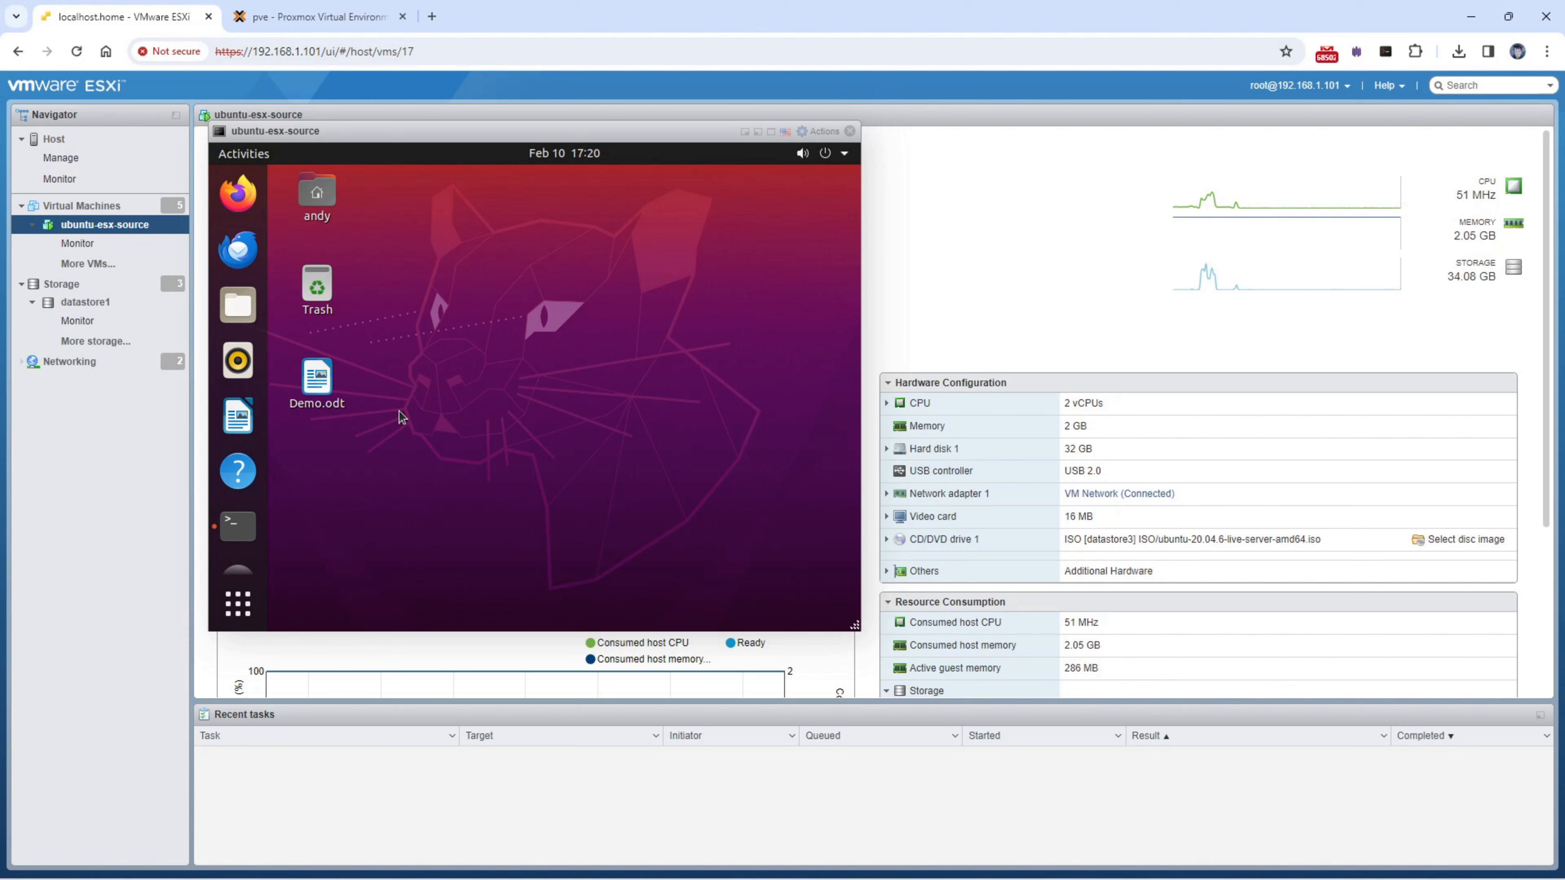
mouse_move(435, 879)
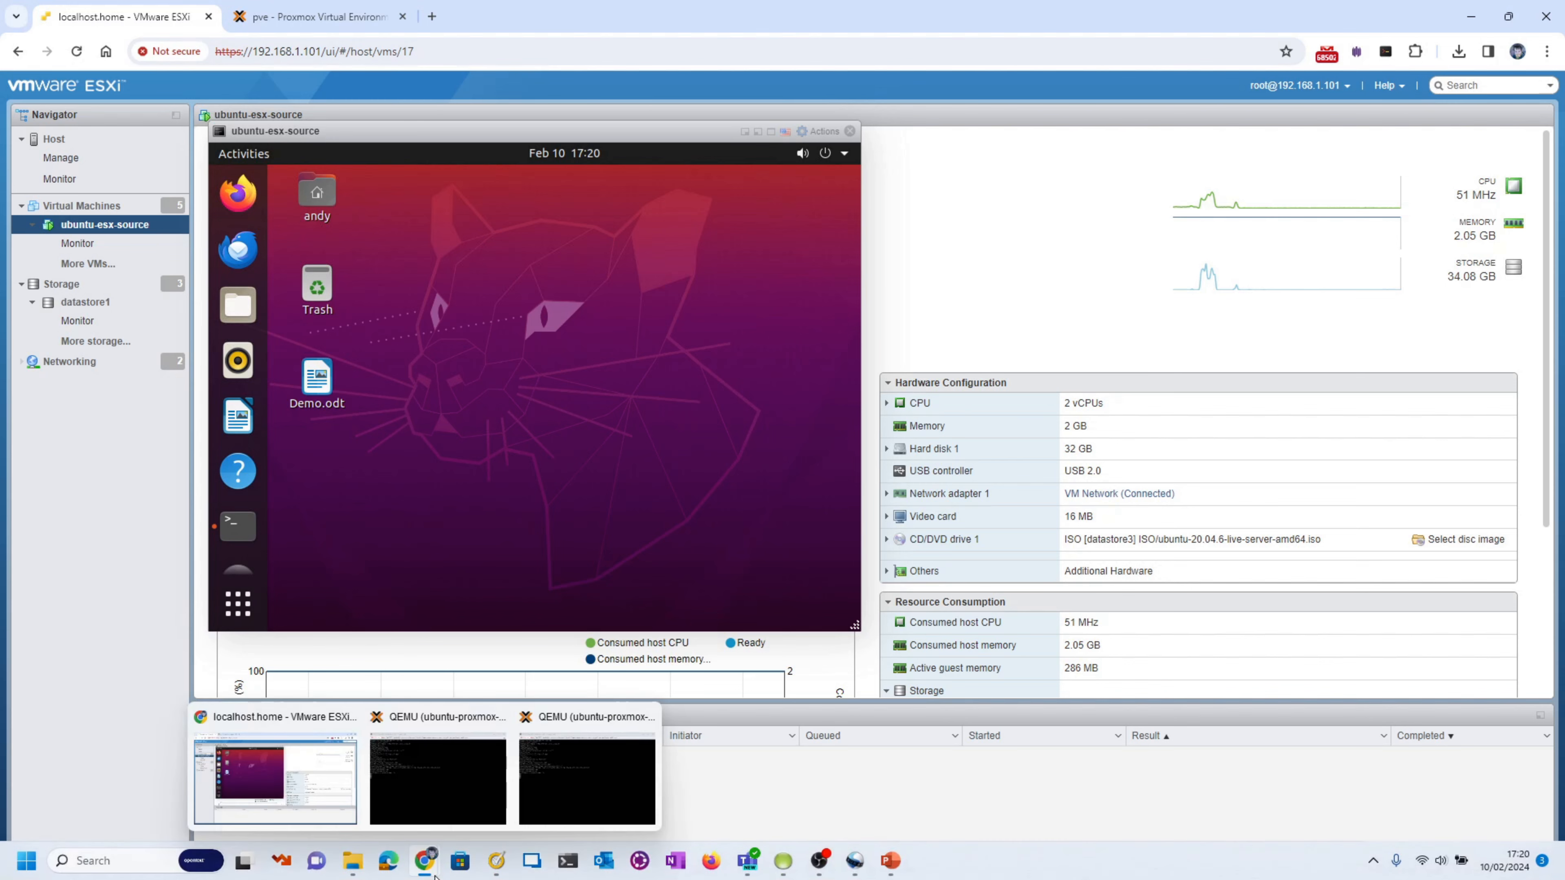
left_click(784, 860)
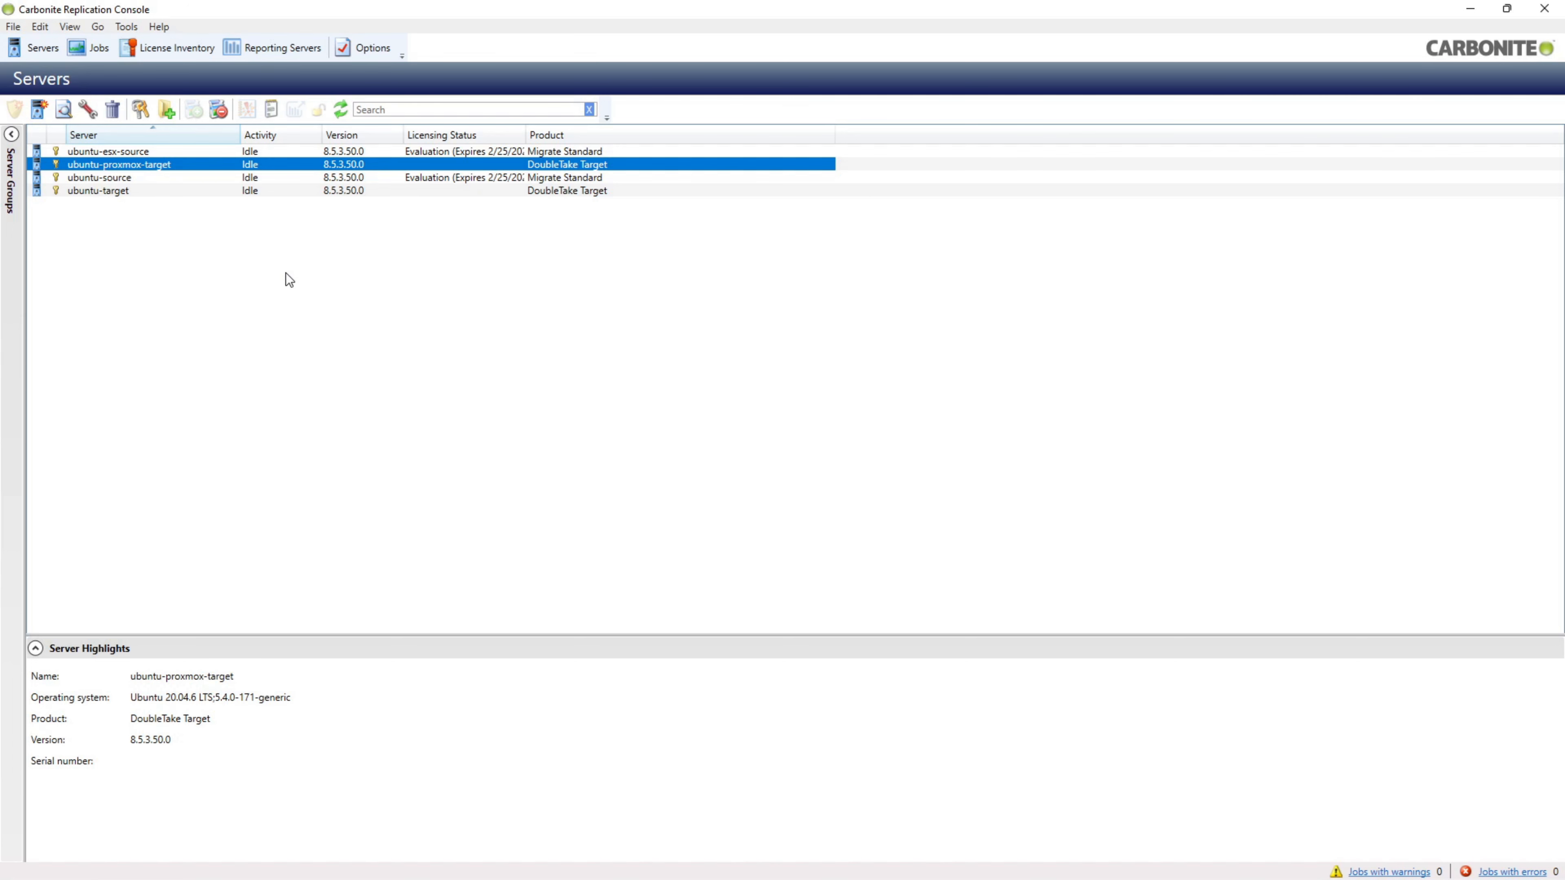
left_click(110, 150)
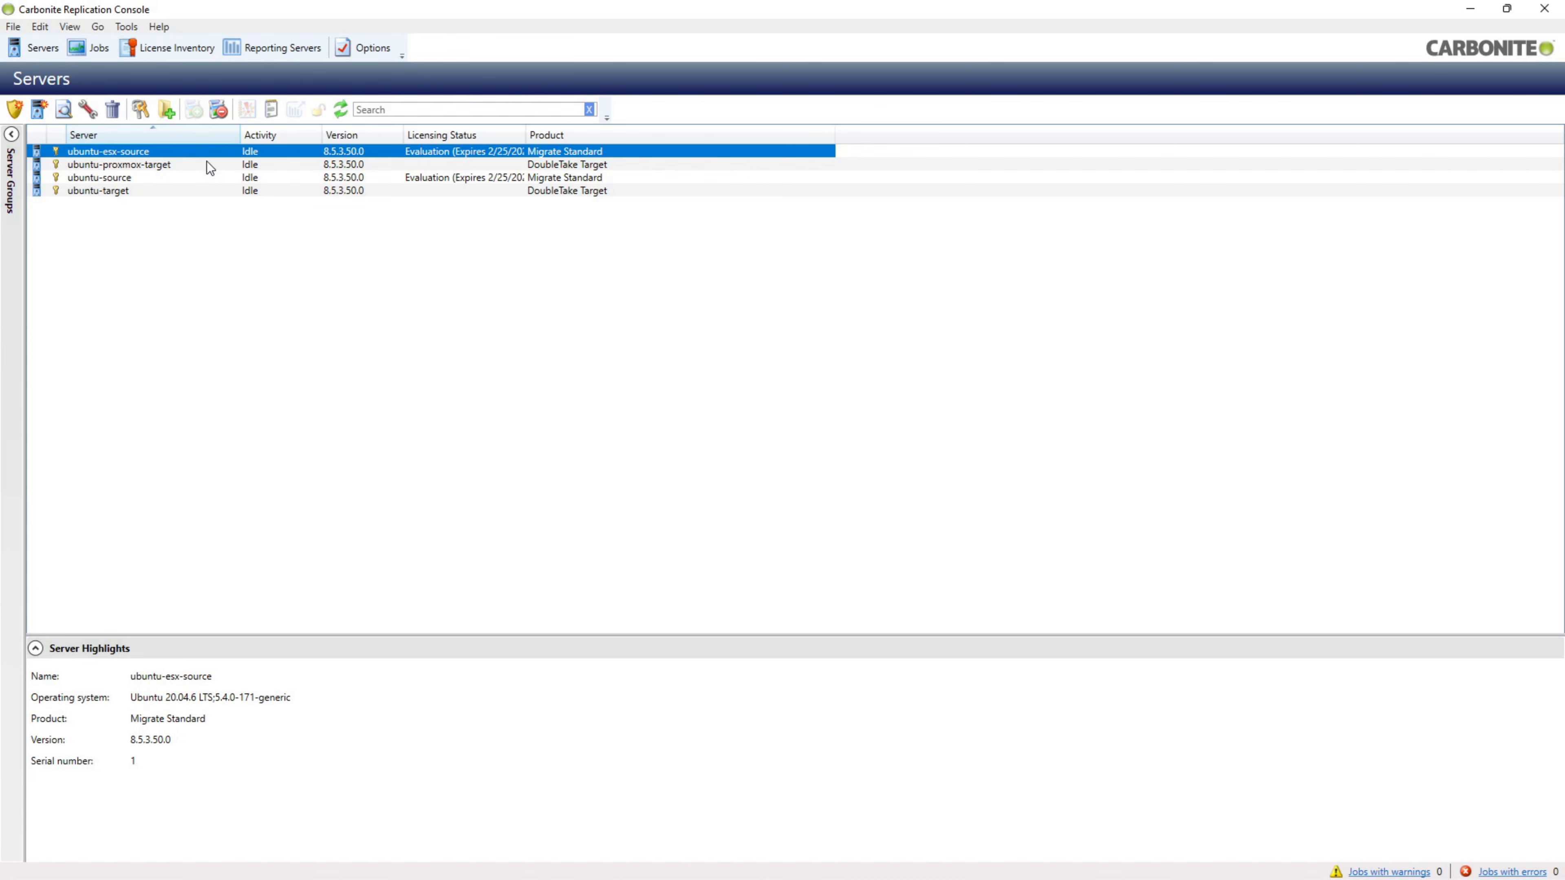
- Start a Full Server Migration of ubuntu-esx-source with ubuntu-proxmox-target as the target server
right_click(302, 156)
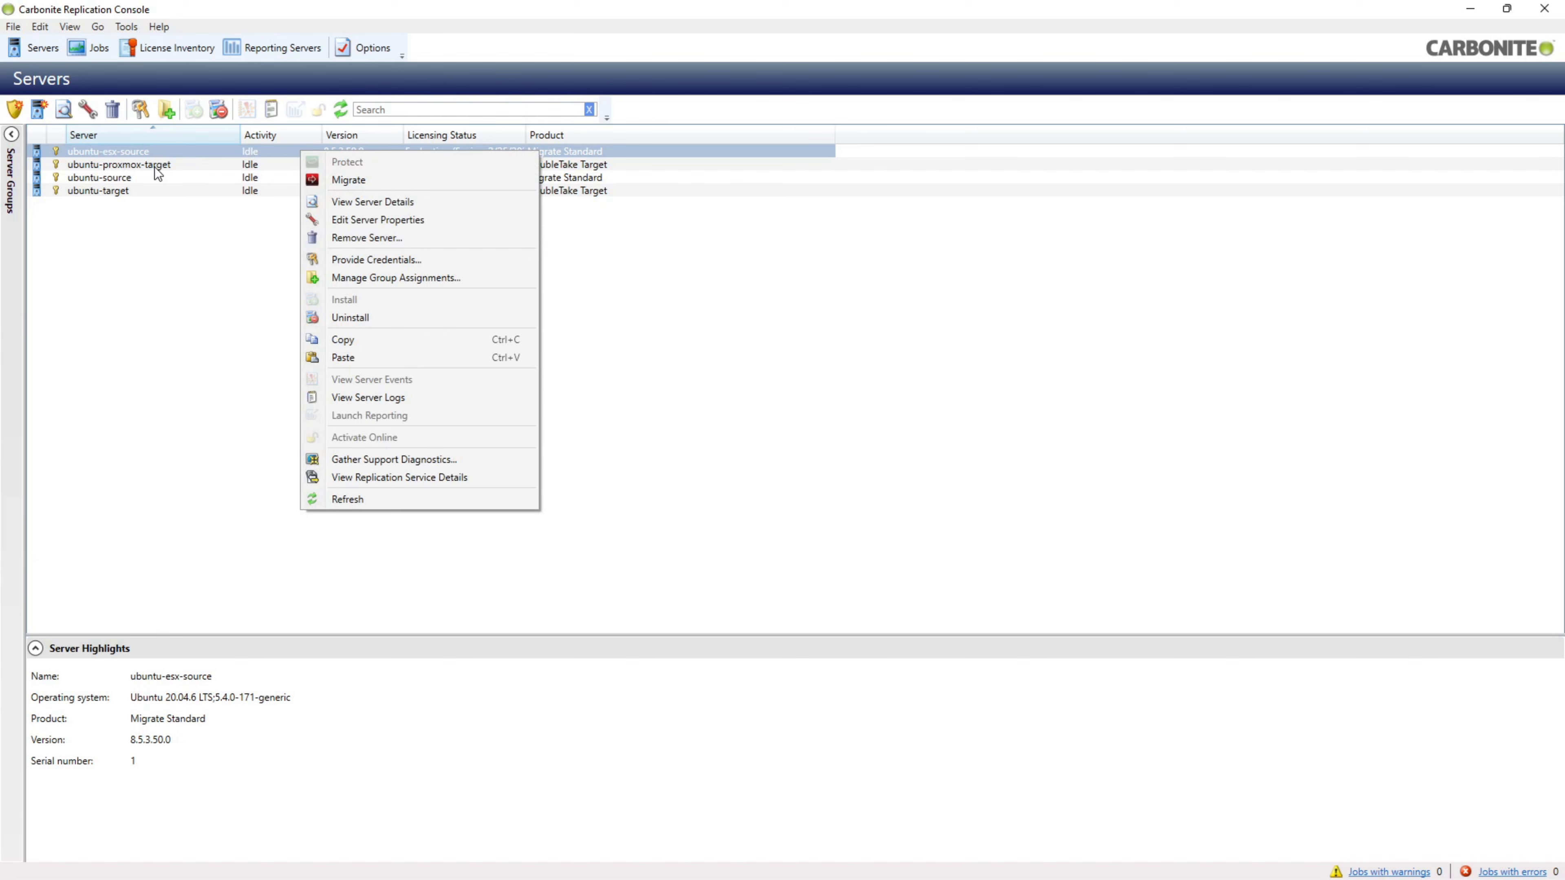
left_click(328, 180)
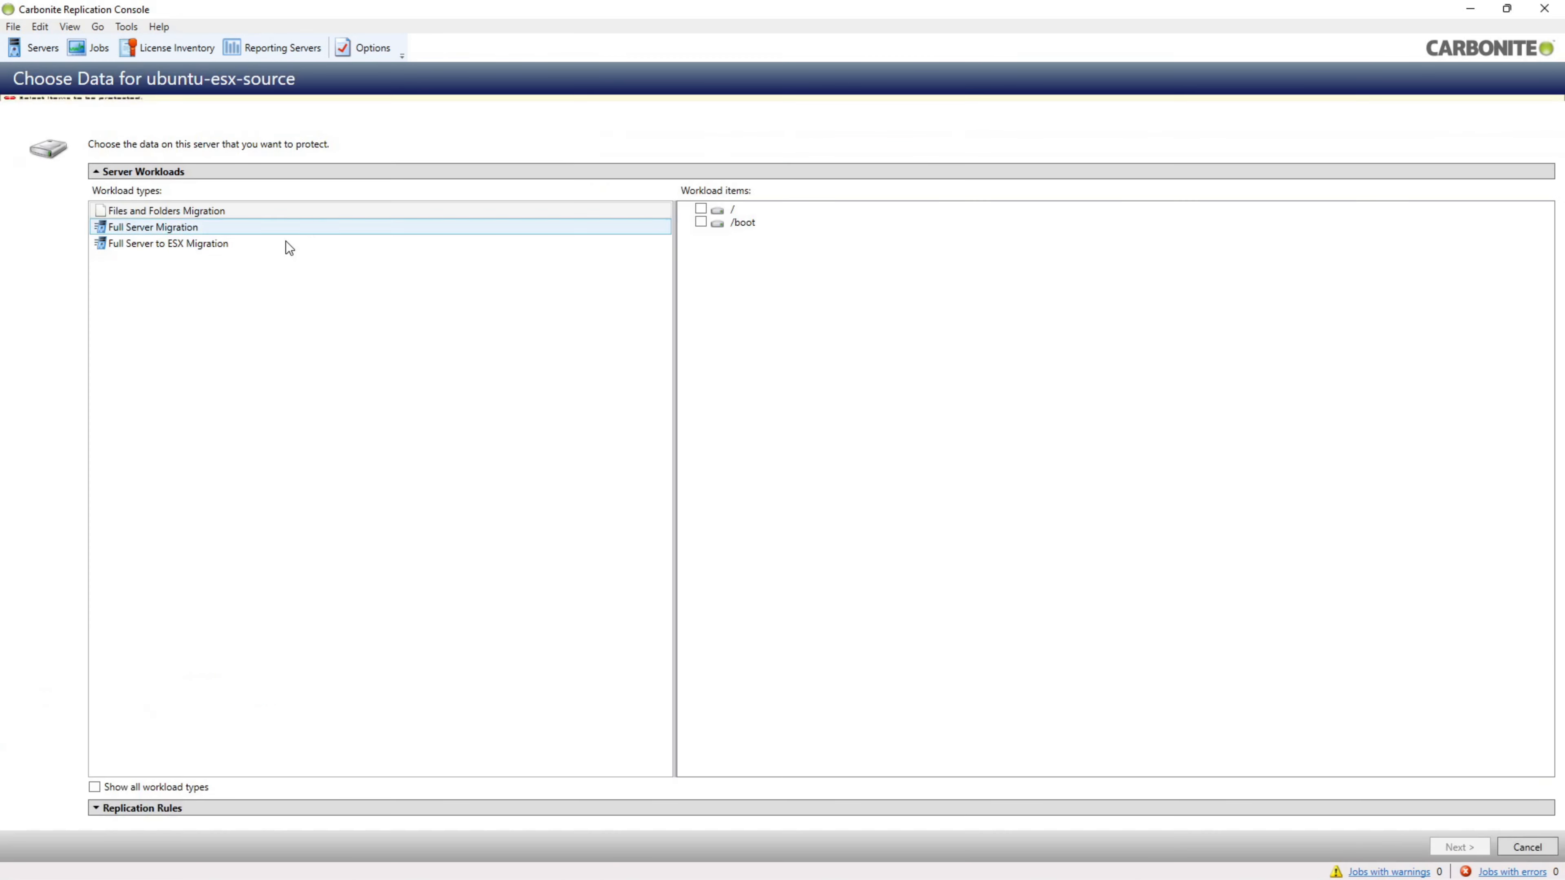
left_click(201, 226)
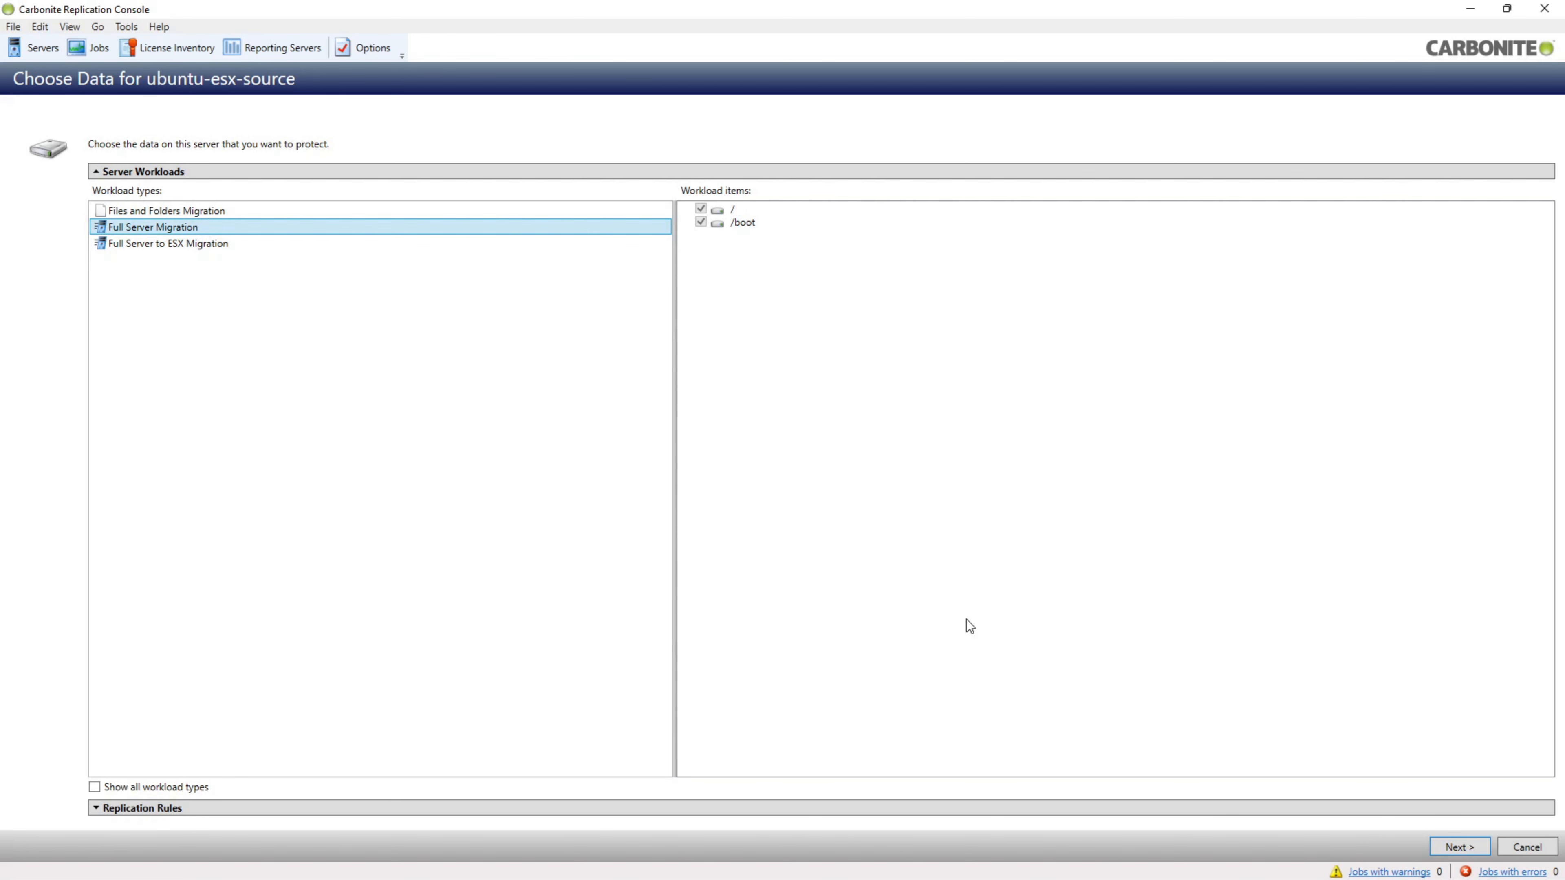
left_click(1458, 847)
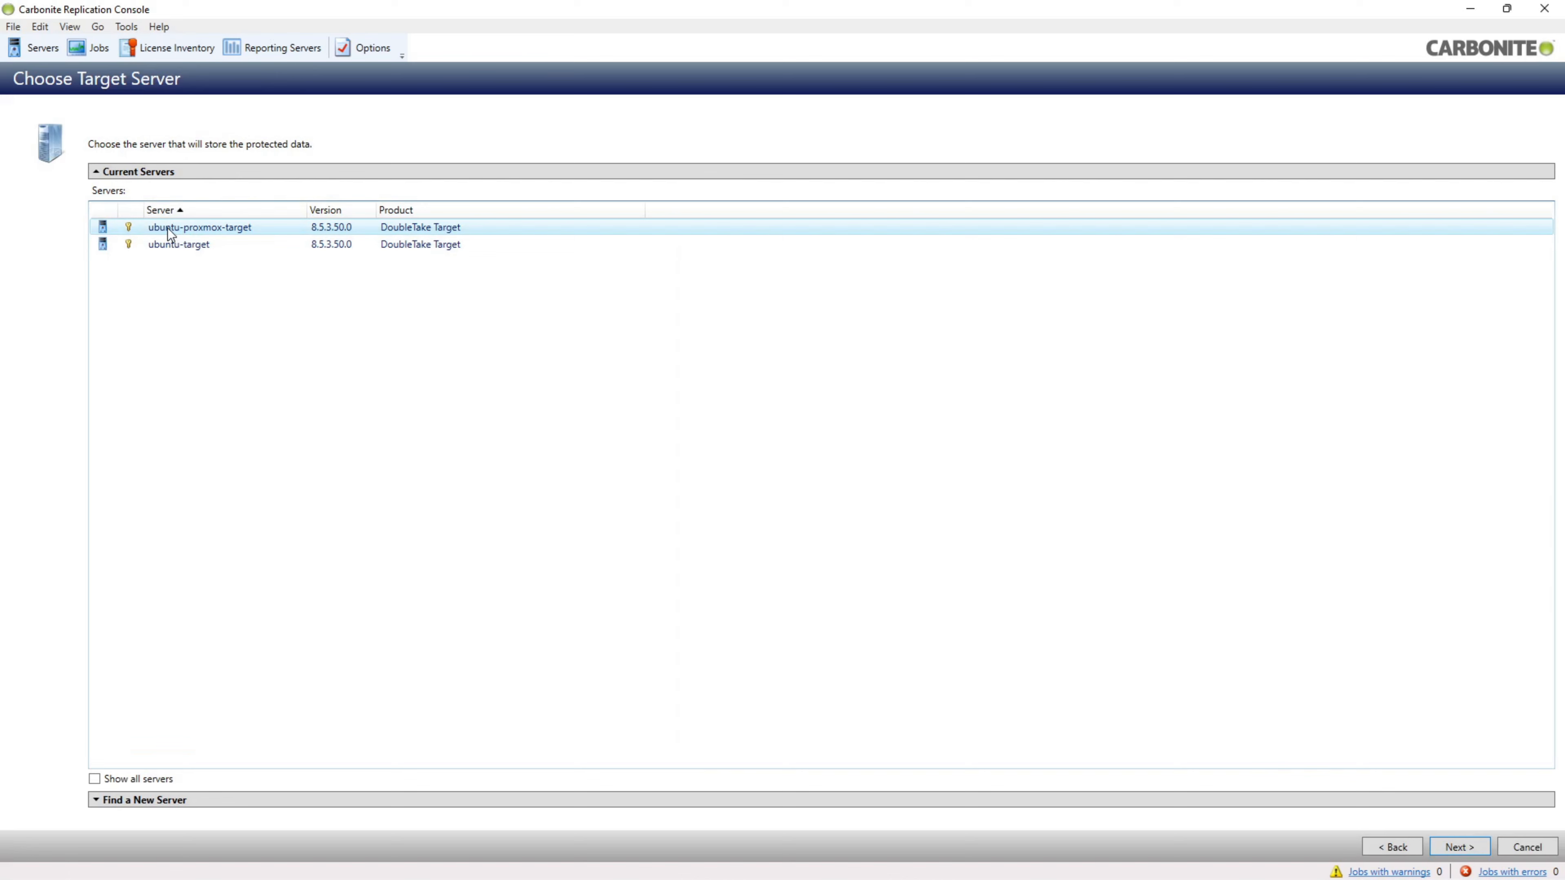
left_click(236, 232)
left_click(1458, 847)
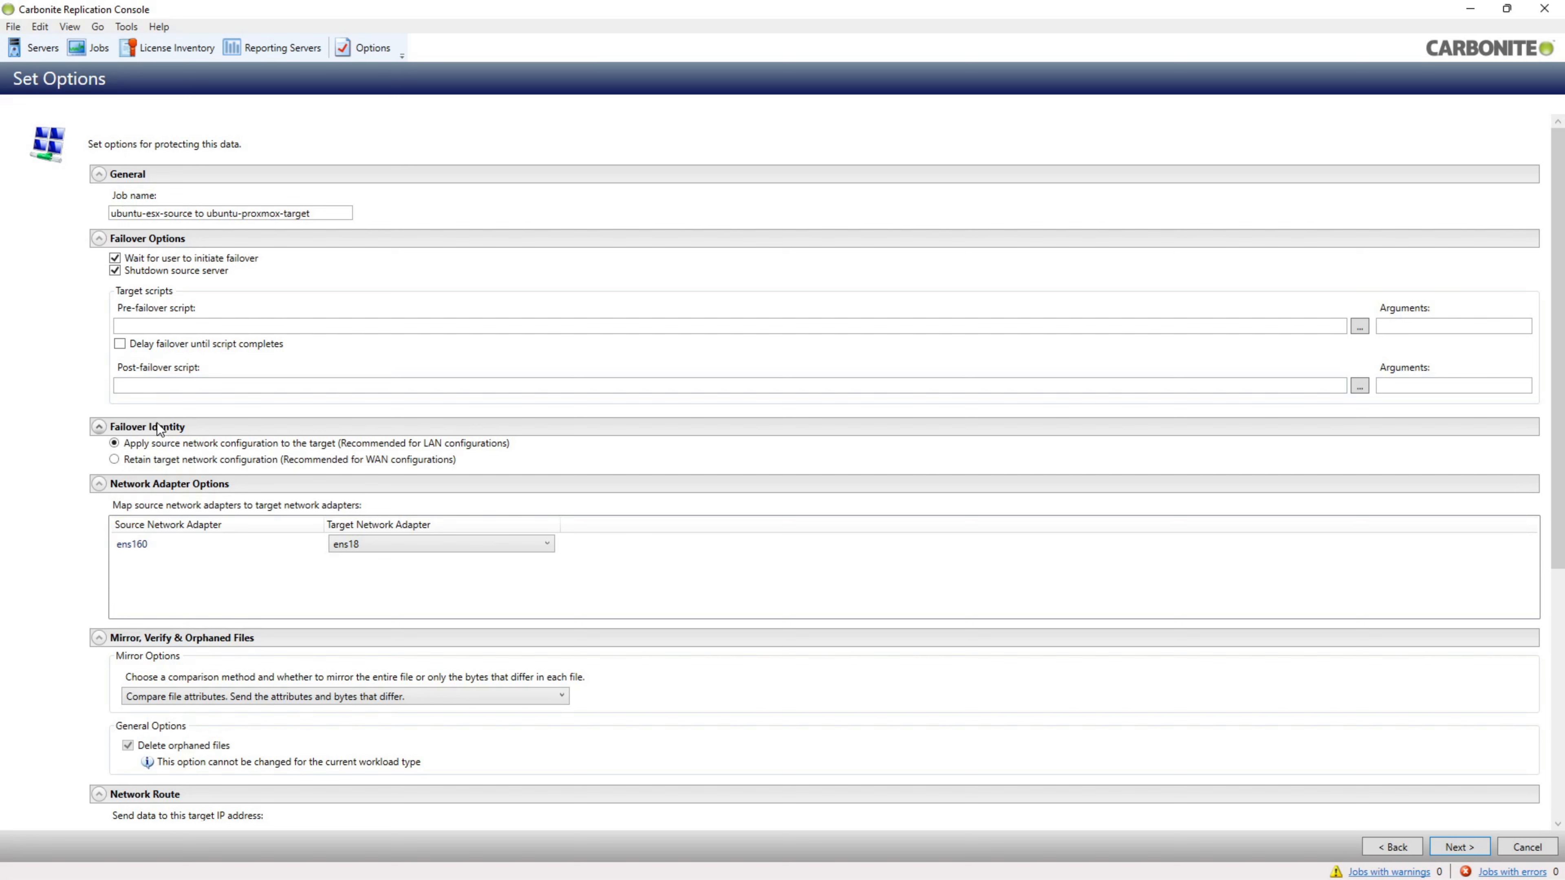
- Keep the target's own network configuration on failover, review the remaining options, and go to Summary
left_click(135, 461)
scroll(31, 591, "down", 2)
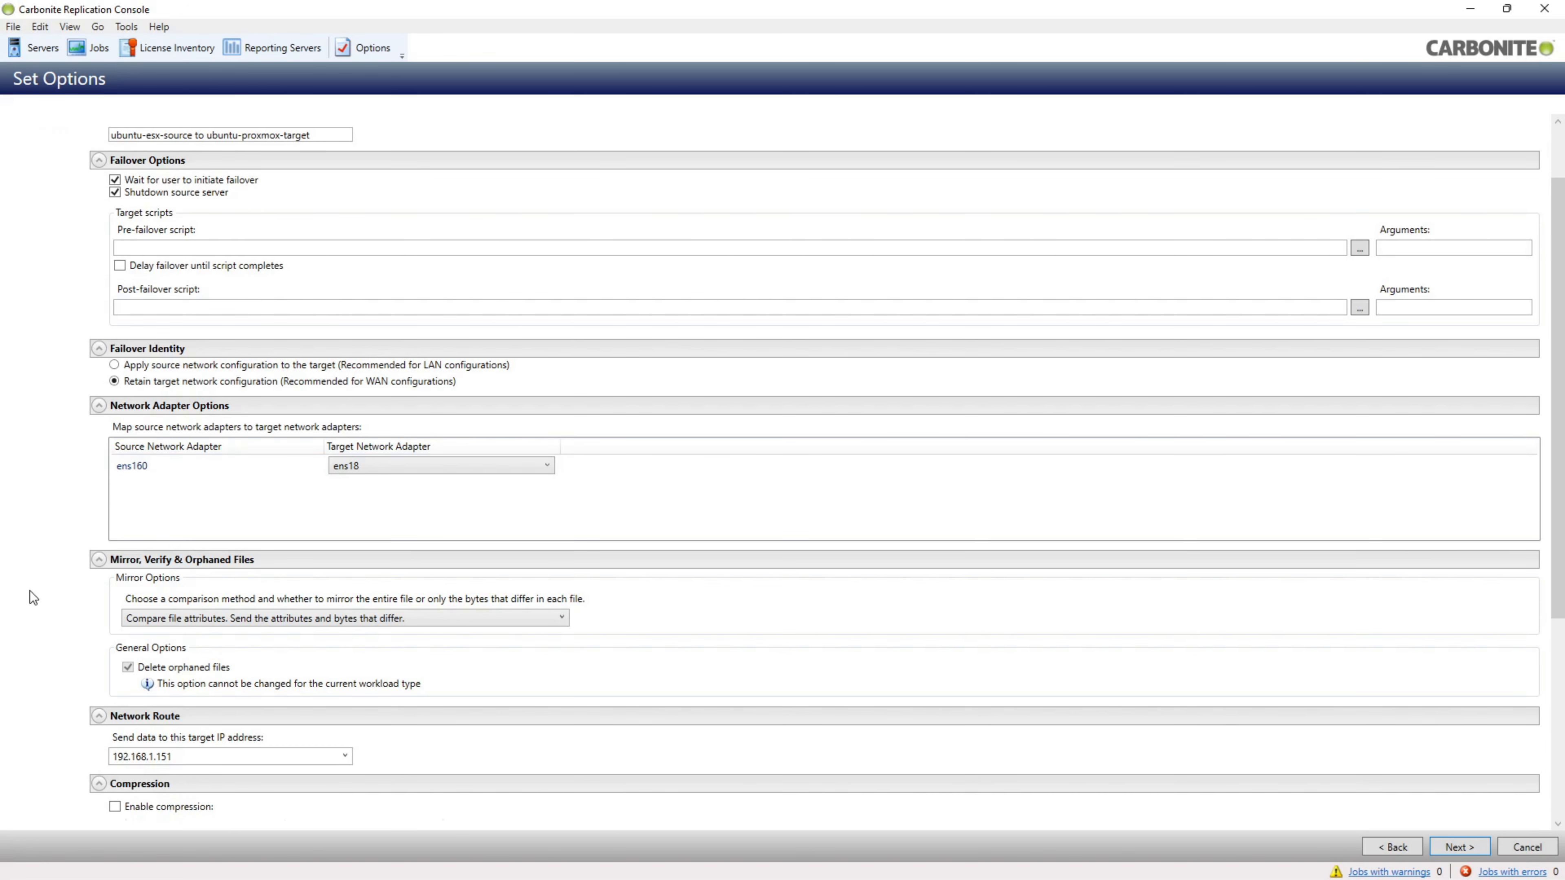
scroll(30, 590, "down", 1)
scroll(40, 596, "down", 4)
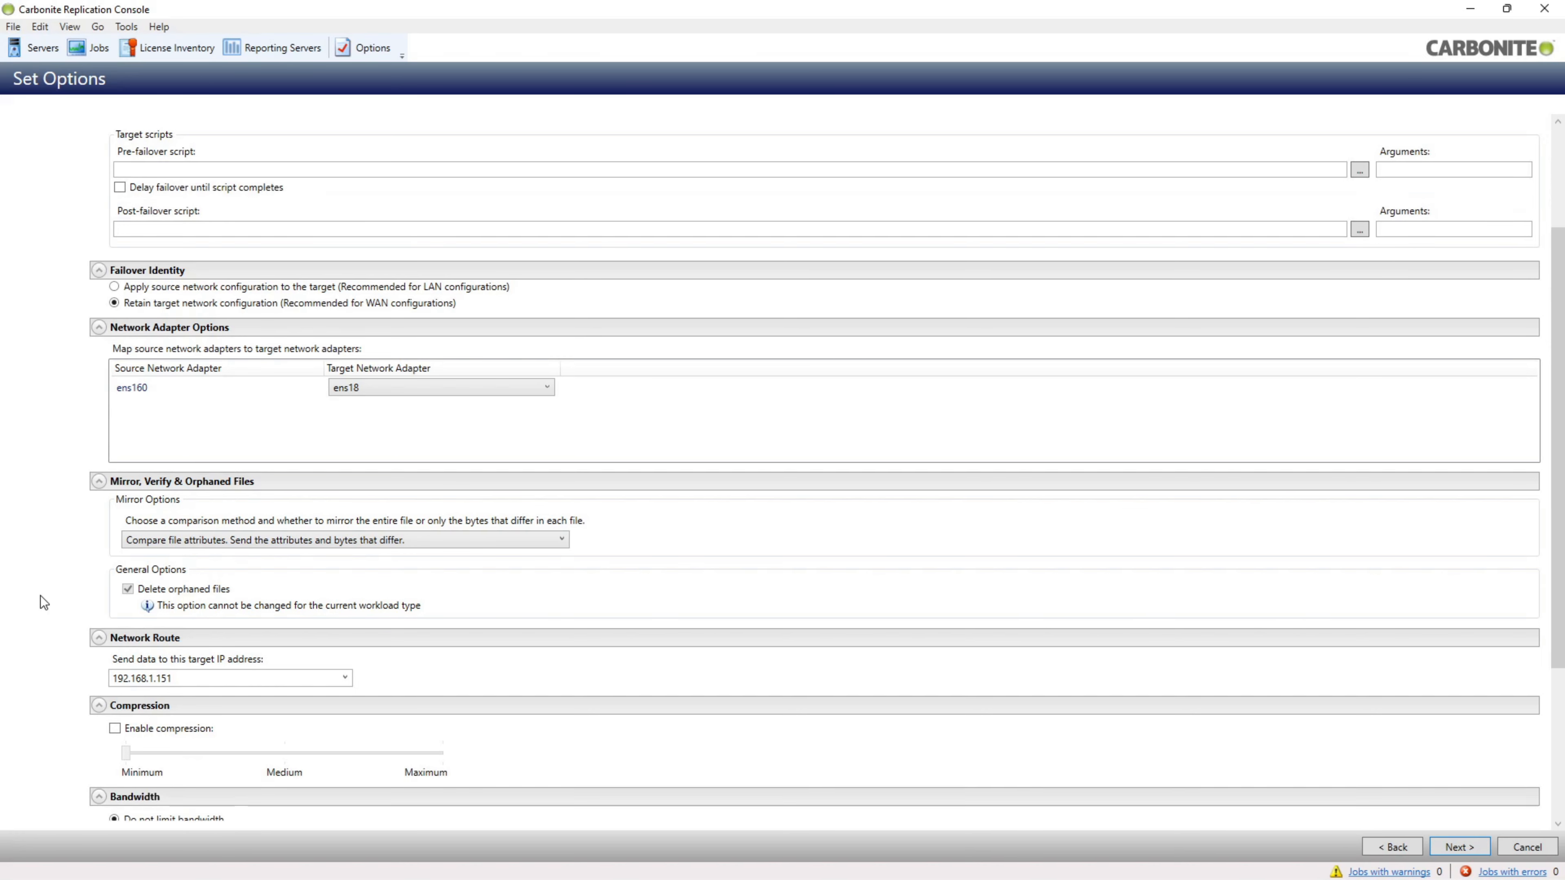
scroll(56, 599, "down", 2)
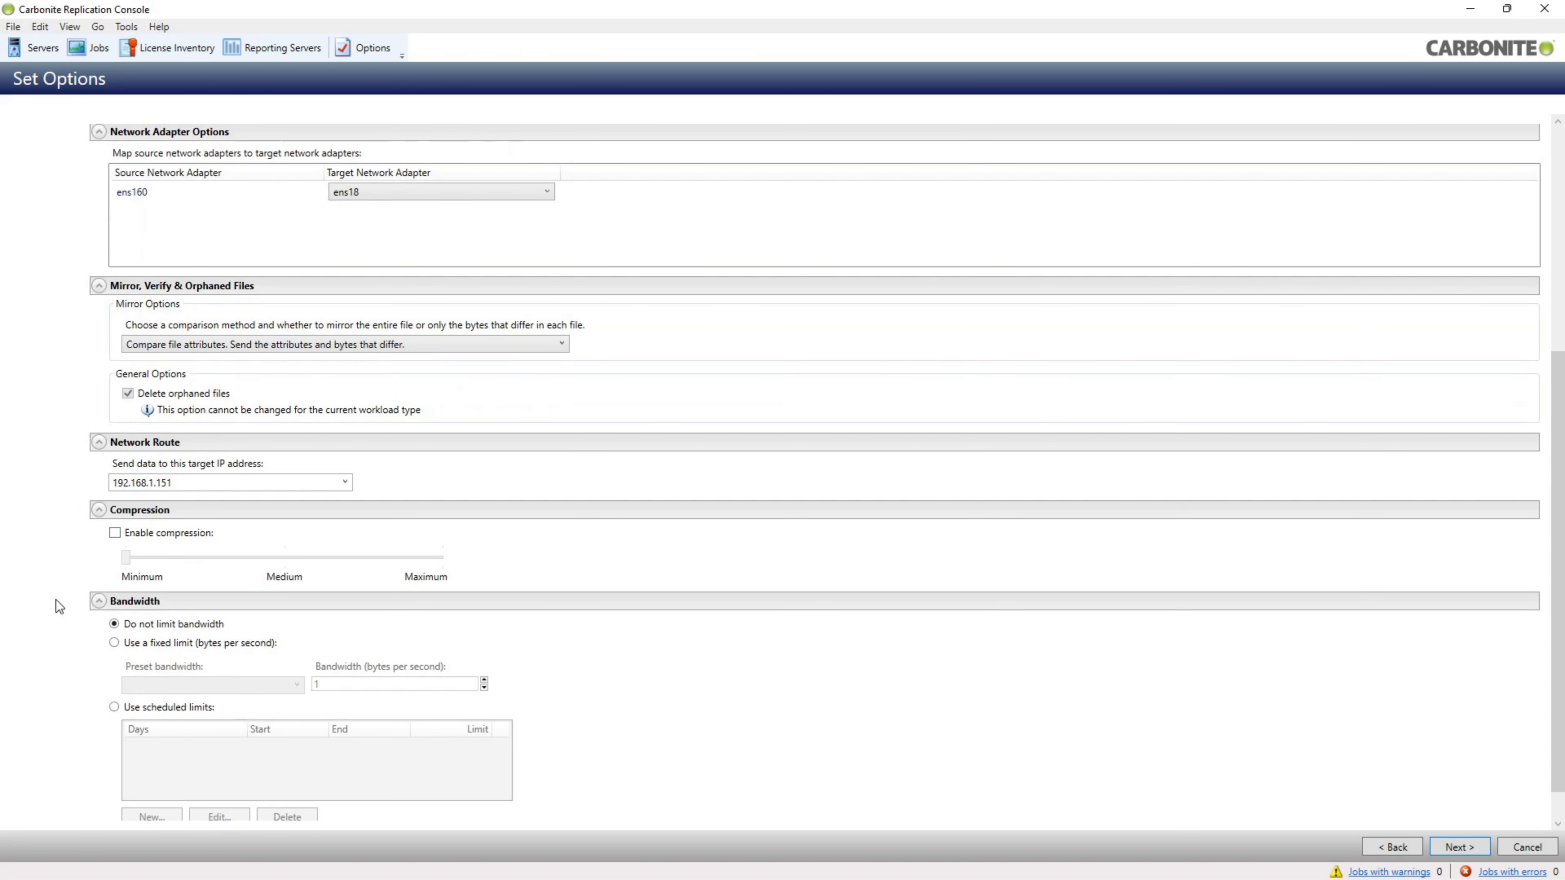
scroll(64, 668, "down", 1)
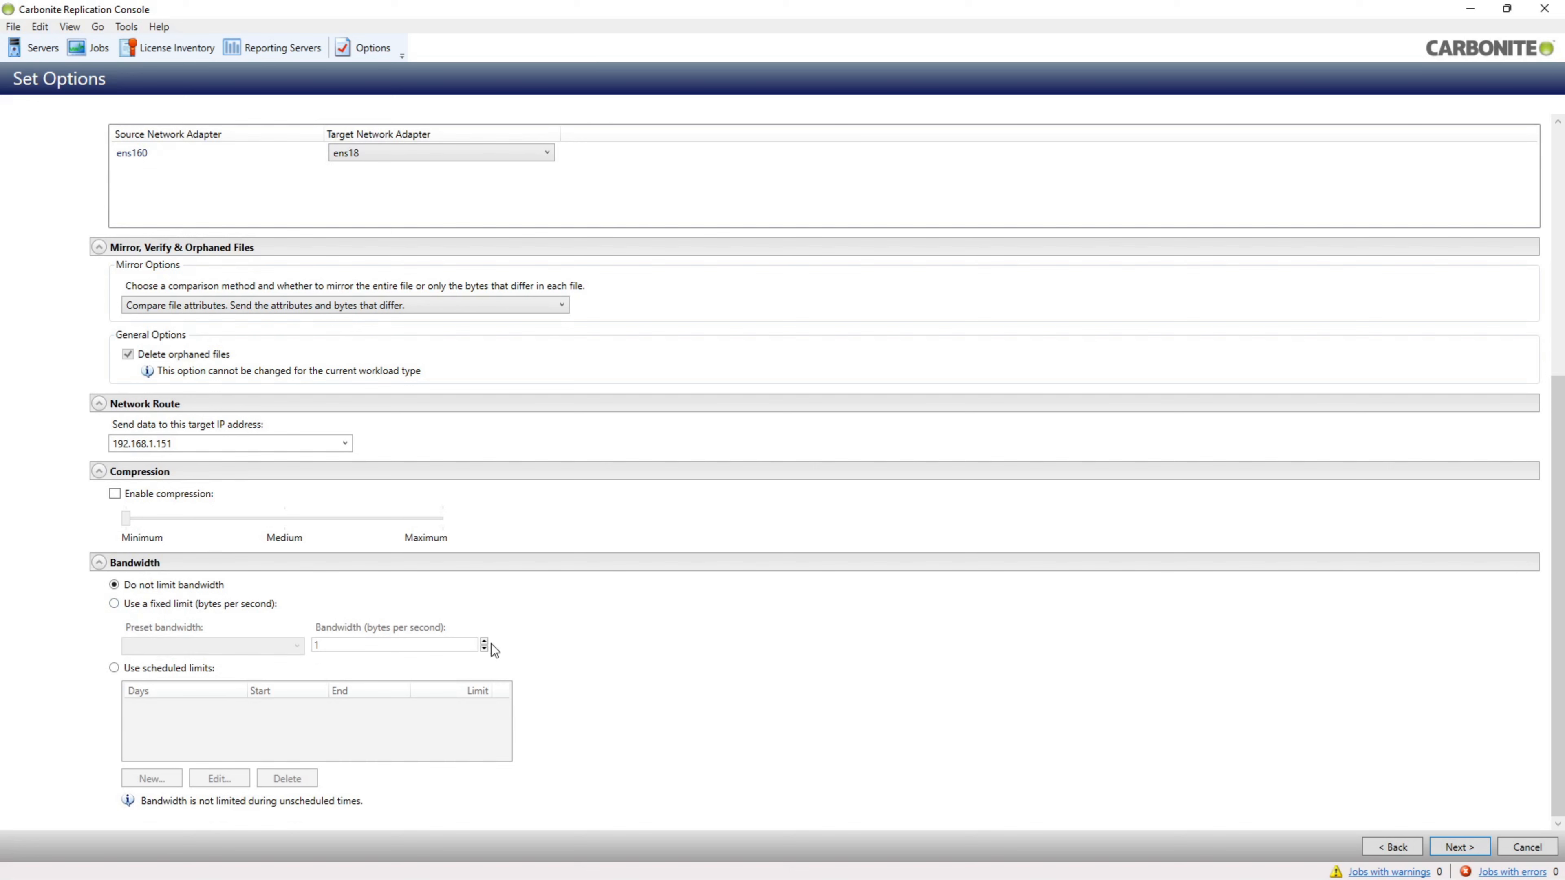
left_click(1463, 849)
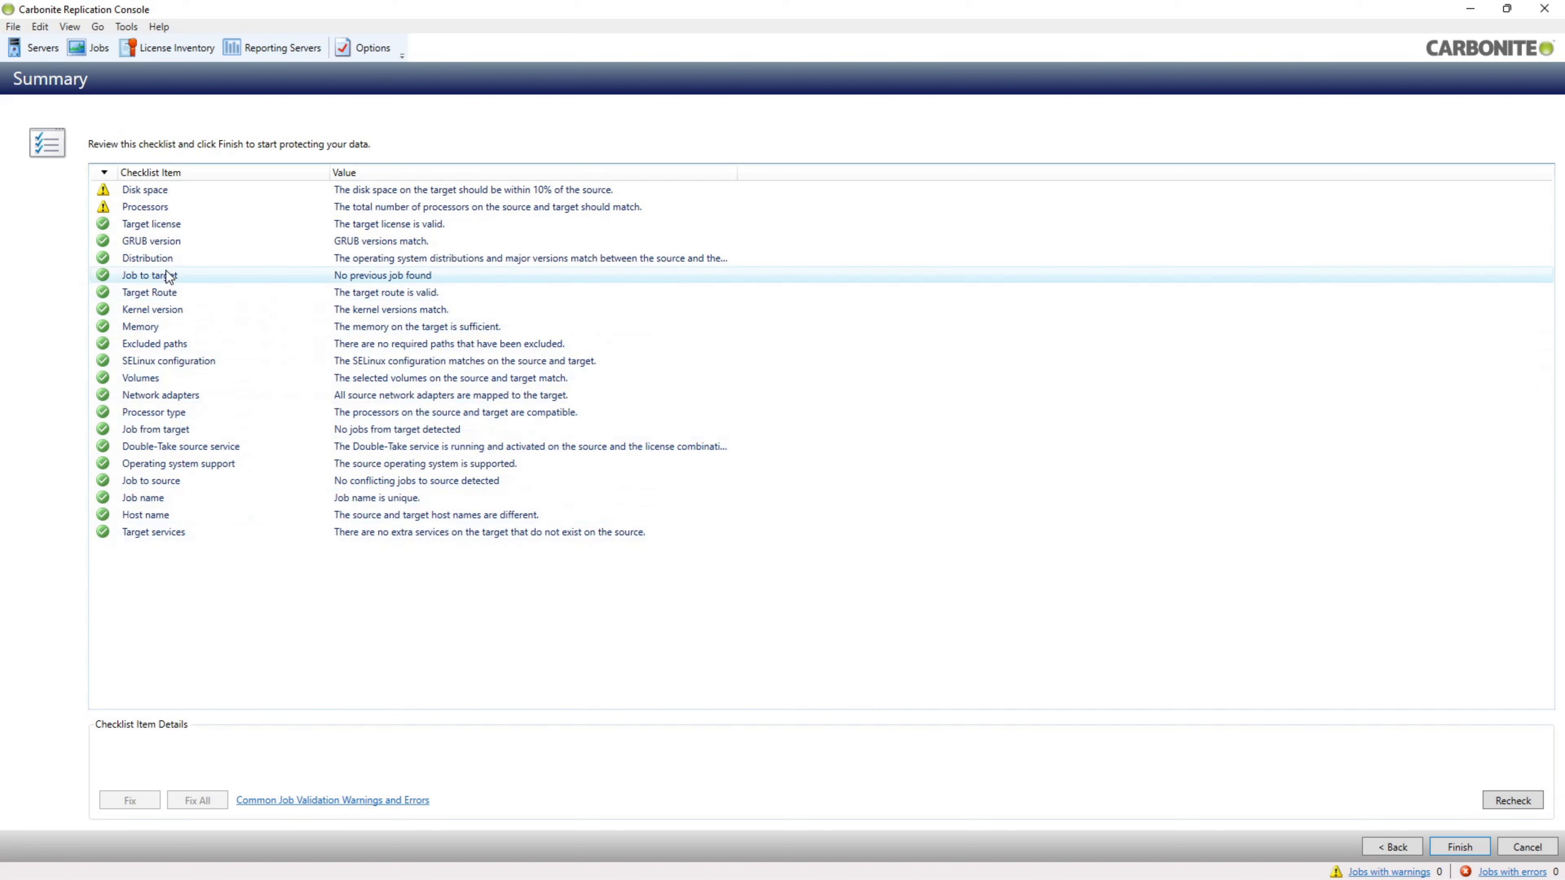
- Review the Disk space and Processors warning details, then finish the wizard to create the job
left_click(151, 190)
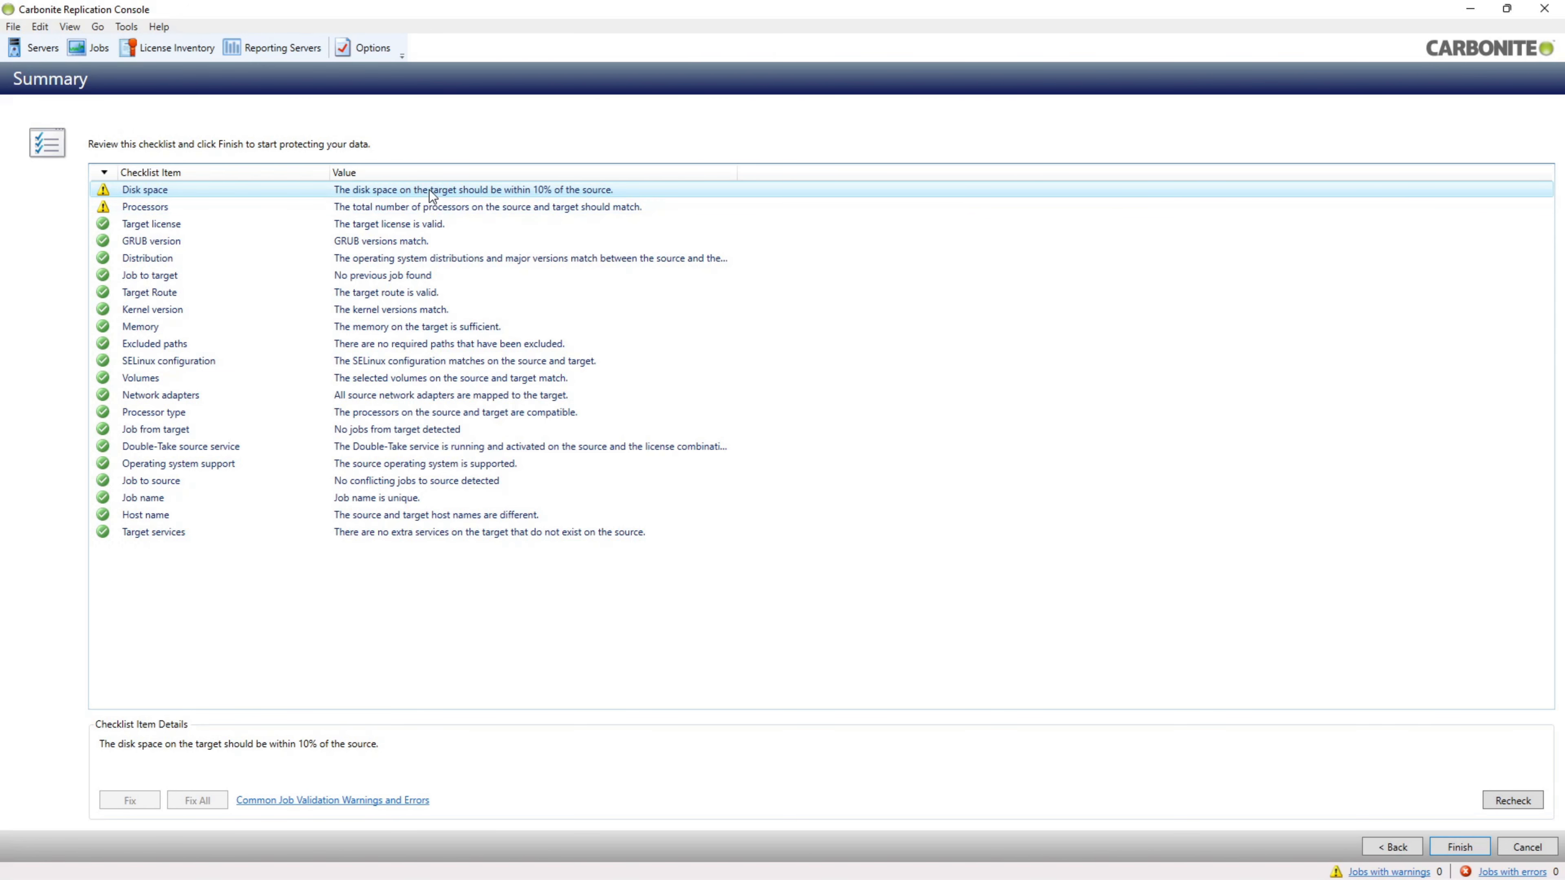
left_click(272, 203)
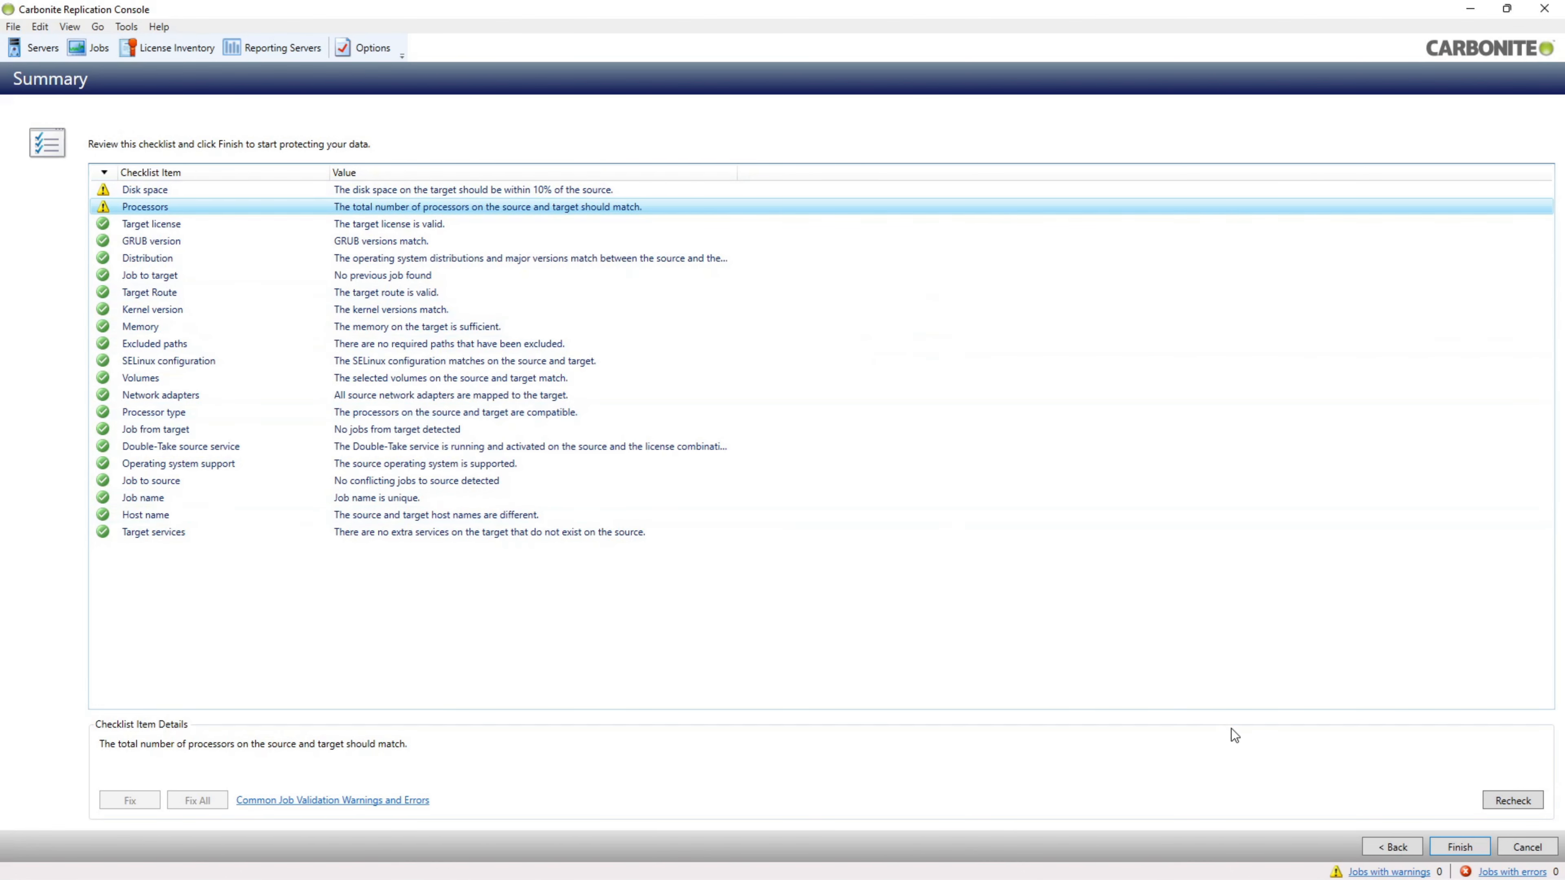
left_click(1443, 852)
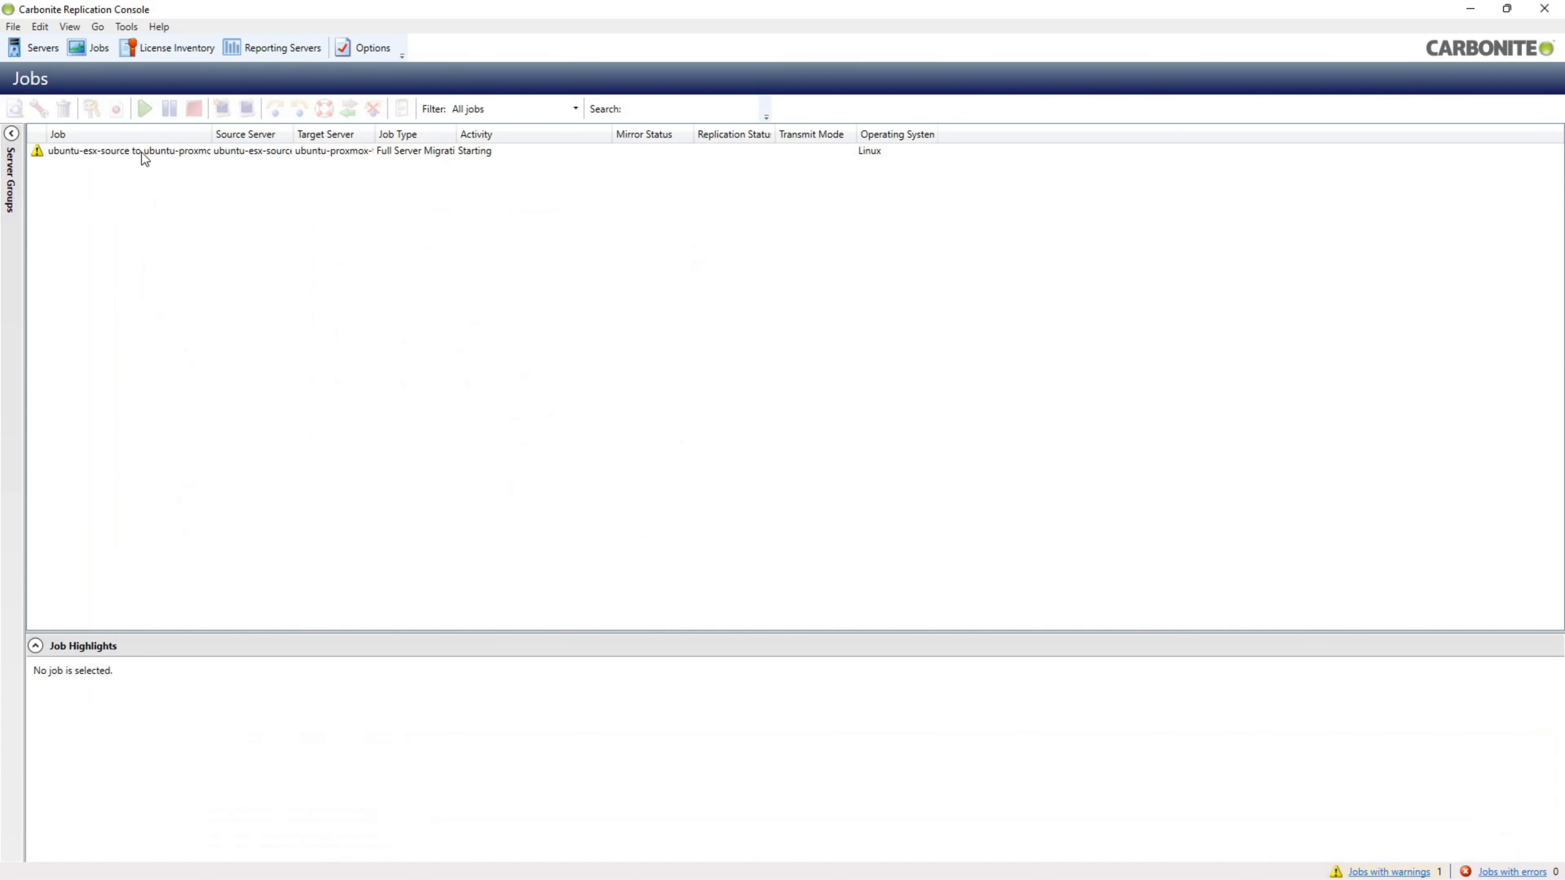
- Select the migration job and widen the Job column to show its full name and synchronization progress
left_click(142, 151)
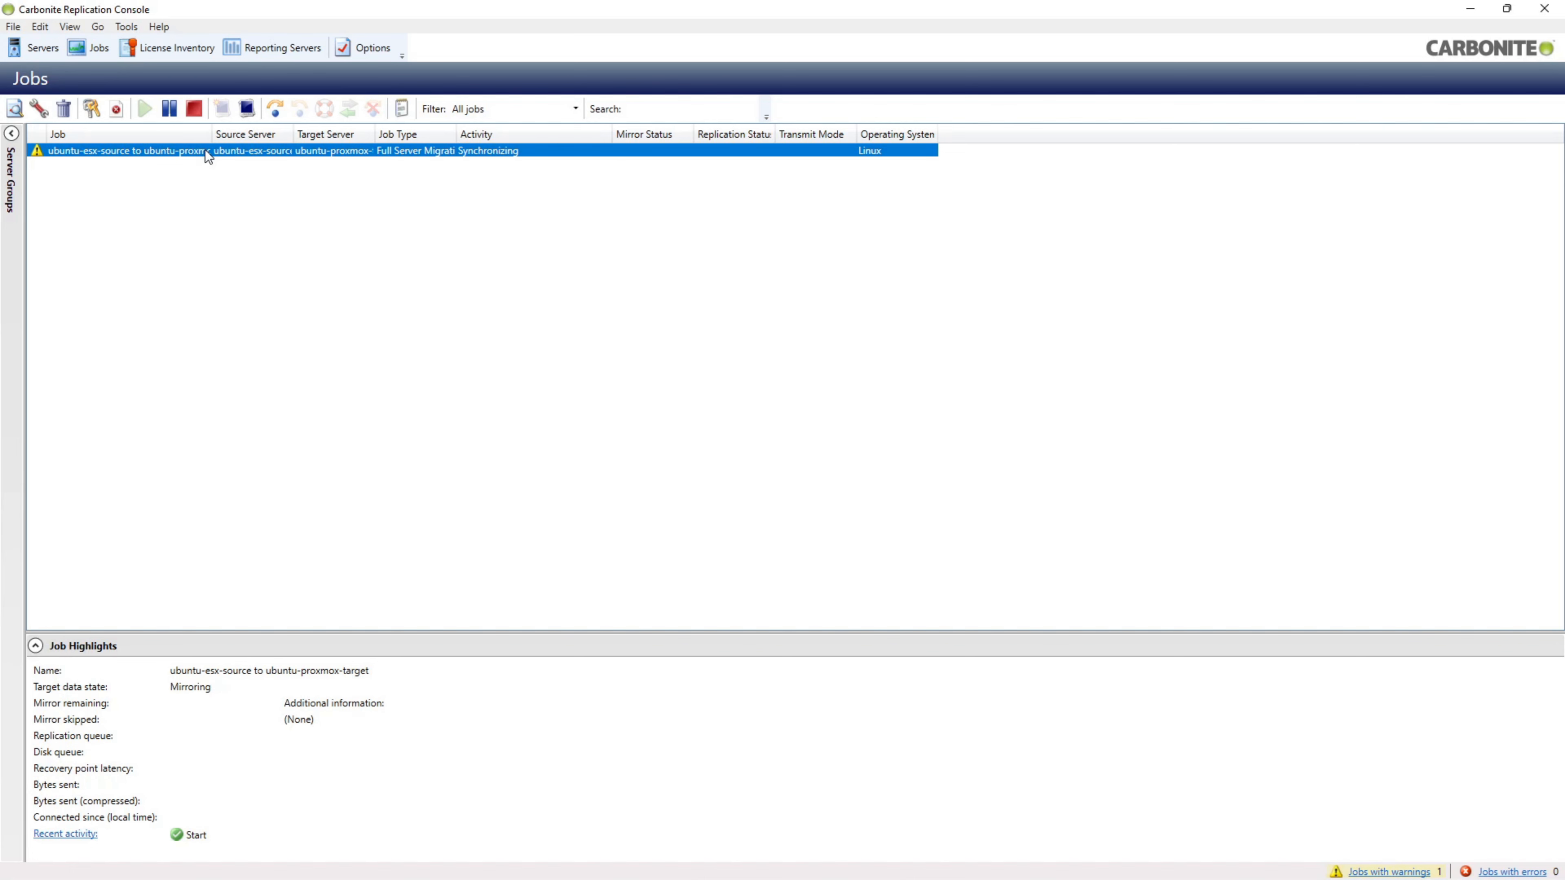
left_click_drag(212, 134, 297, 134)
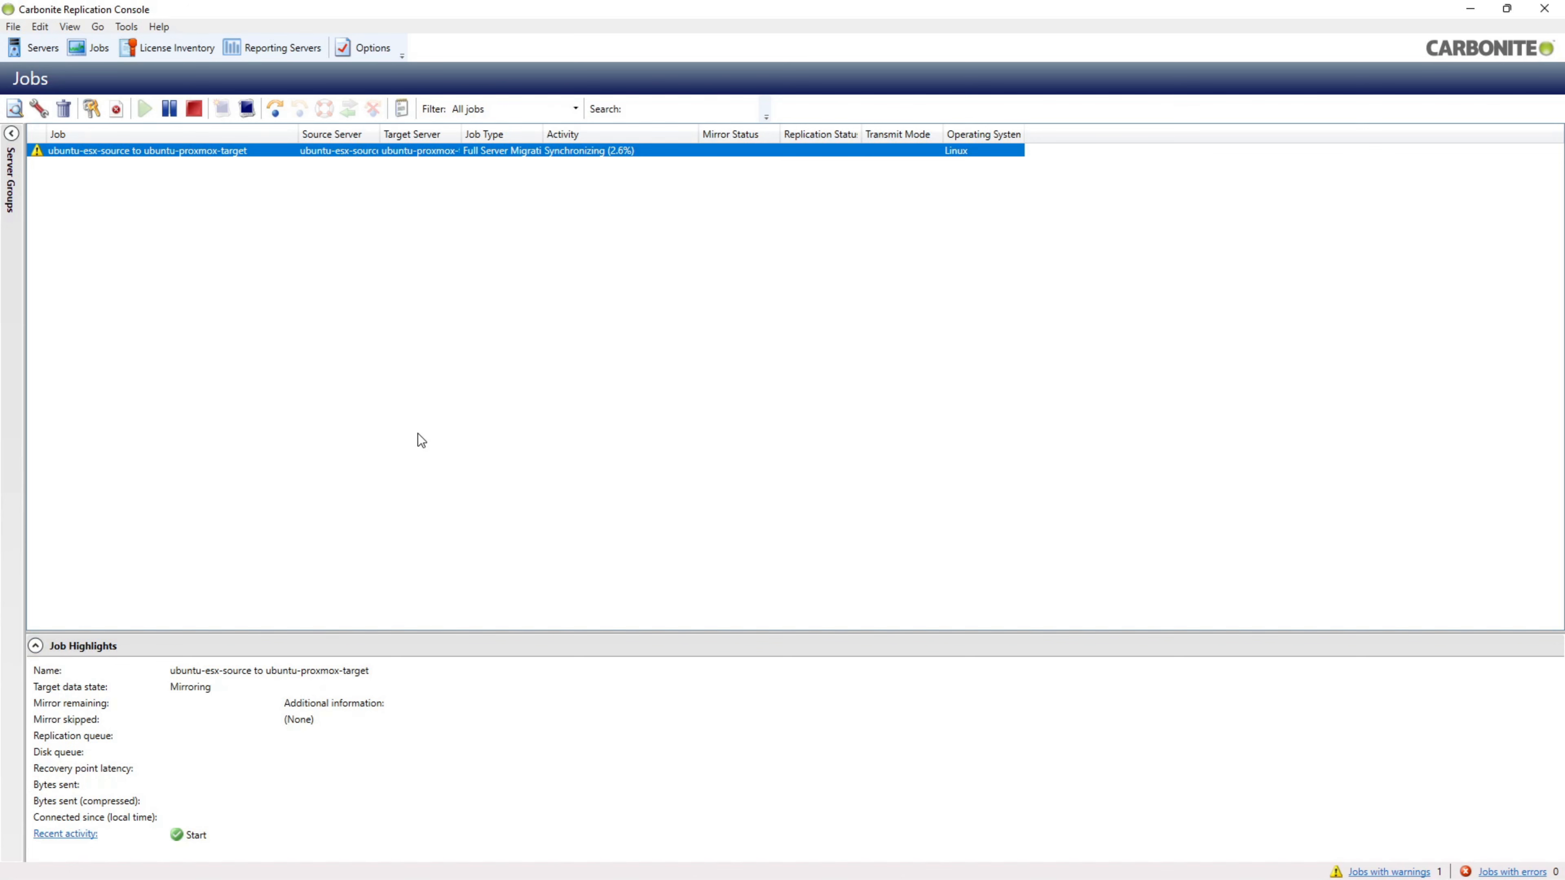
mouse_move(528, 879)
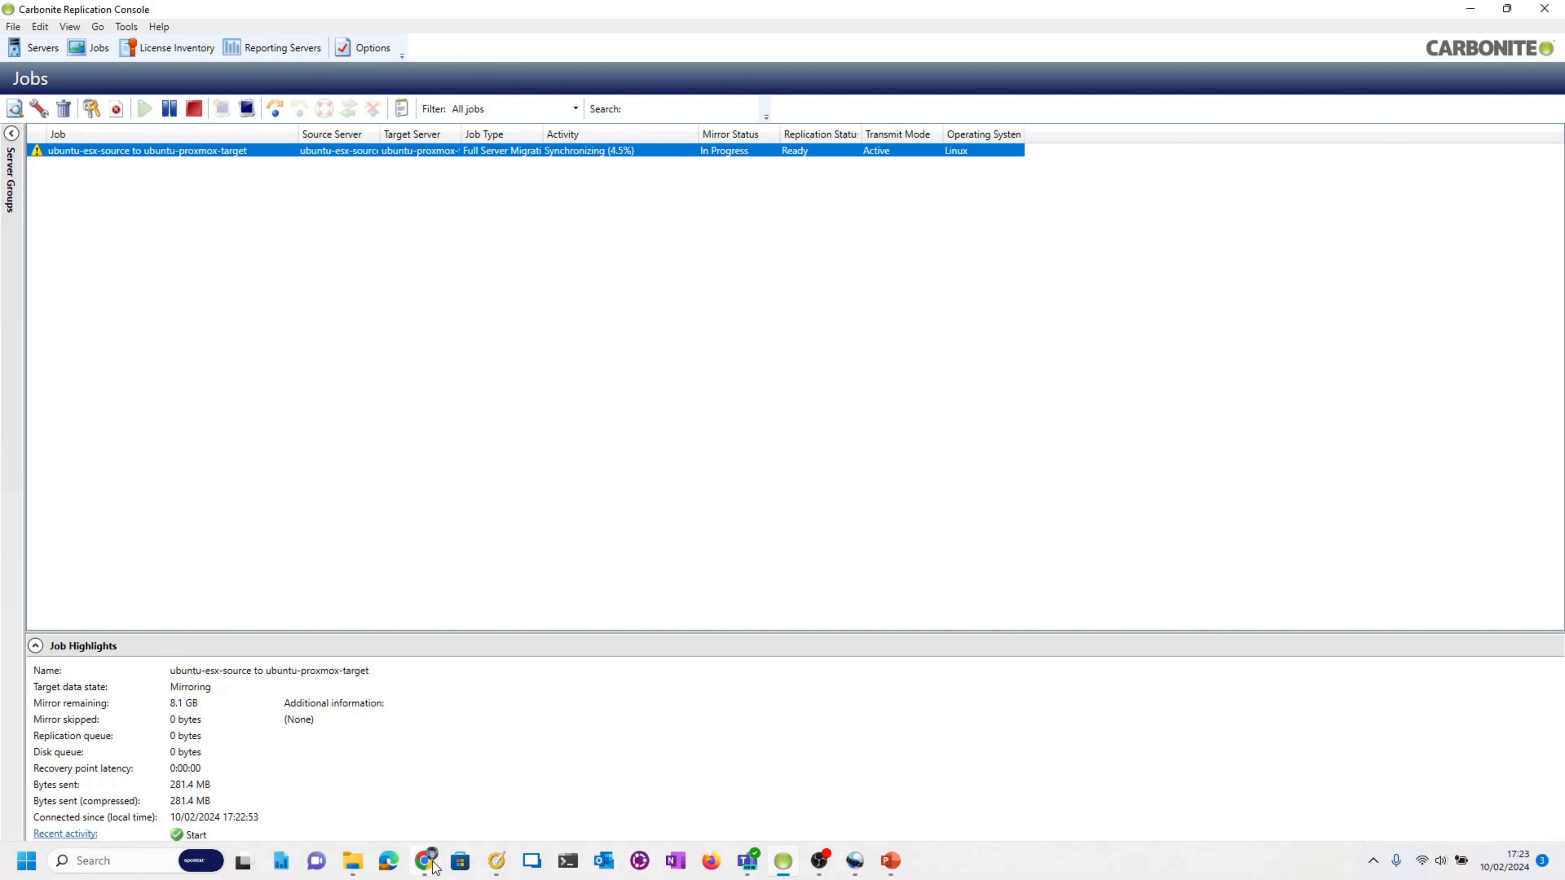
- Switch to the source VM's ESXi console and open Demo.odt in LibreOffice Writer
mouse_move(425, 862)
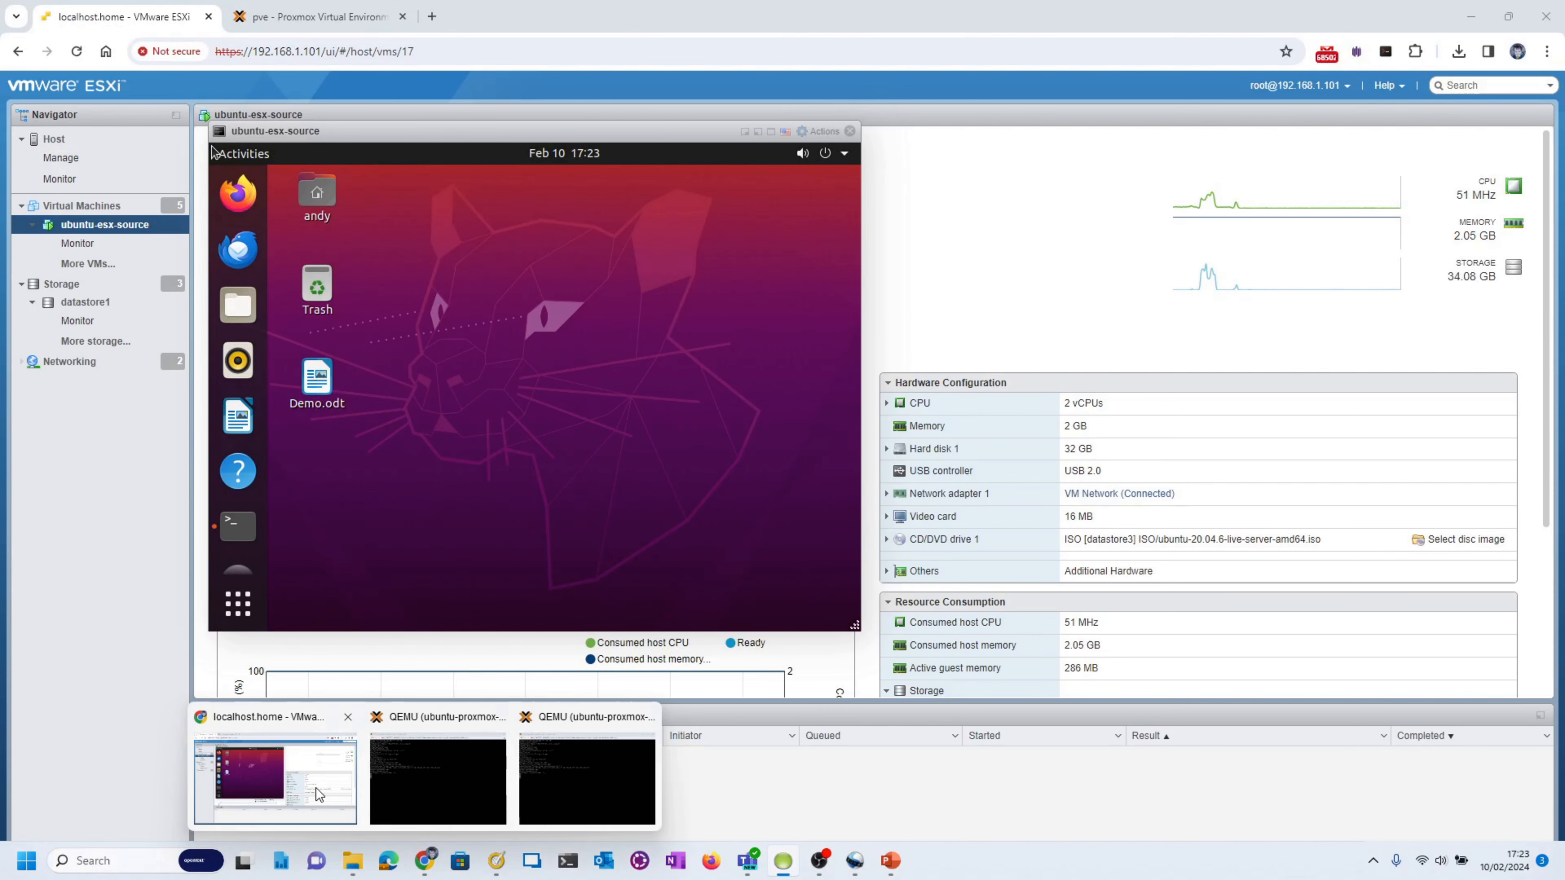
left_click(316, 788)
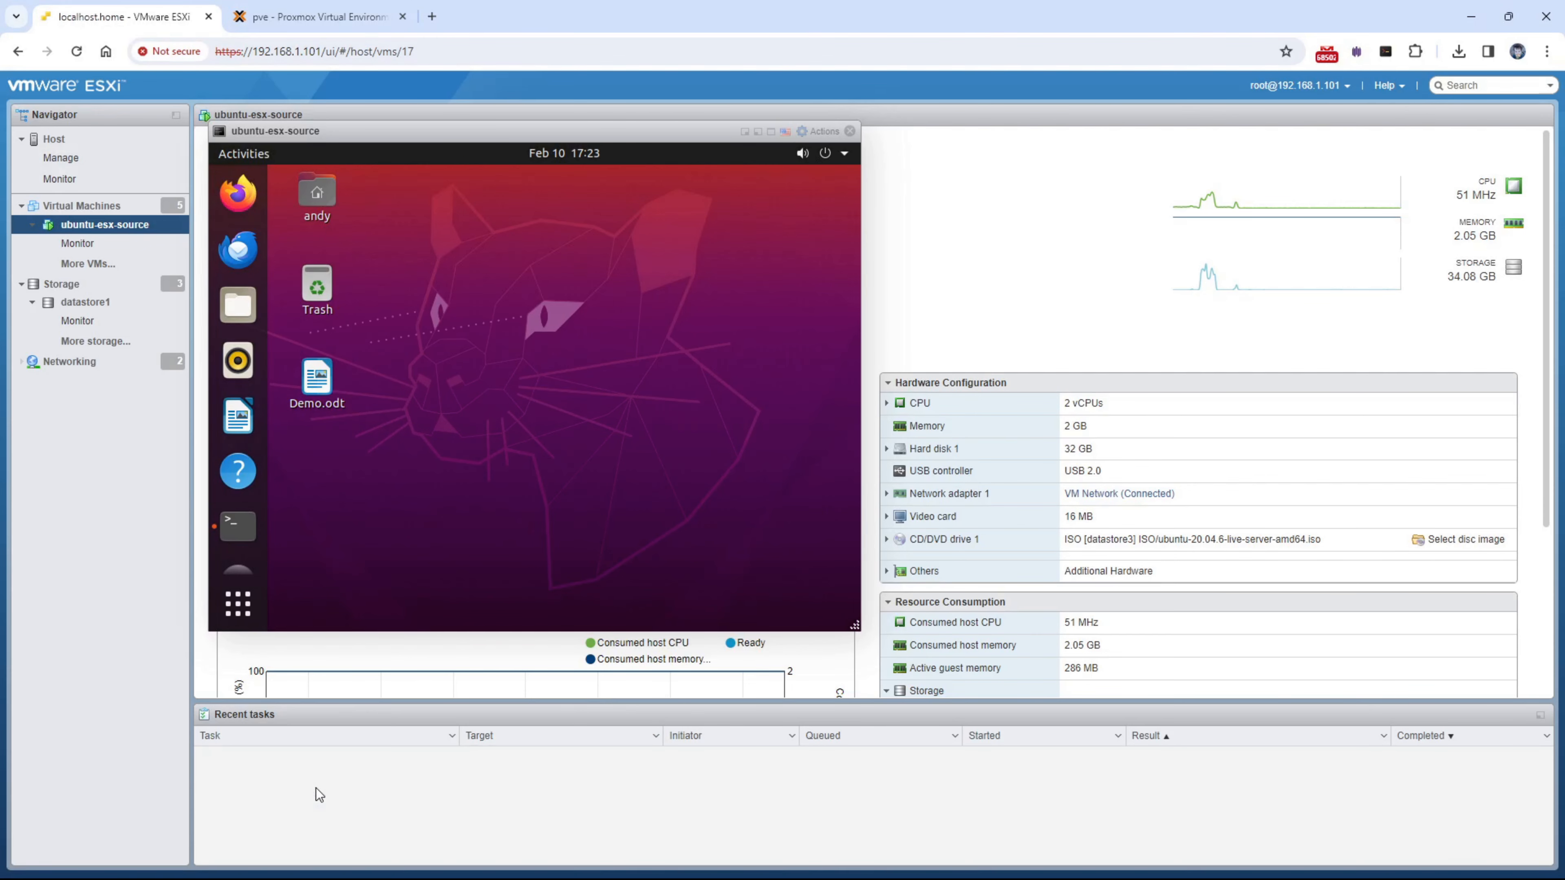
left_click(321, 407)
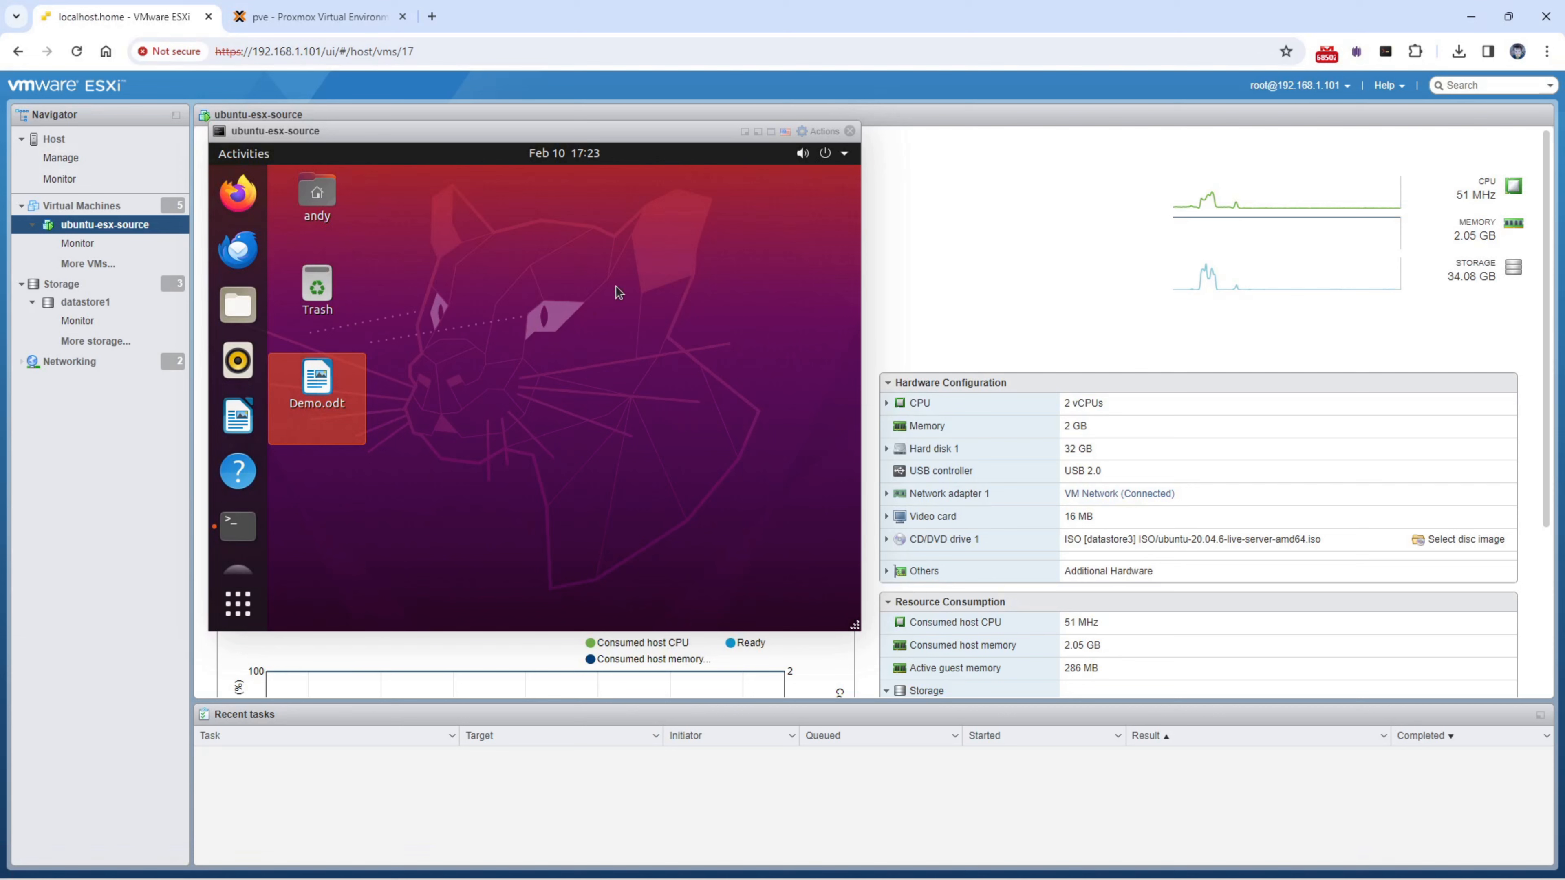
right_click(329, 391)
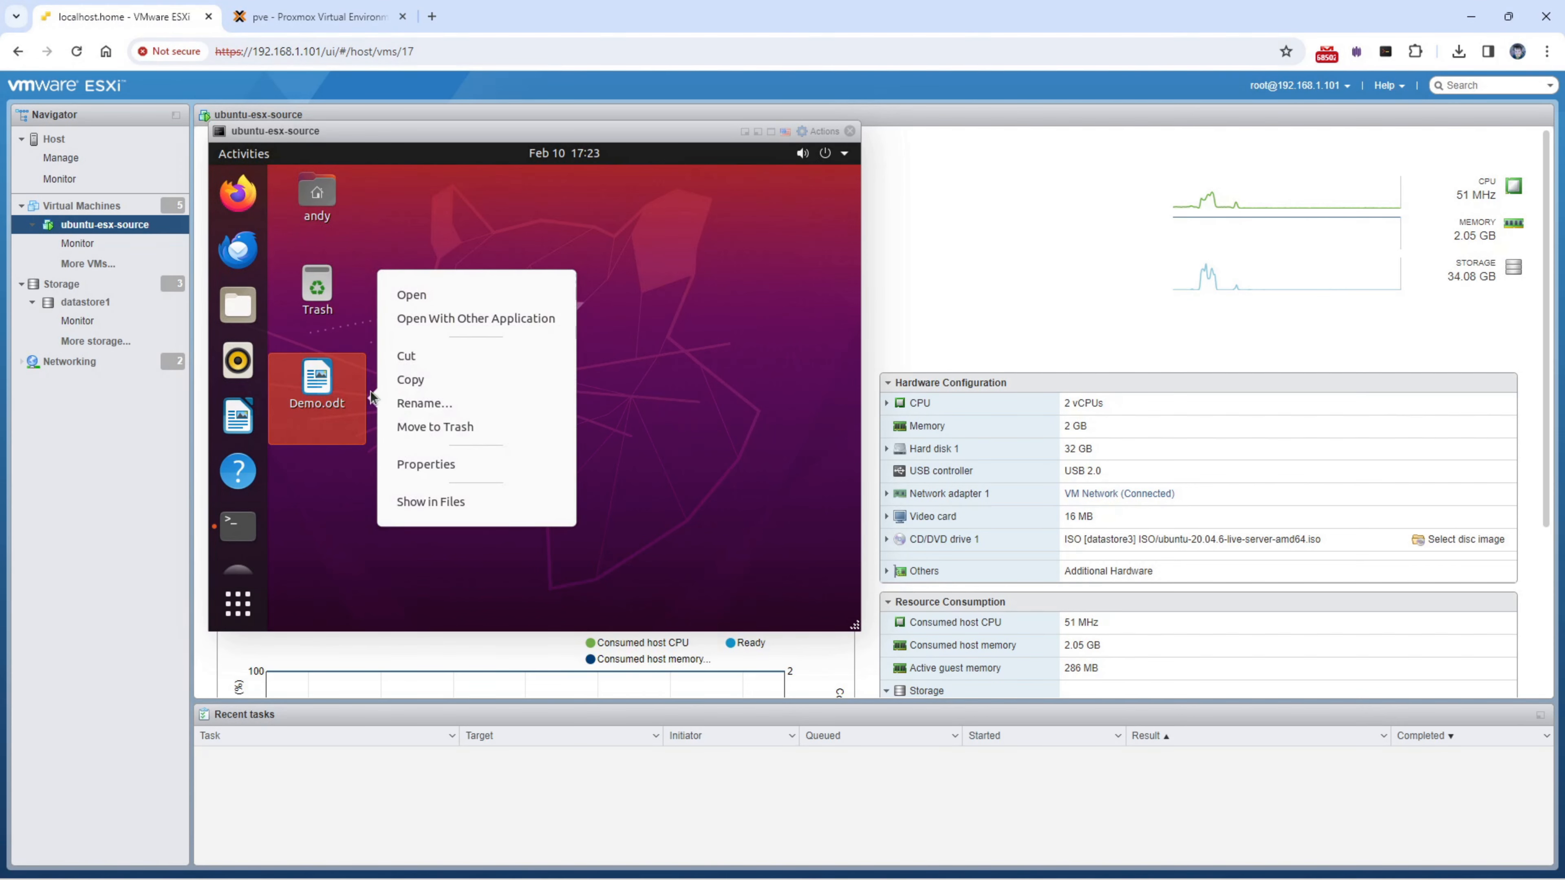
left_click(469, 318)
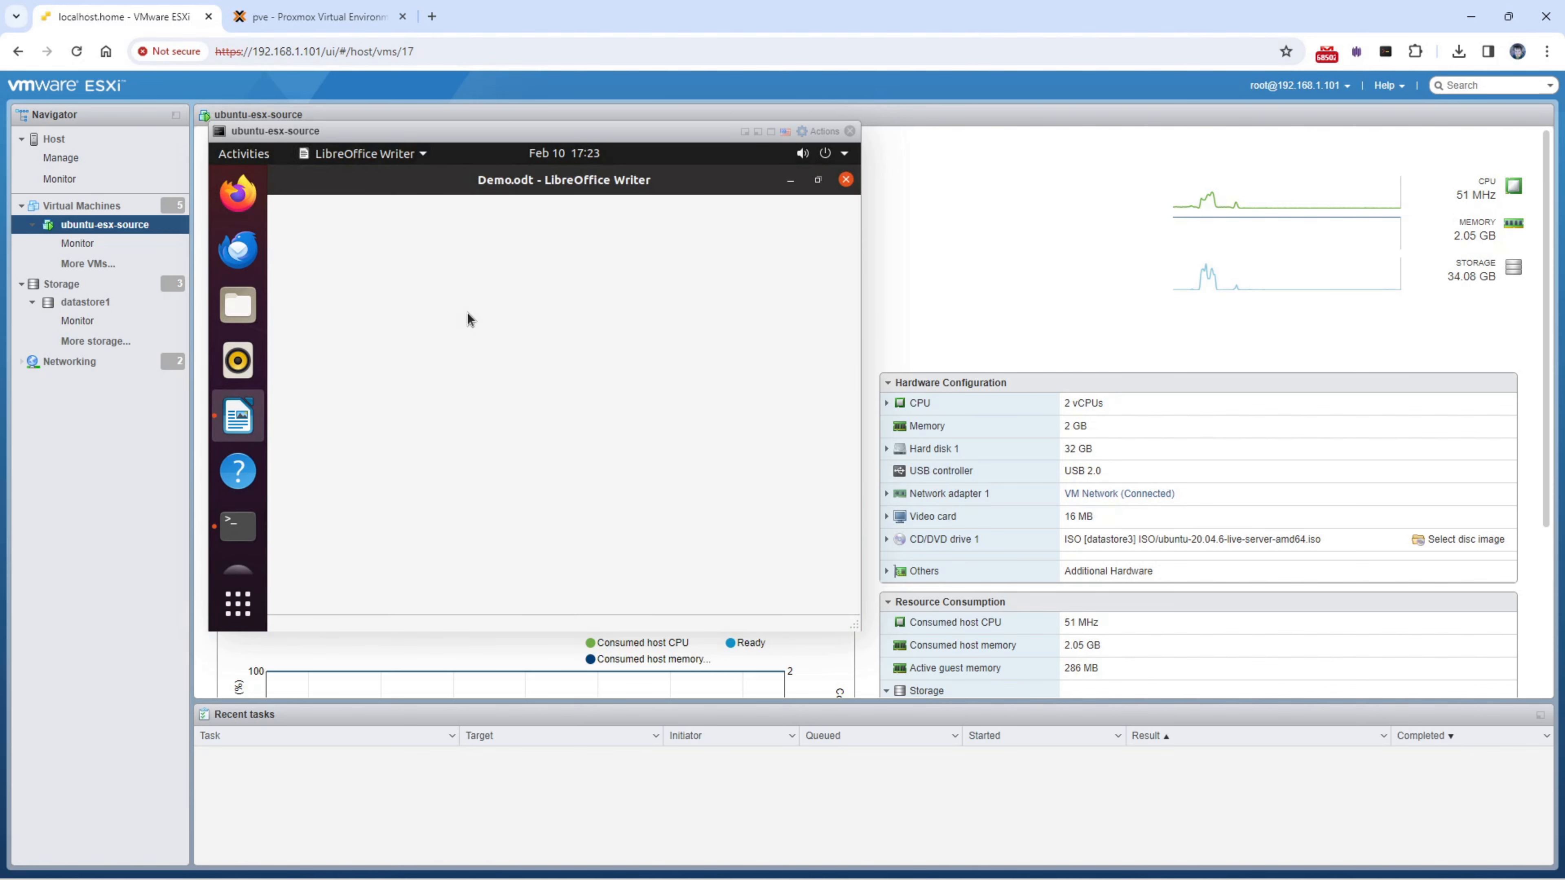
- Add the line '2) mirror started' to Demo.odt and save it on closing
key("Return")
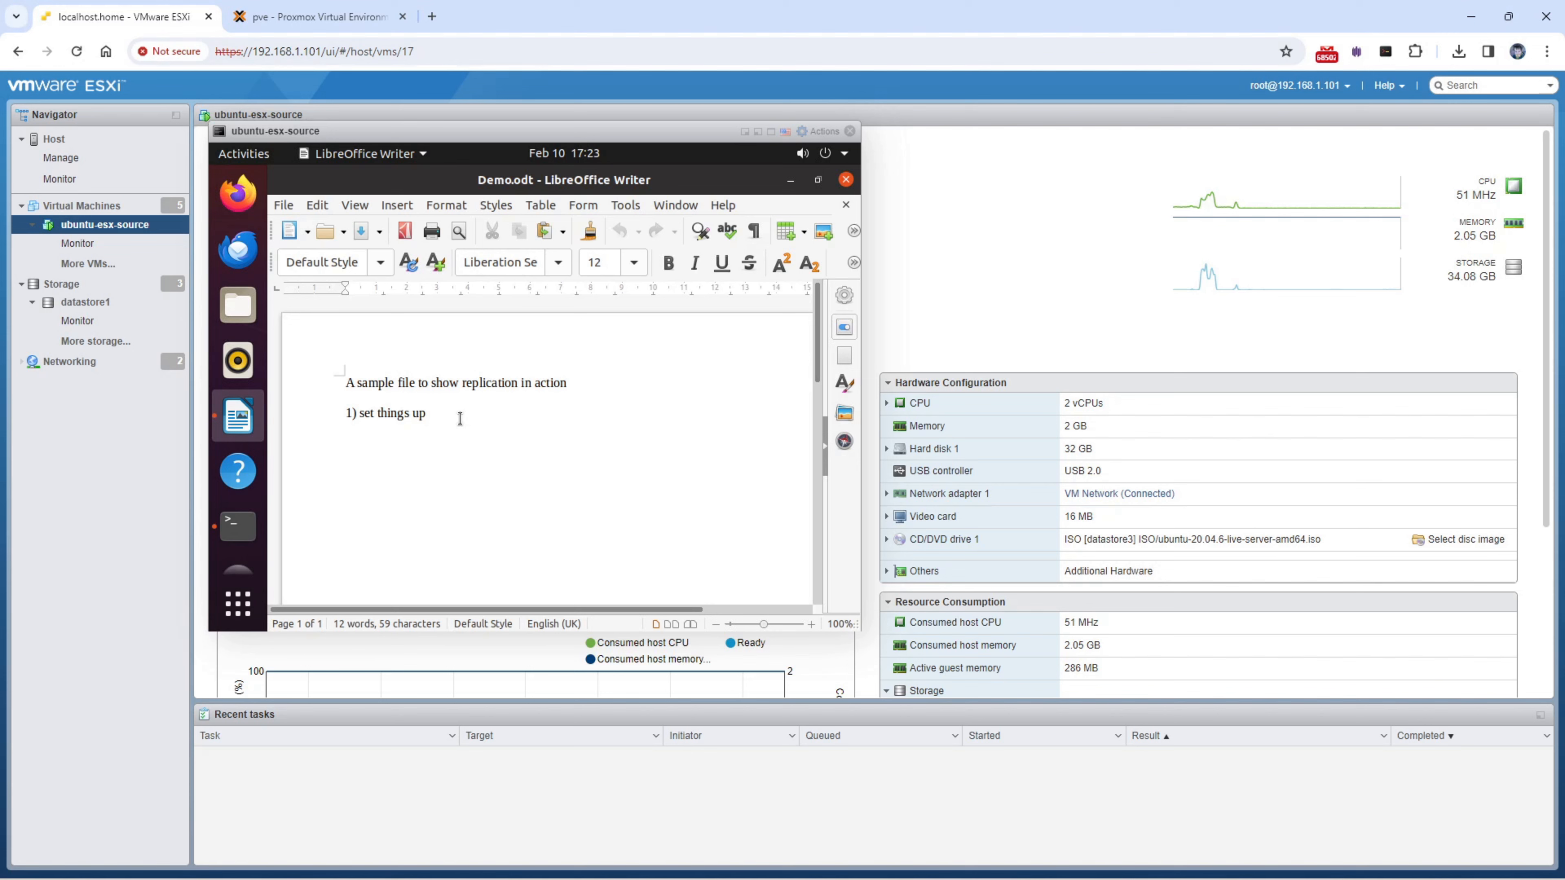
type("2) minor started")
key("Return")
left_click(845, 180)
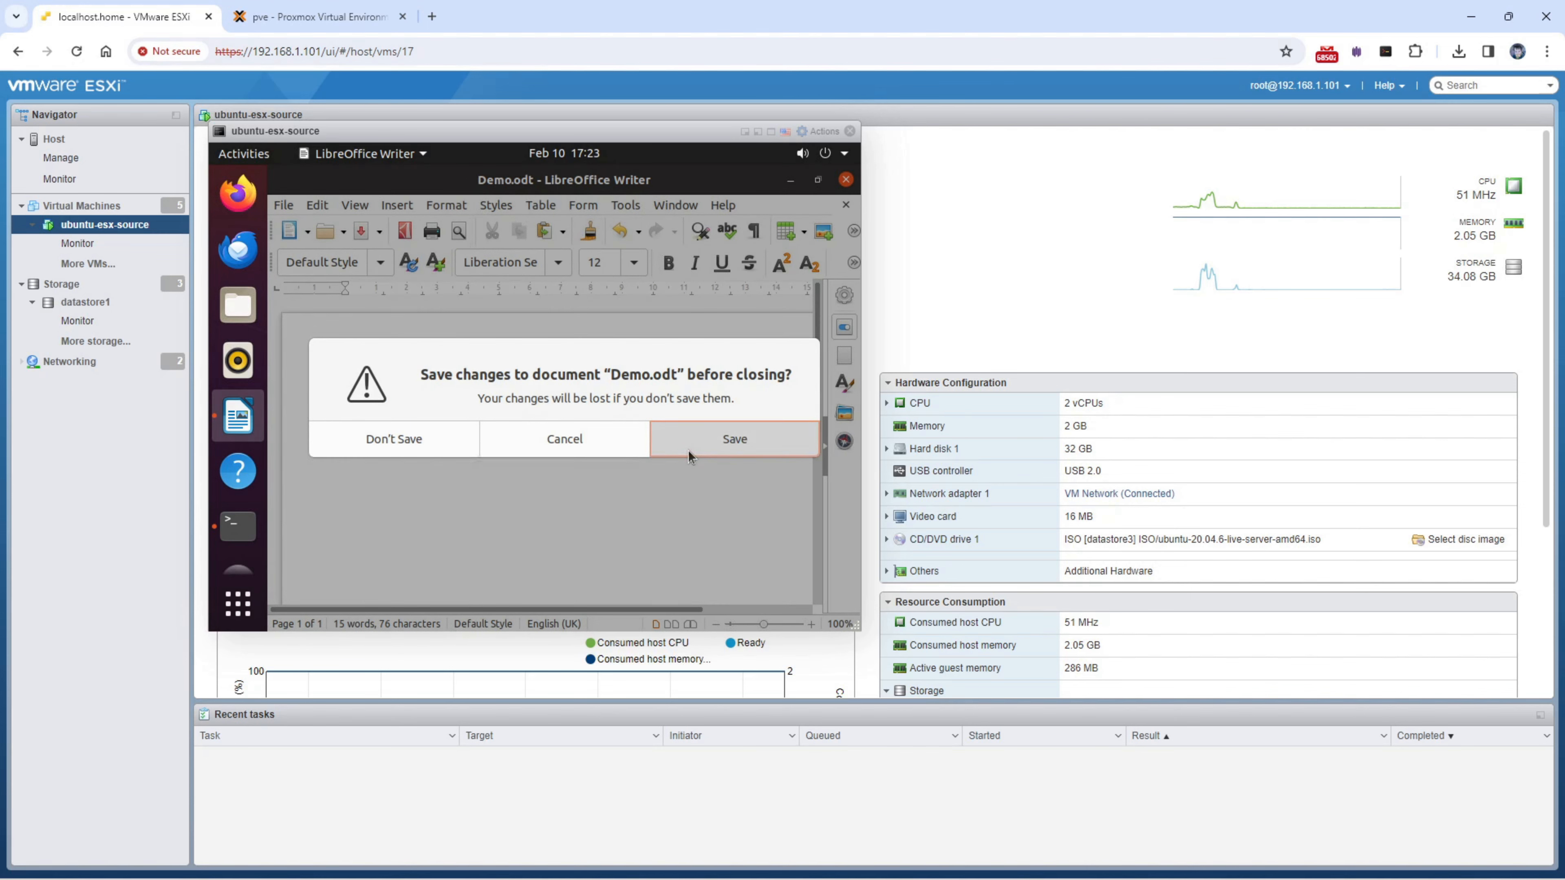
left_click(688, 450)
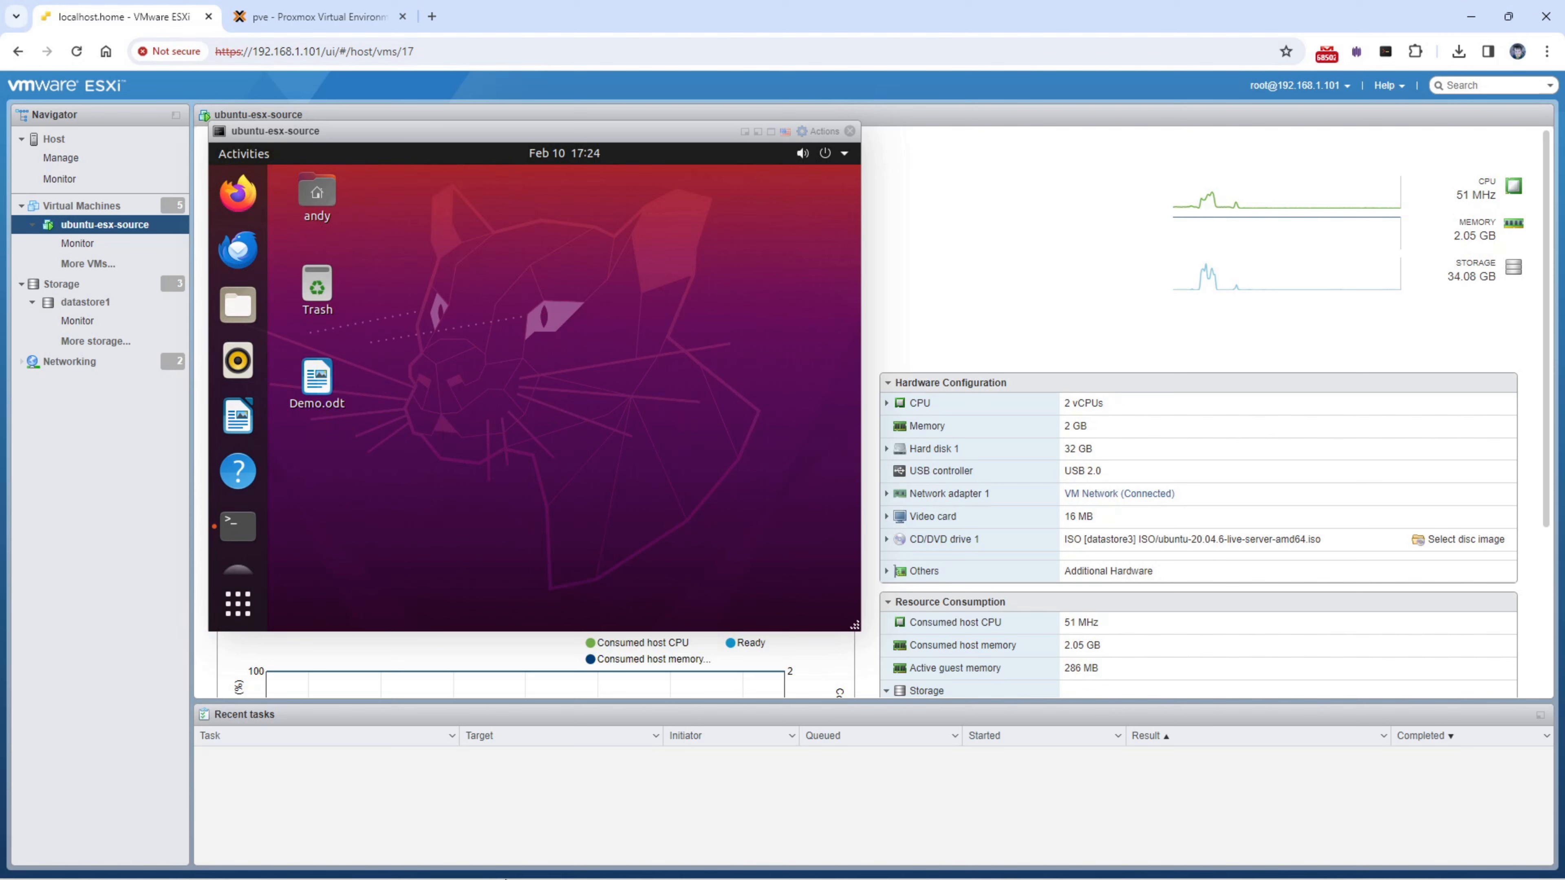
- Bring the replication console forward and widen the Job Type column to show Full Server Migration
left_click(783, 860)
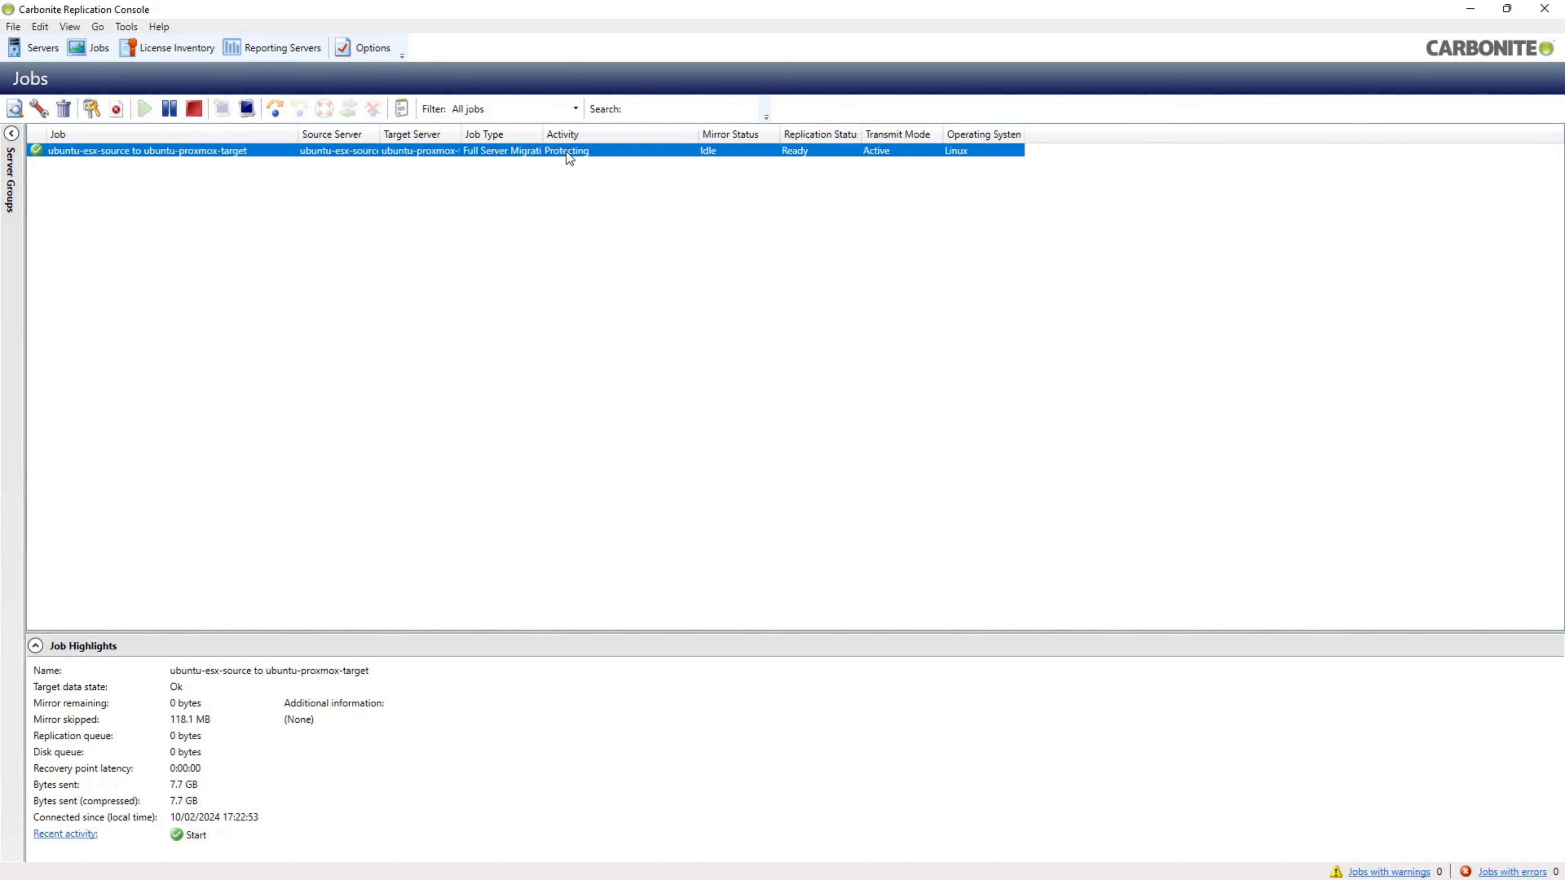
left_click_drag(543, 134, 582, 134)
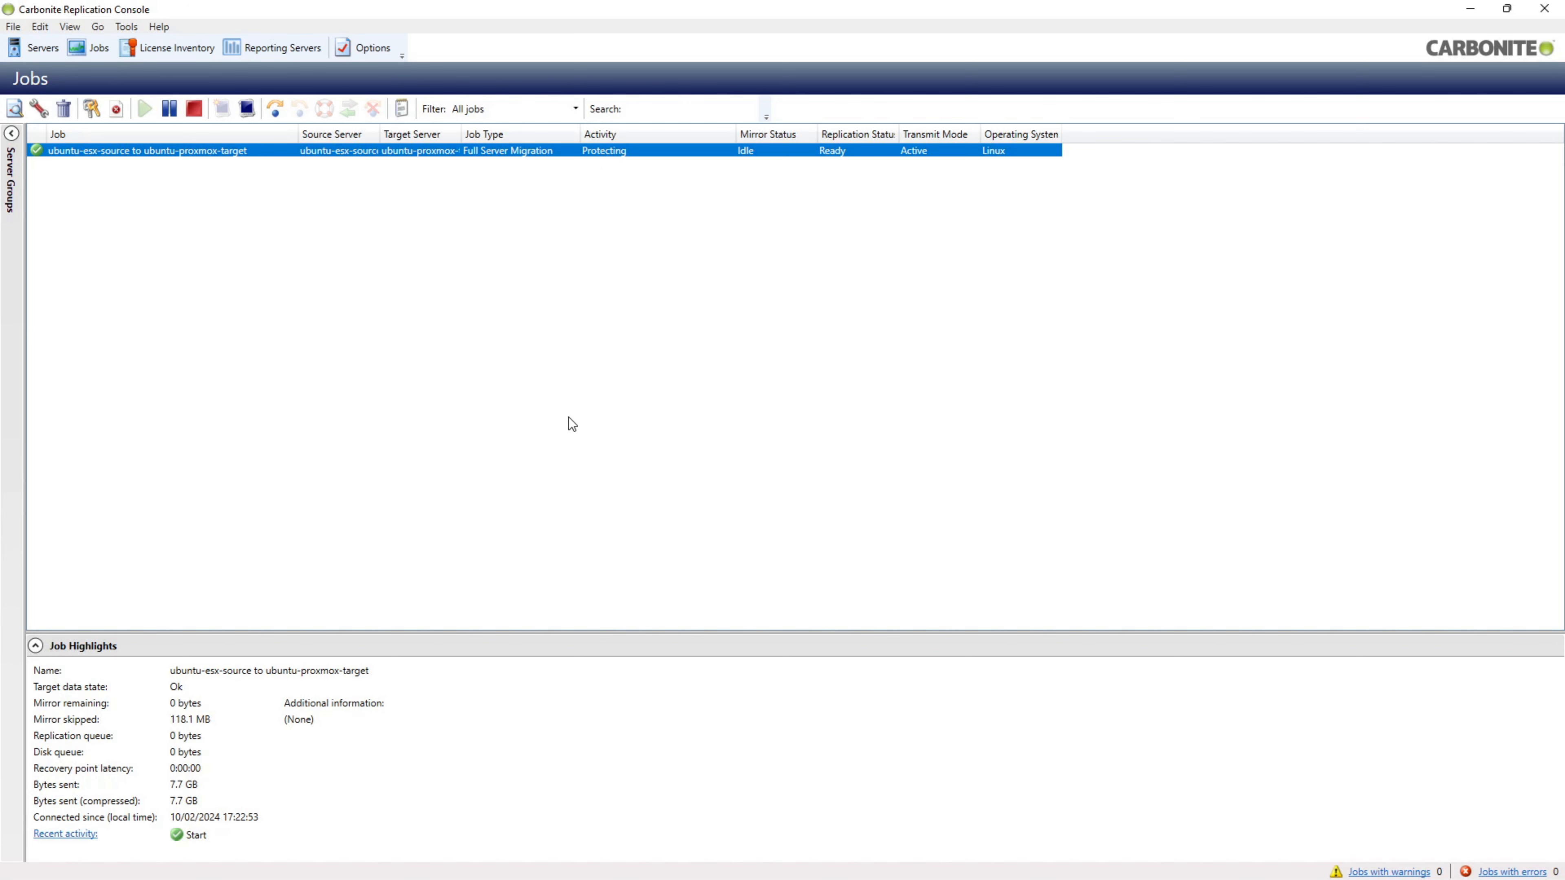
- Close the duplicate QEMU noVNC target console and bring the remaining target VM console forward
mouse_move(622, 879)
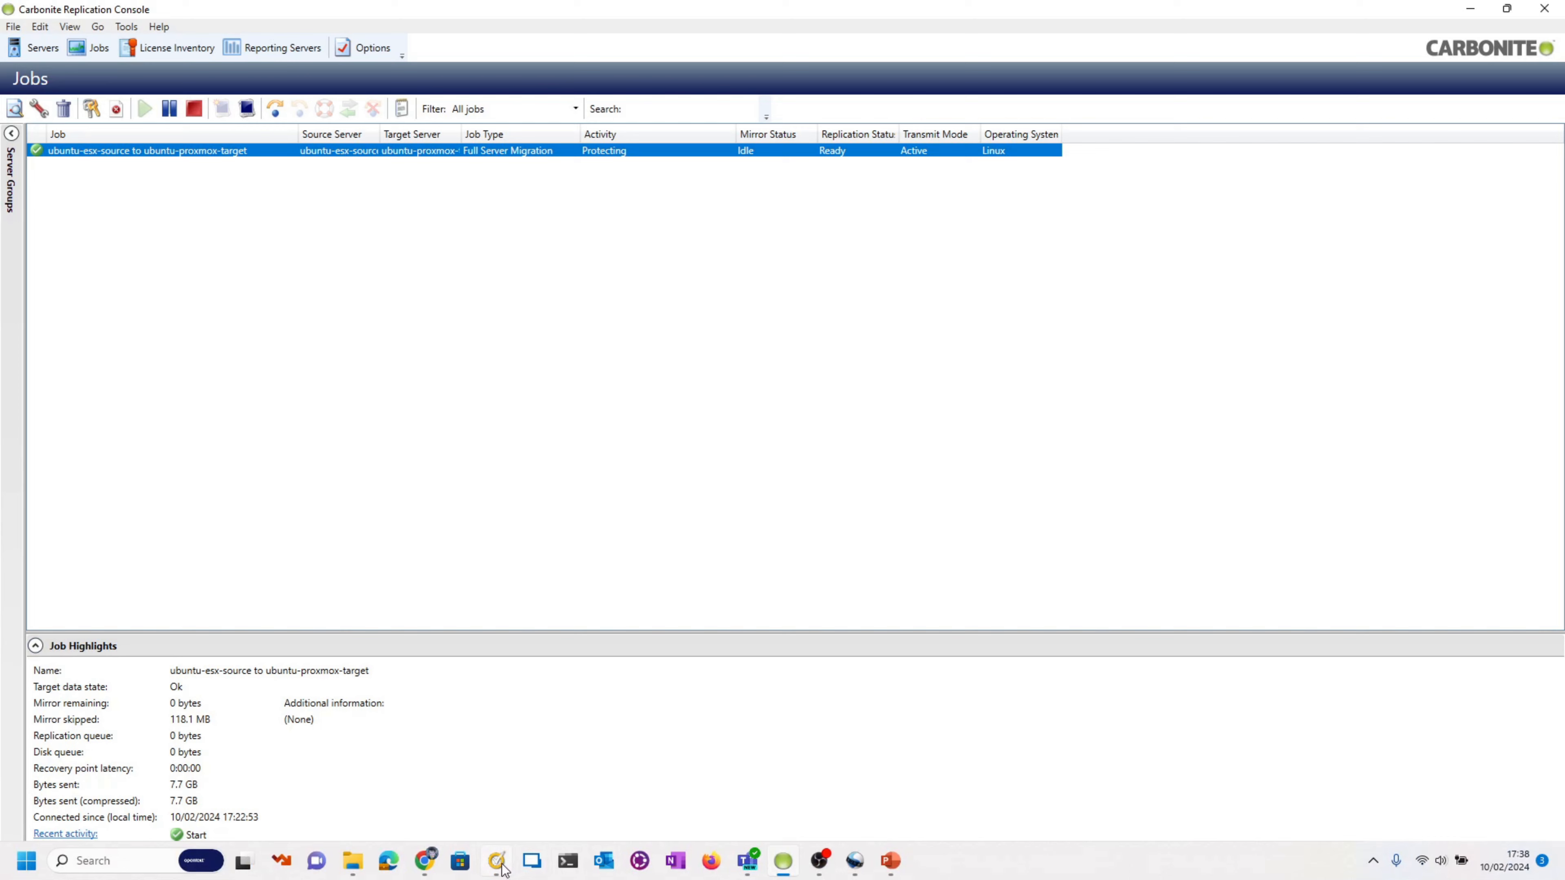
mouse_move(421, 860)
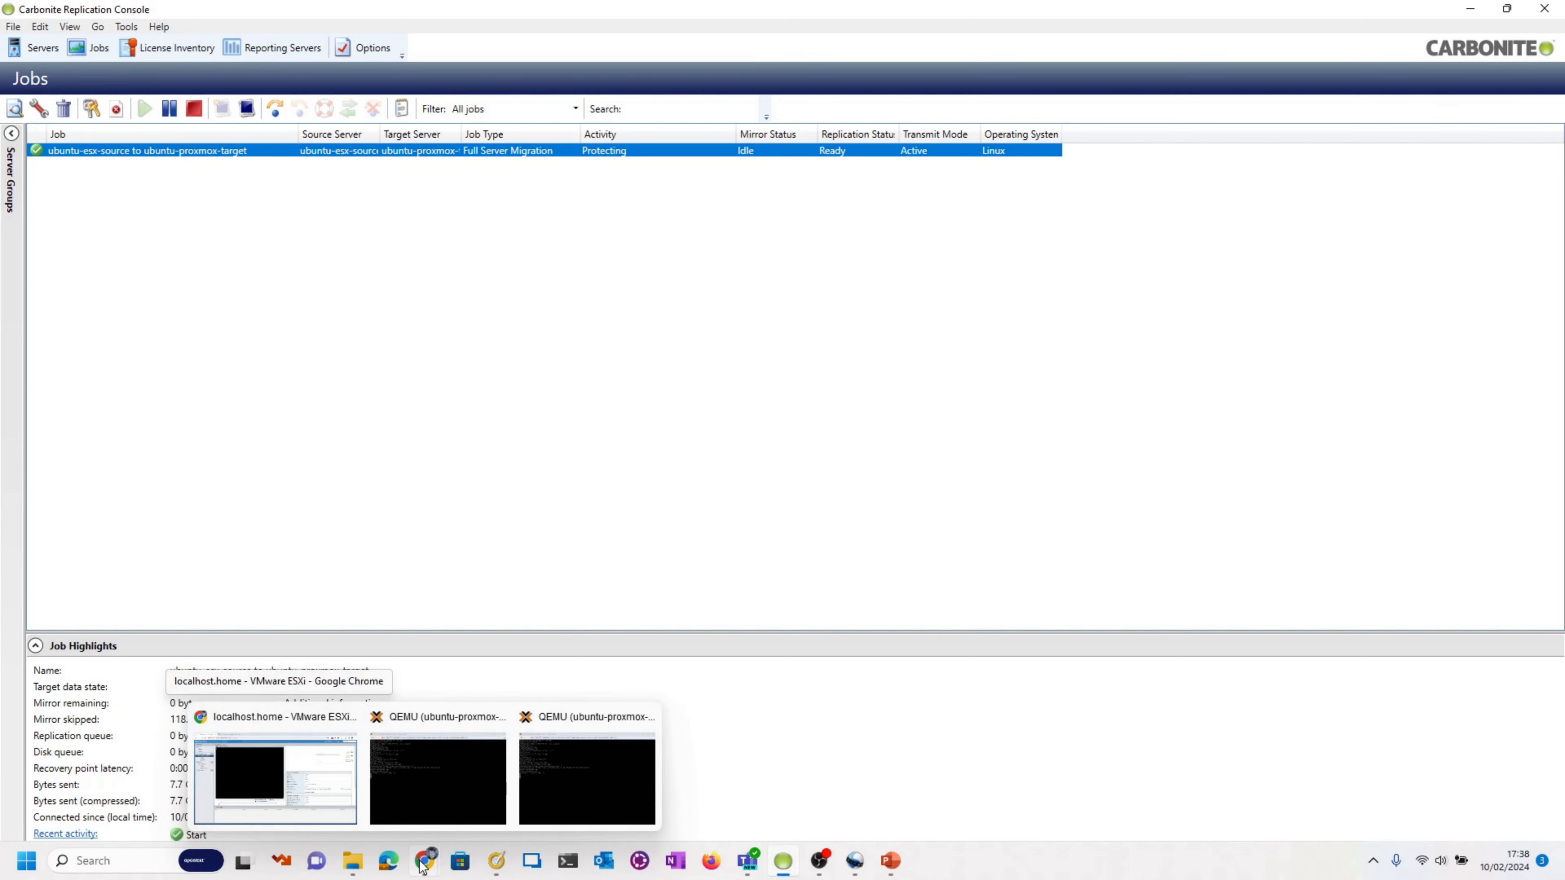
mouse_move(393, 779)
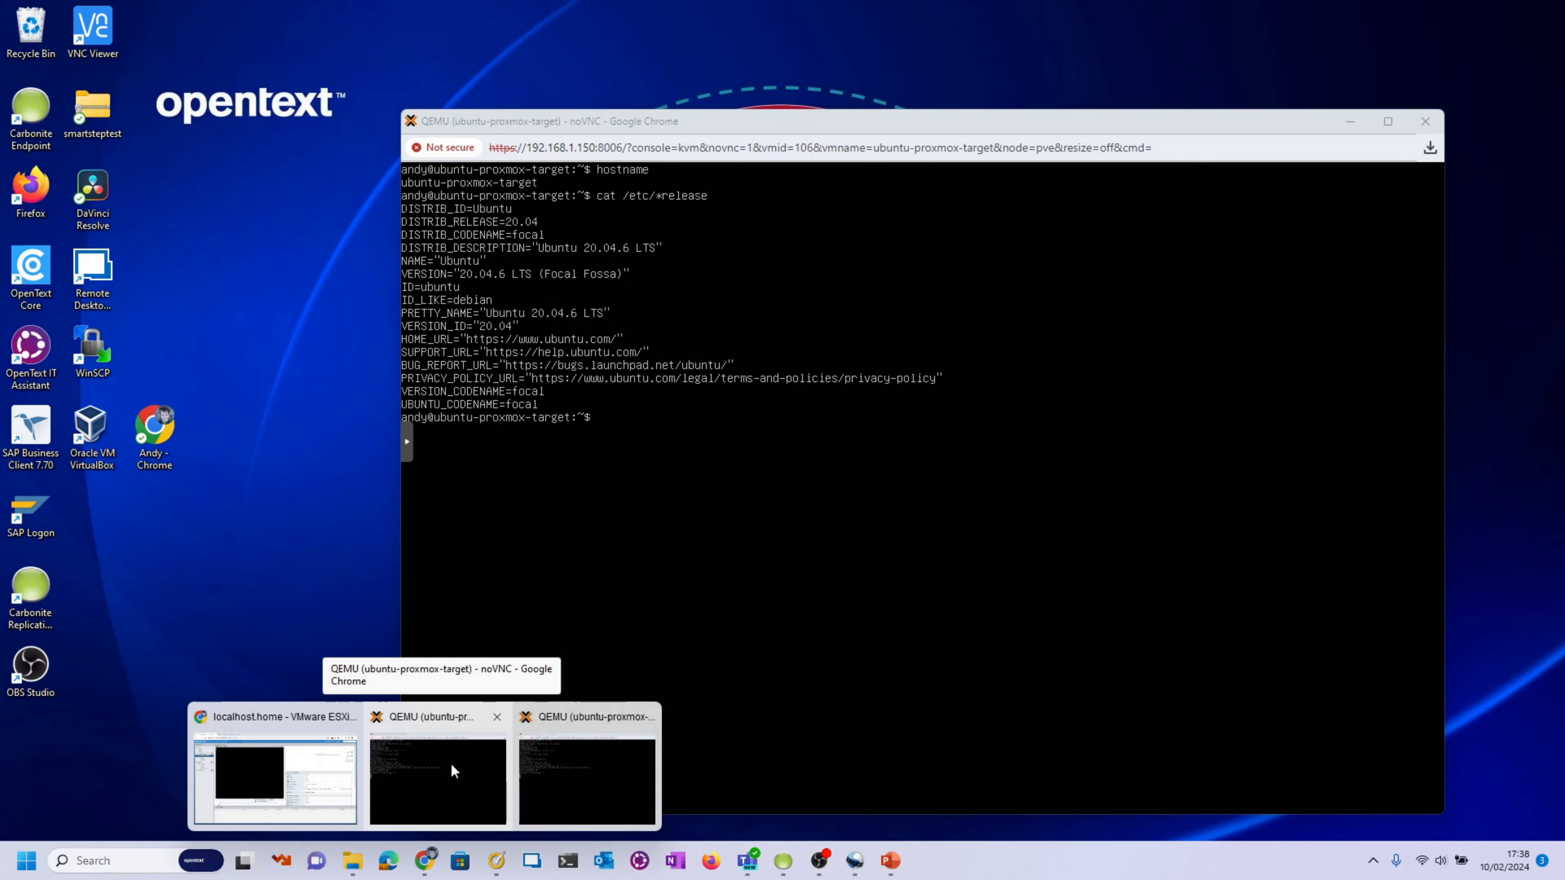
left_click(498, 717)
left_click(475, 733)
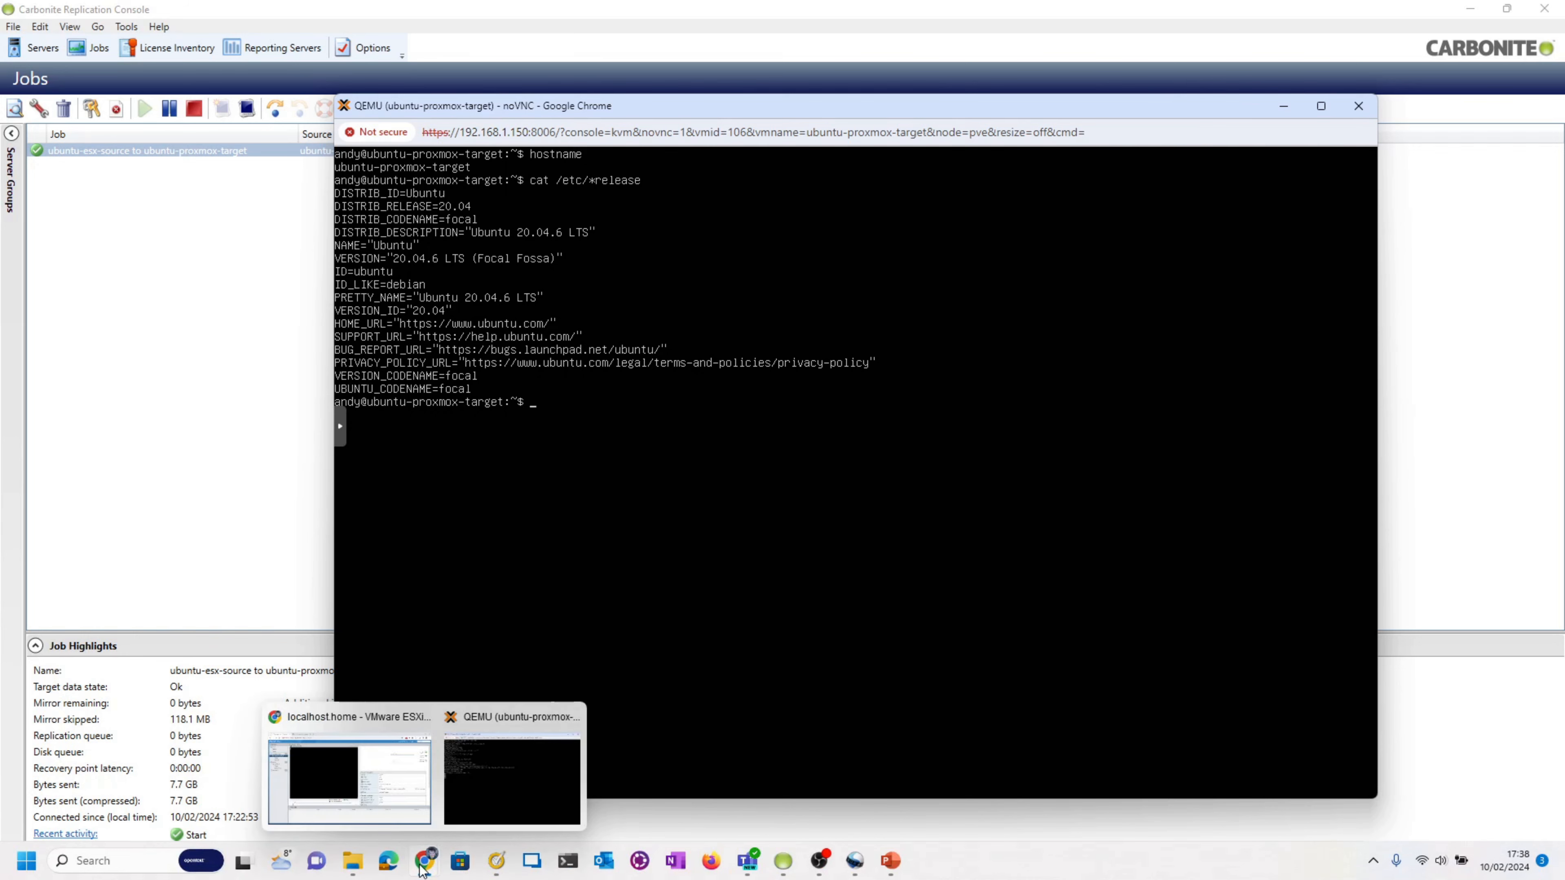
- Log in to the ubuntu-esx-source VM through its ESXi console with the account password
left_click(364, 742)
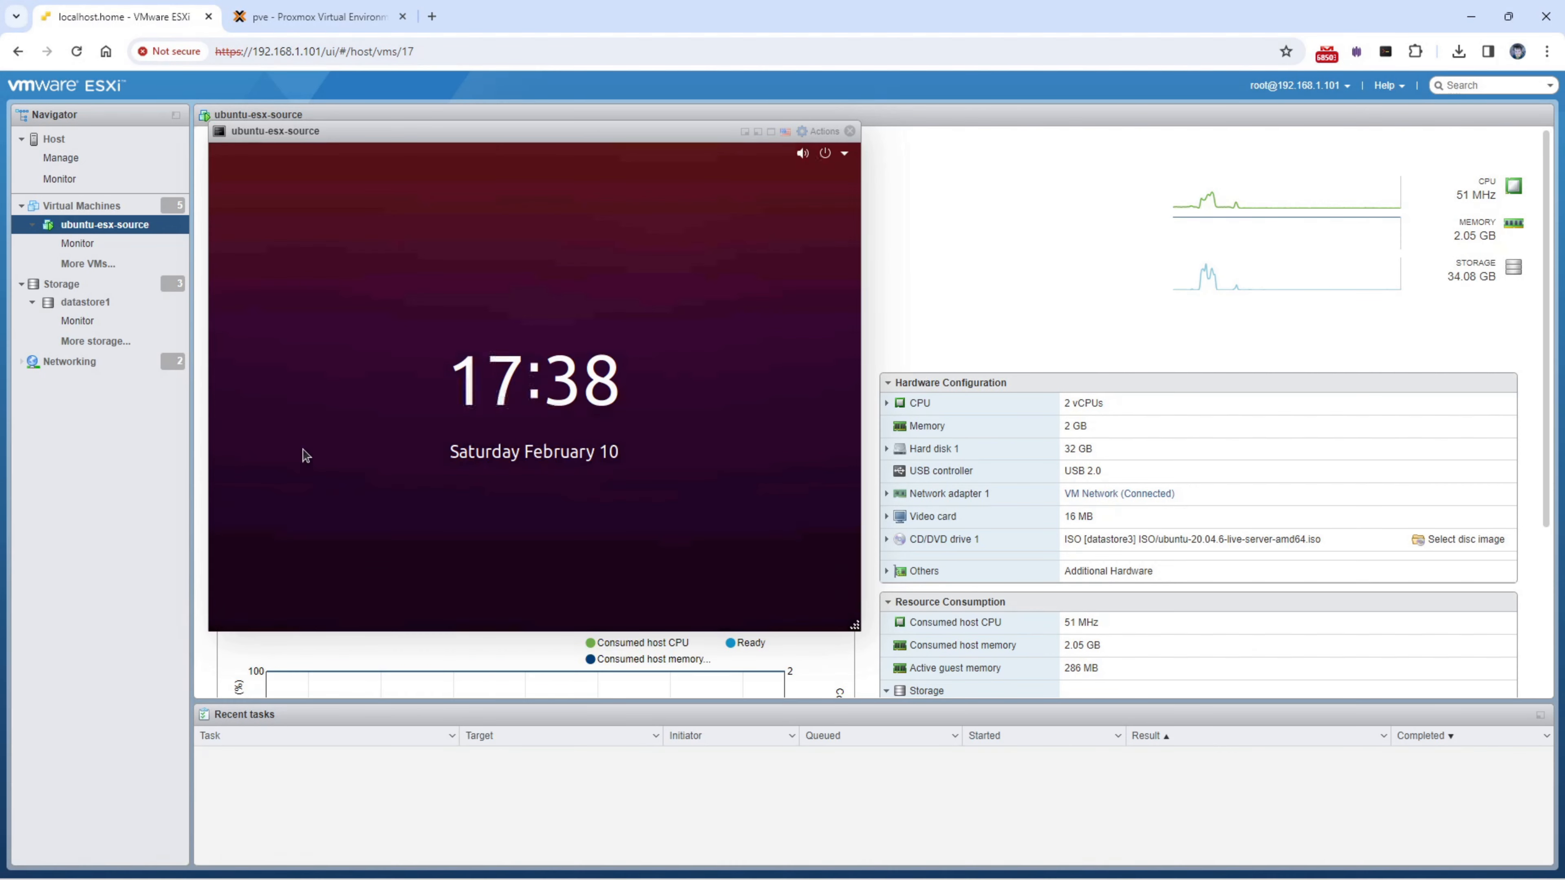
left_click(792, 386)
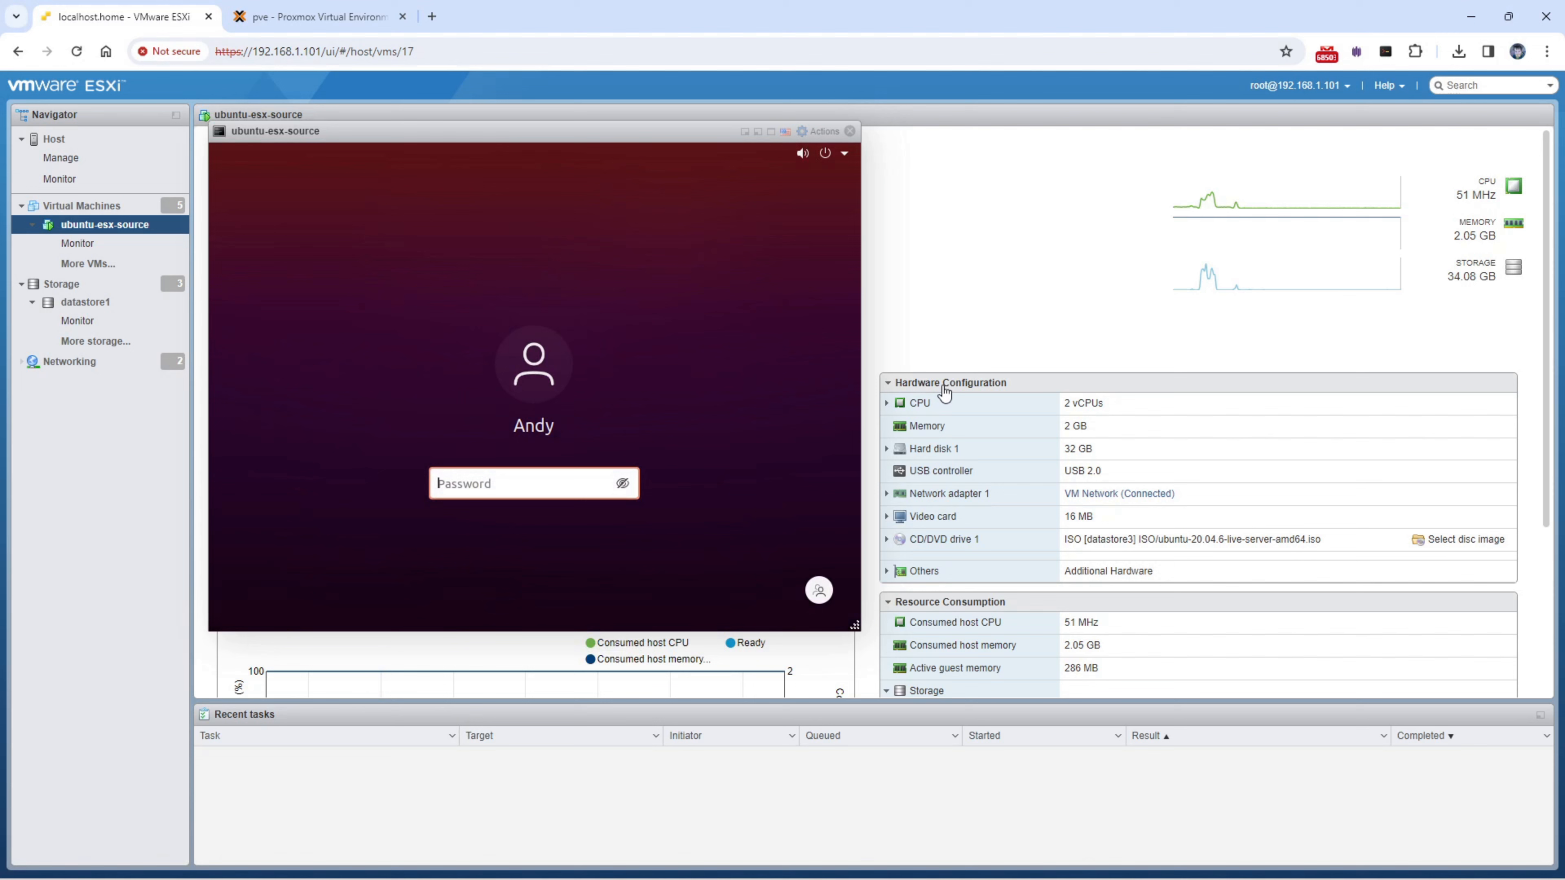
type("*********")
key("Return")
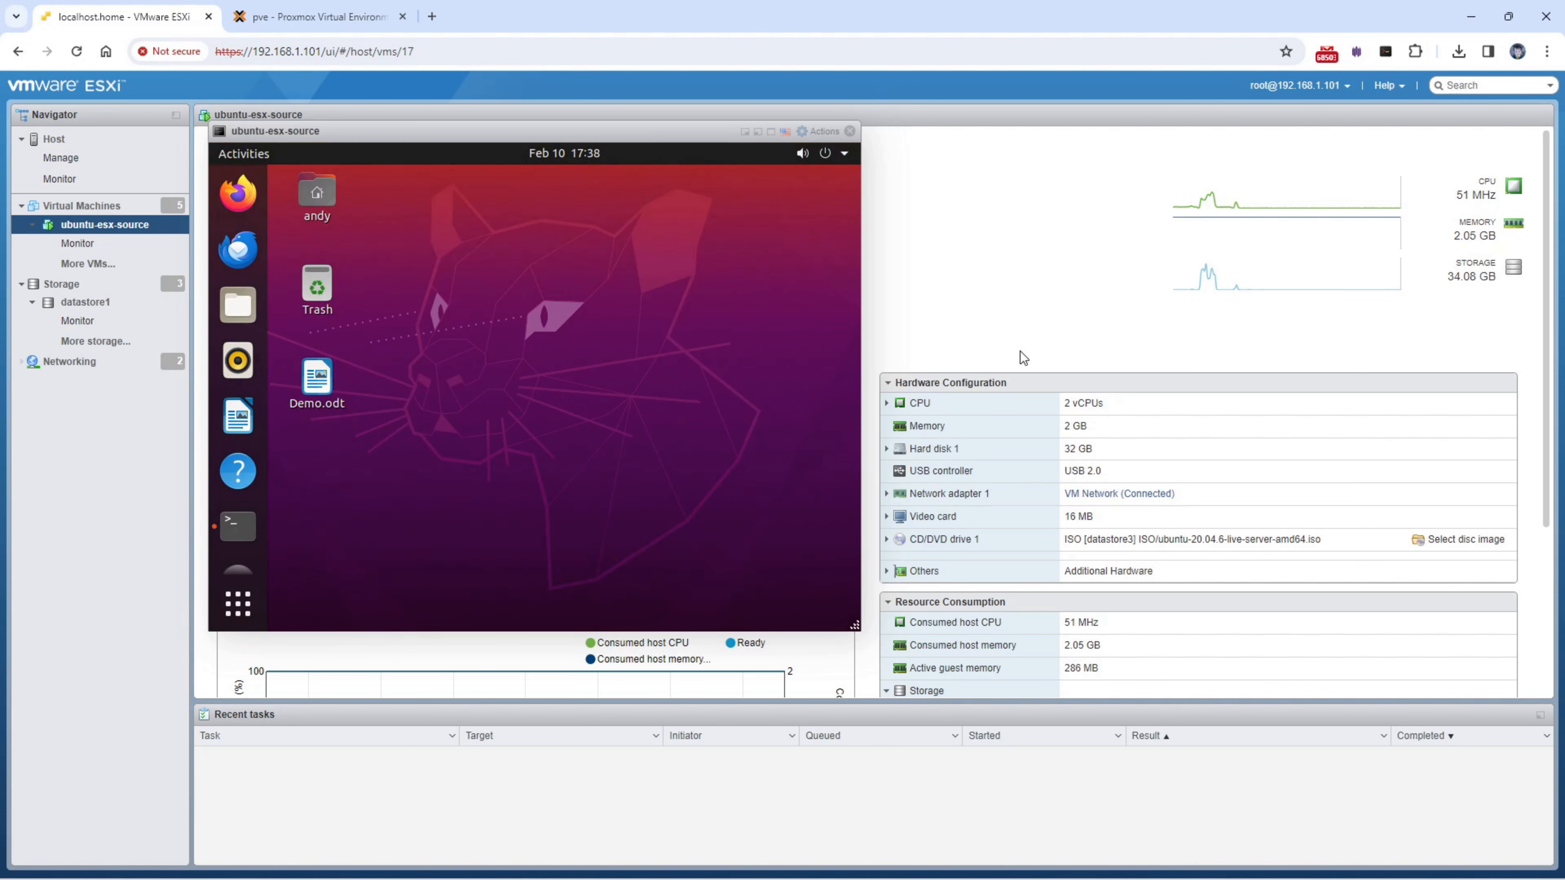
- Add the line '3) Mirror complete' to Demo.odt, then close Writer saving the changes
left_click(336, 382)
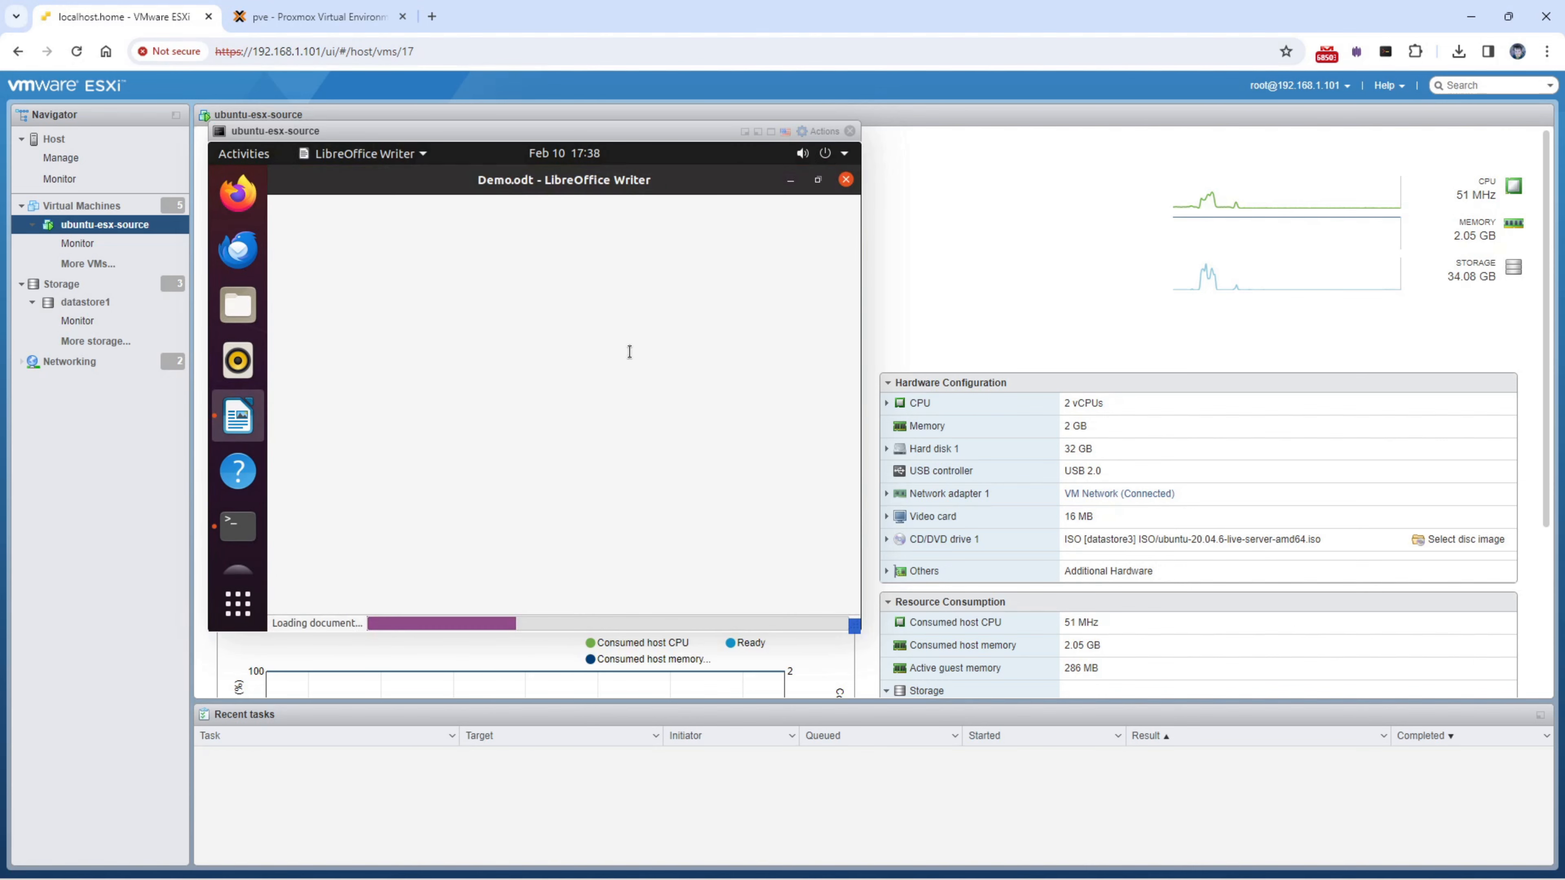
left_click(576, 427)
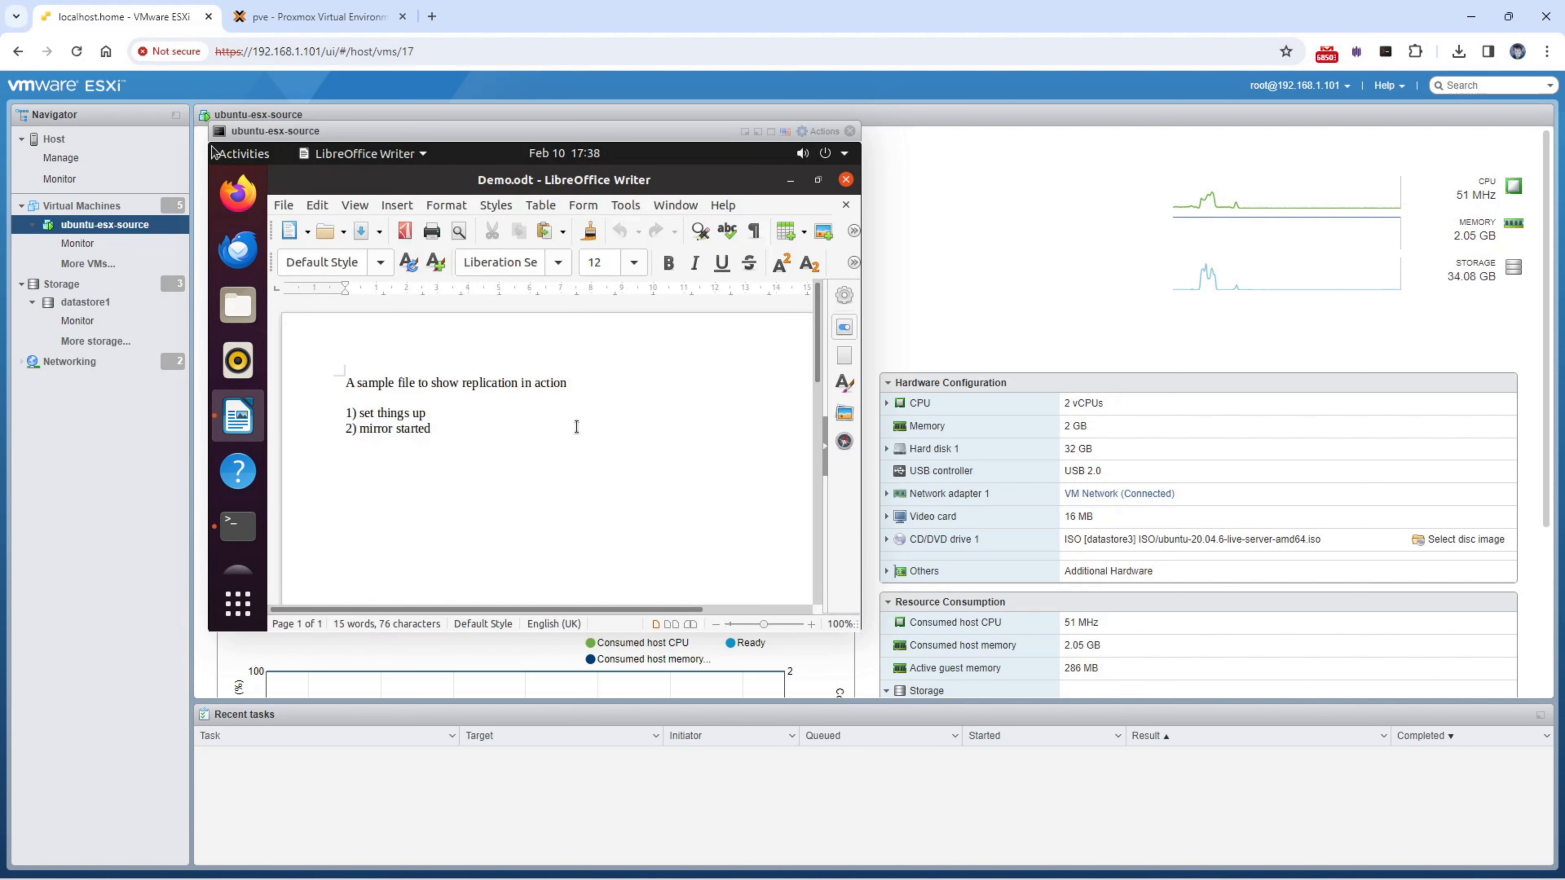
type("3) Mirror complete")
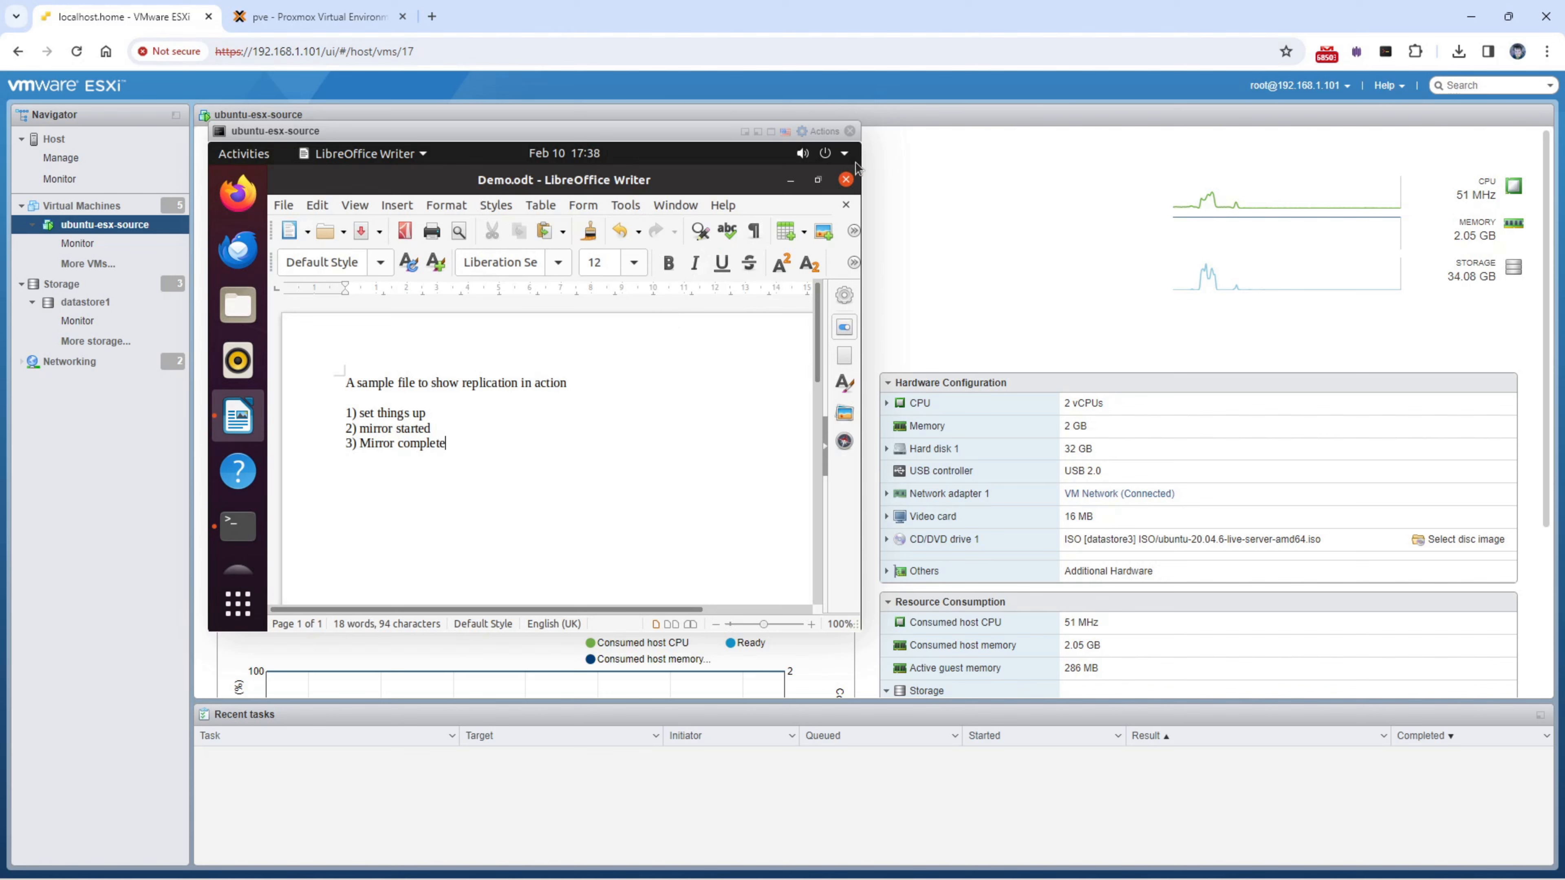
left_click(846, 179)
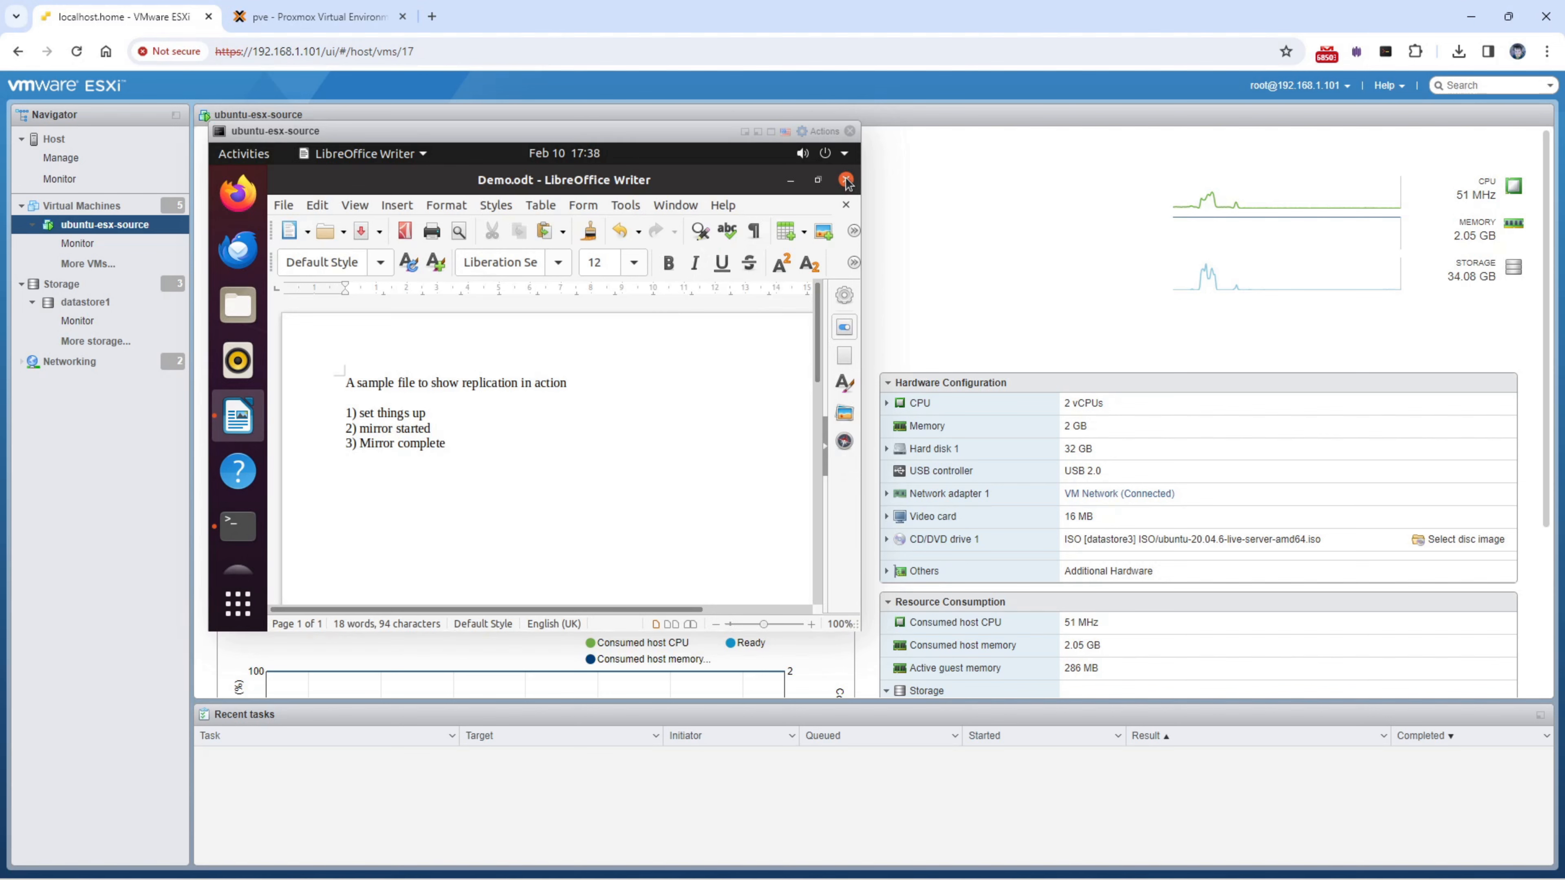
left_click(671, 427)
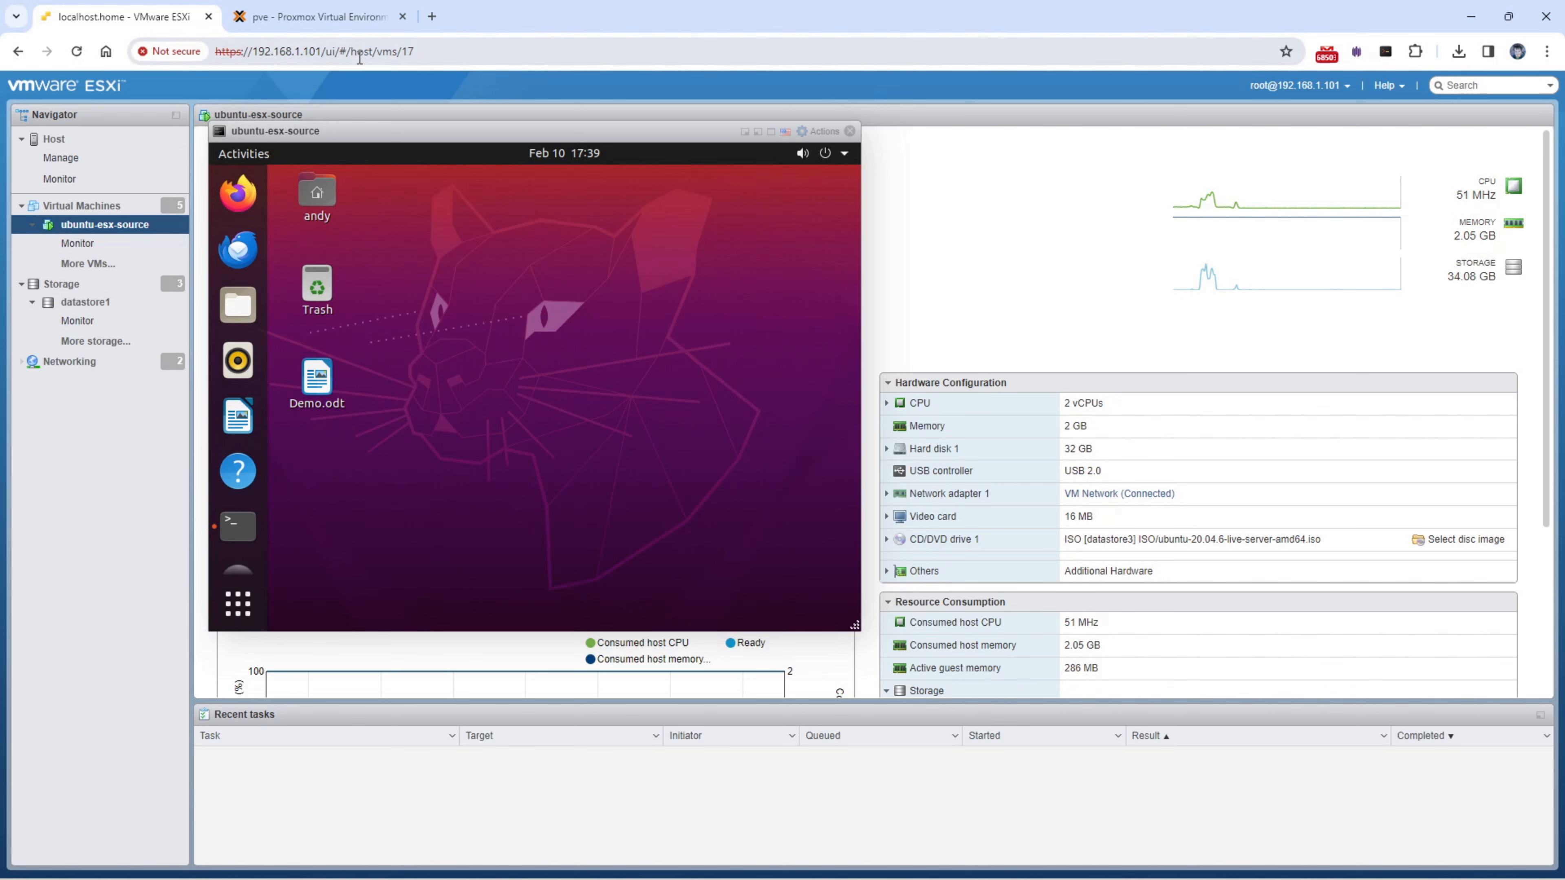
- Look in on target VM 106's noVNC console, then return to the Carbonite jobs view
left_click(331, 25)
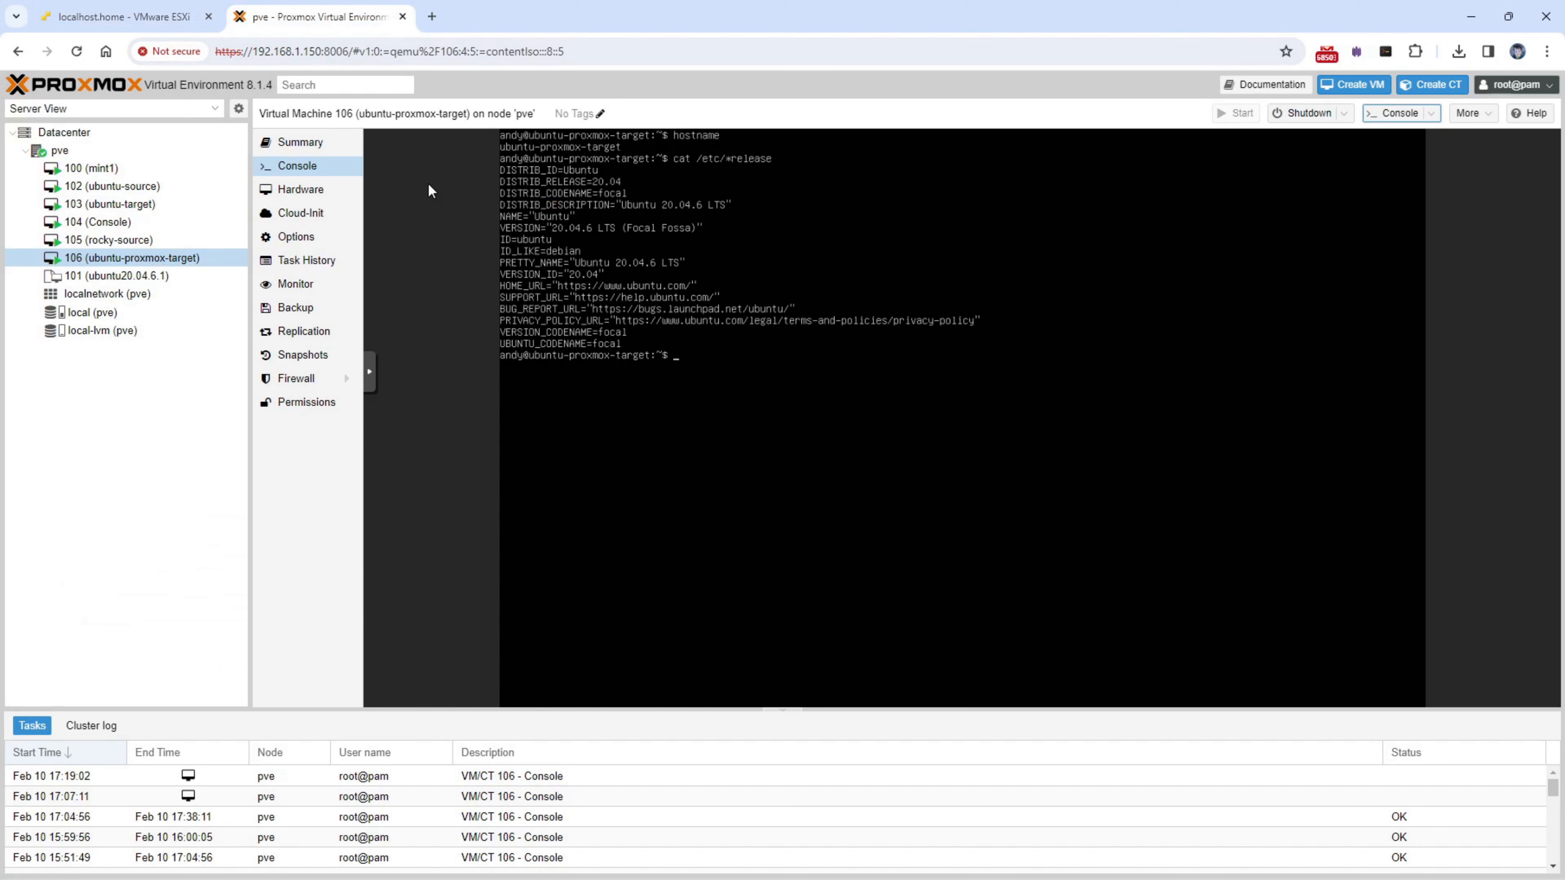
mouse_move(491, 857)
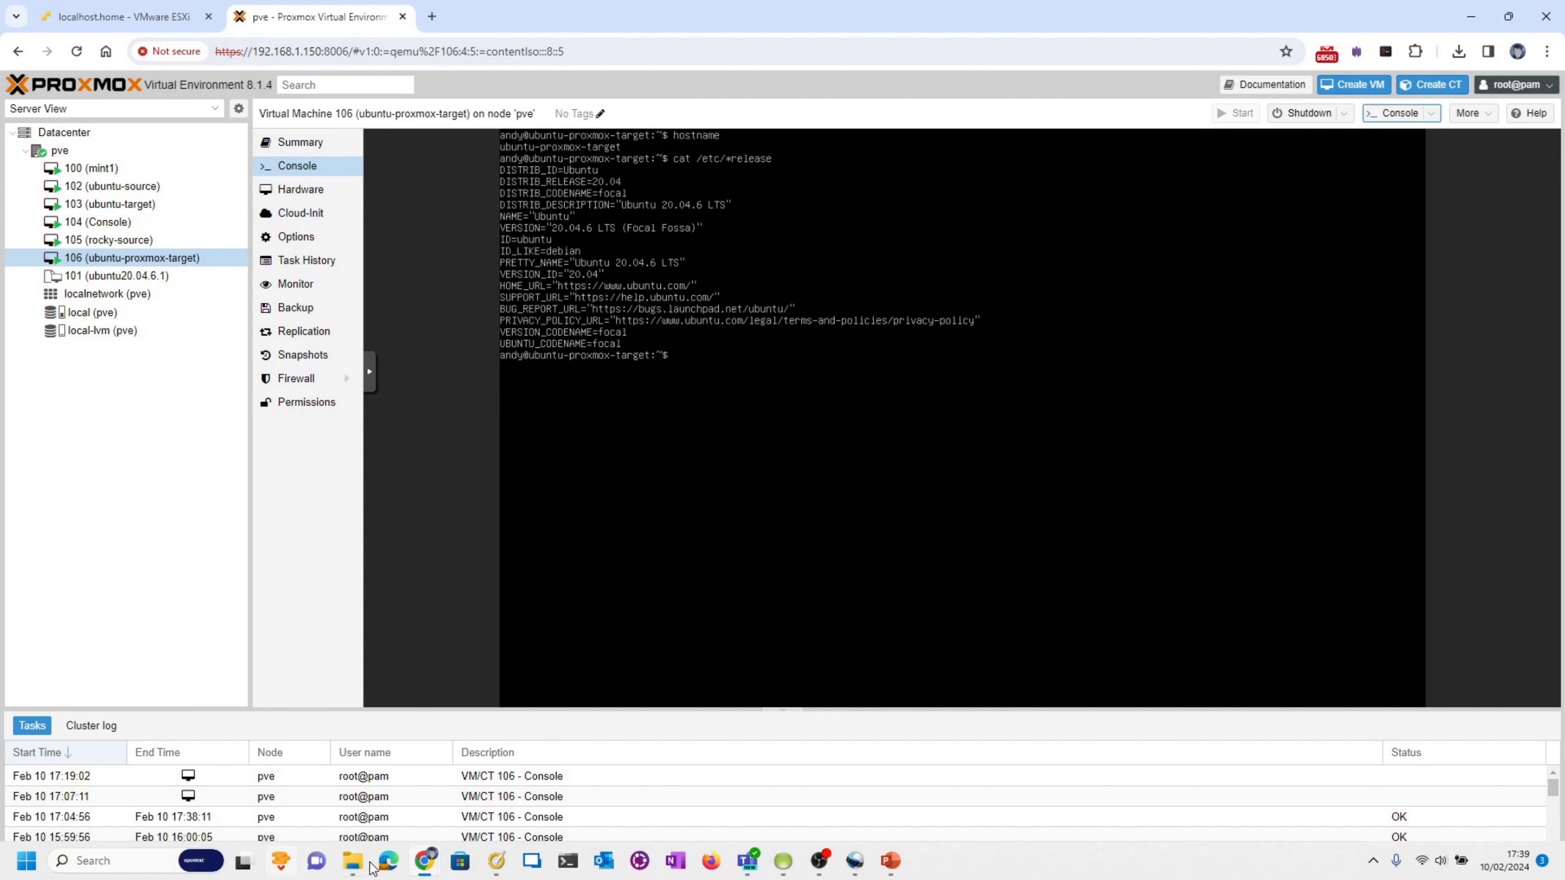
mouse_move(425, 860)
left_click(523, 761)
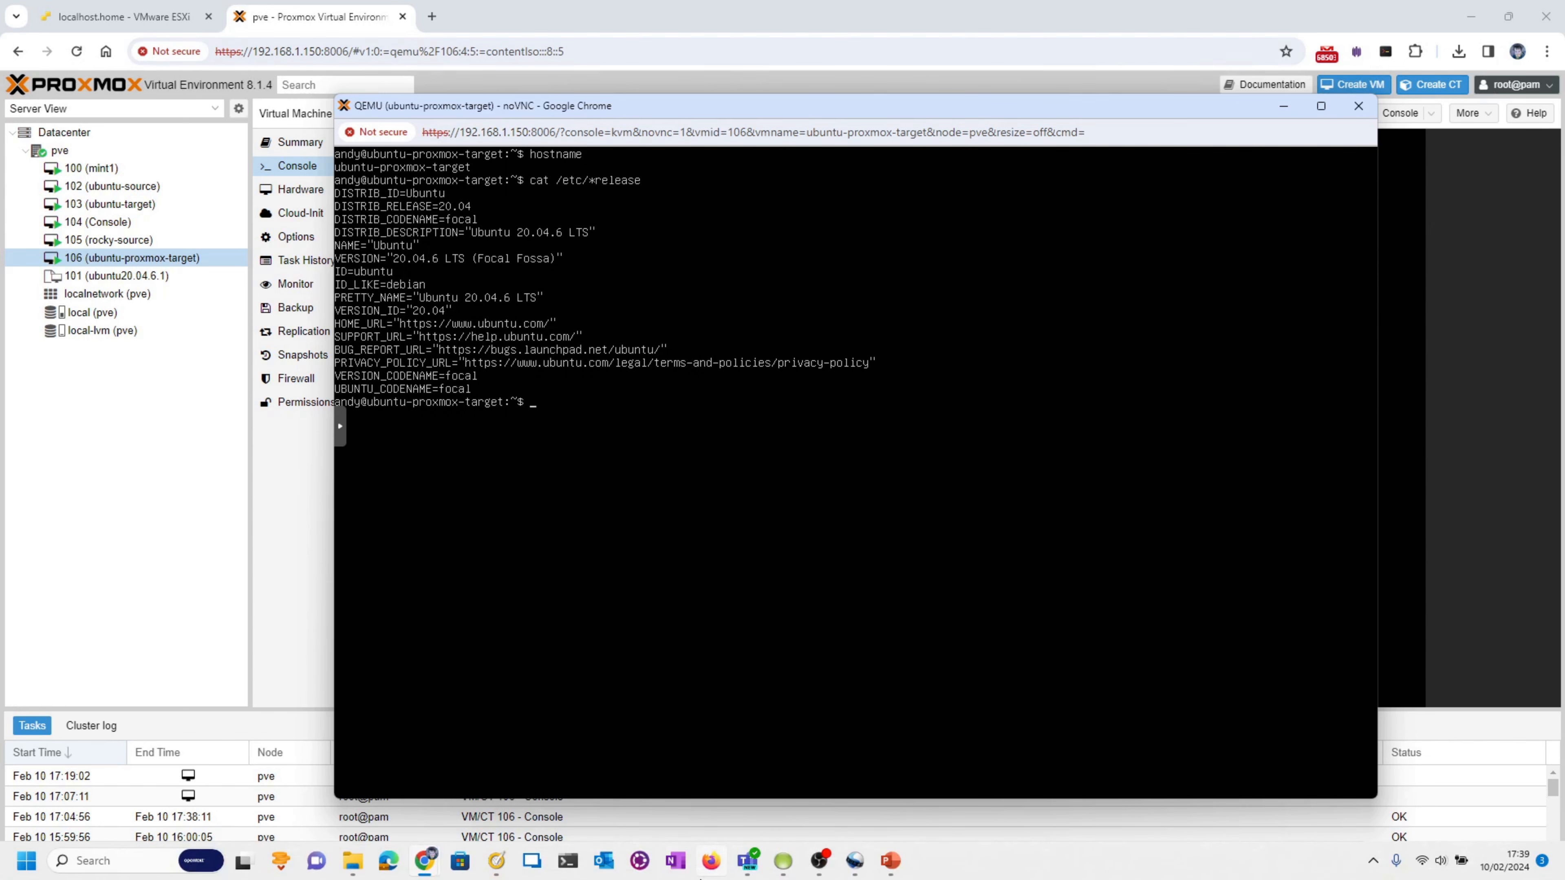
left_click(783, 861)
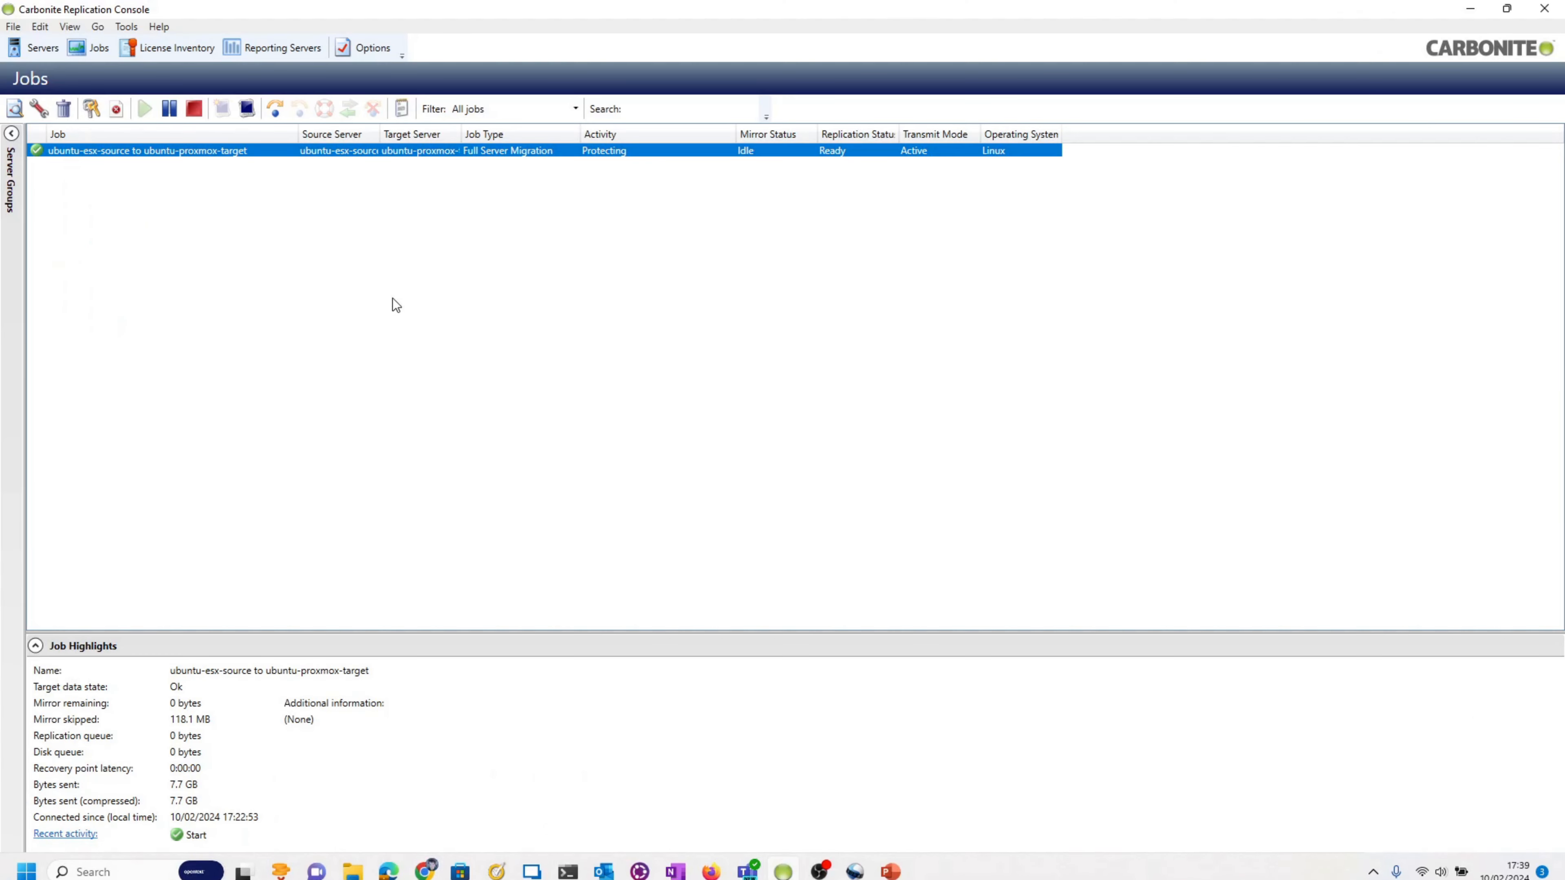
- Run Failover or Cutover on the migration job, choosing Cutover to live data
right_click(276, 155)
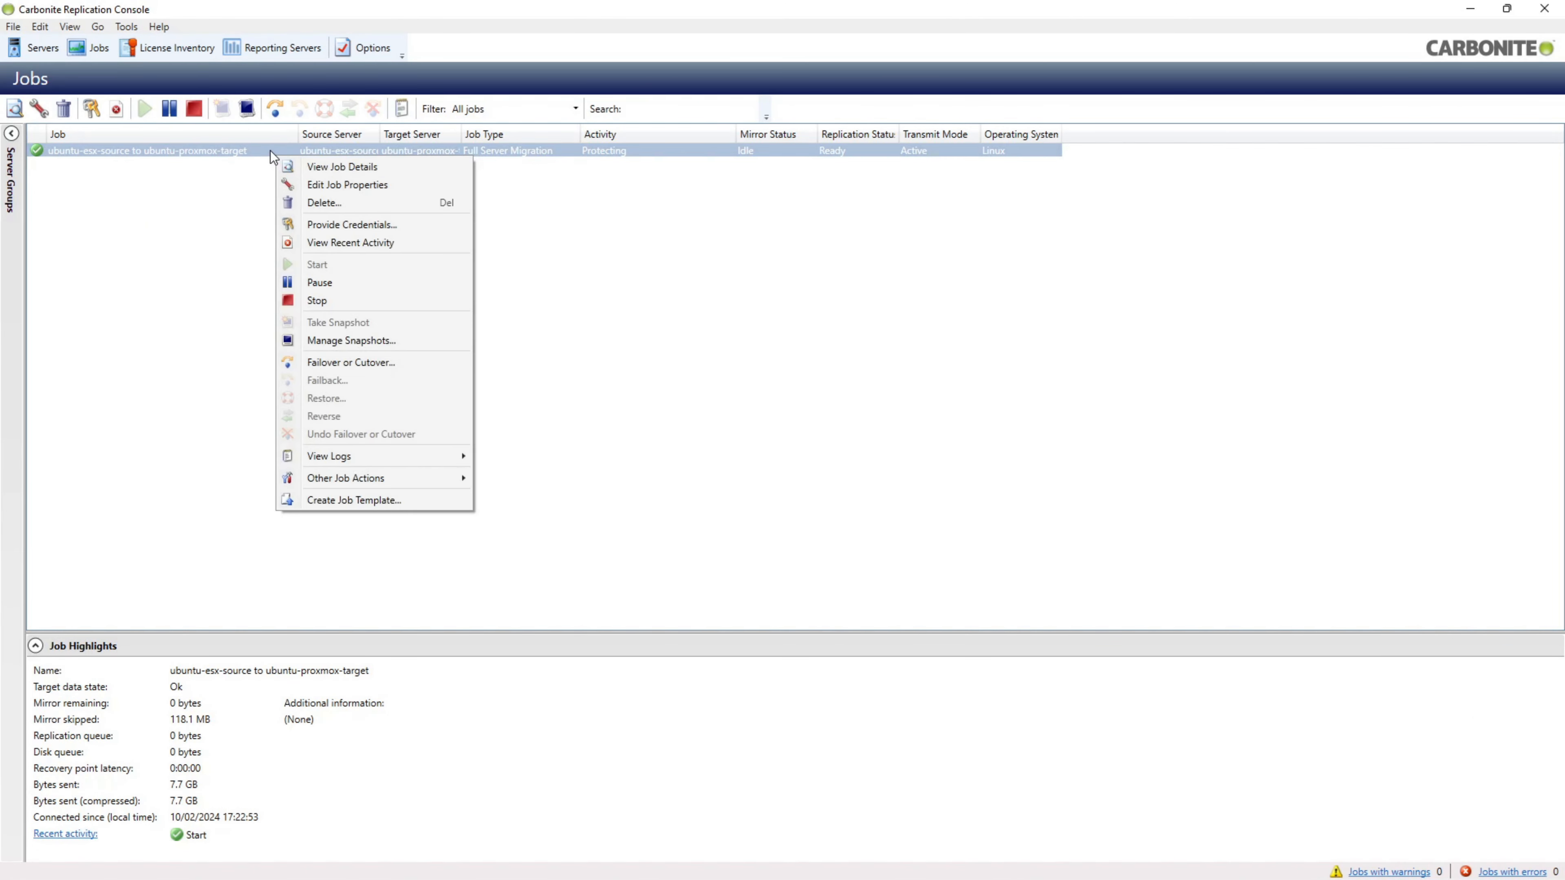
left_click(271, 150)
right_click(270, 150)
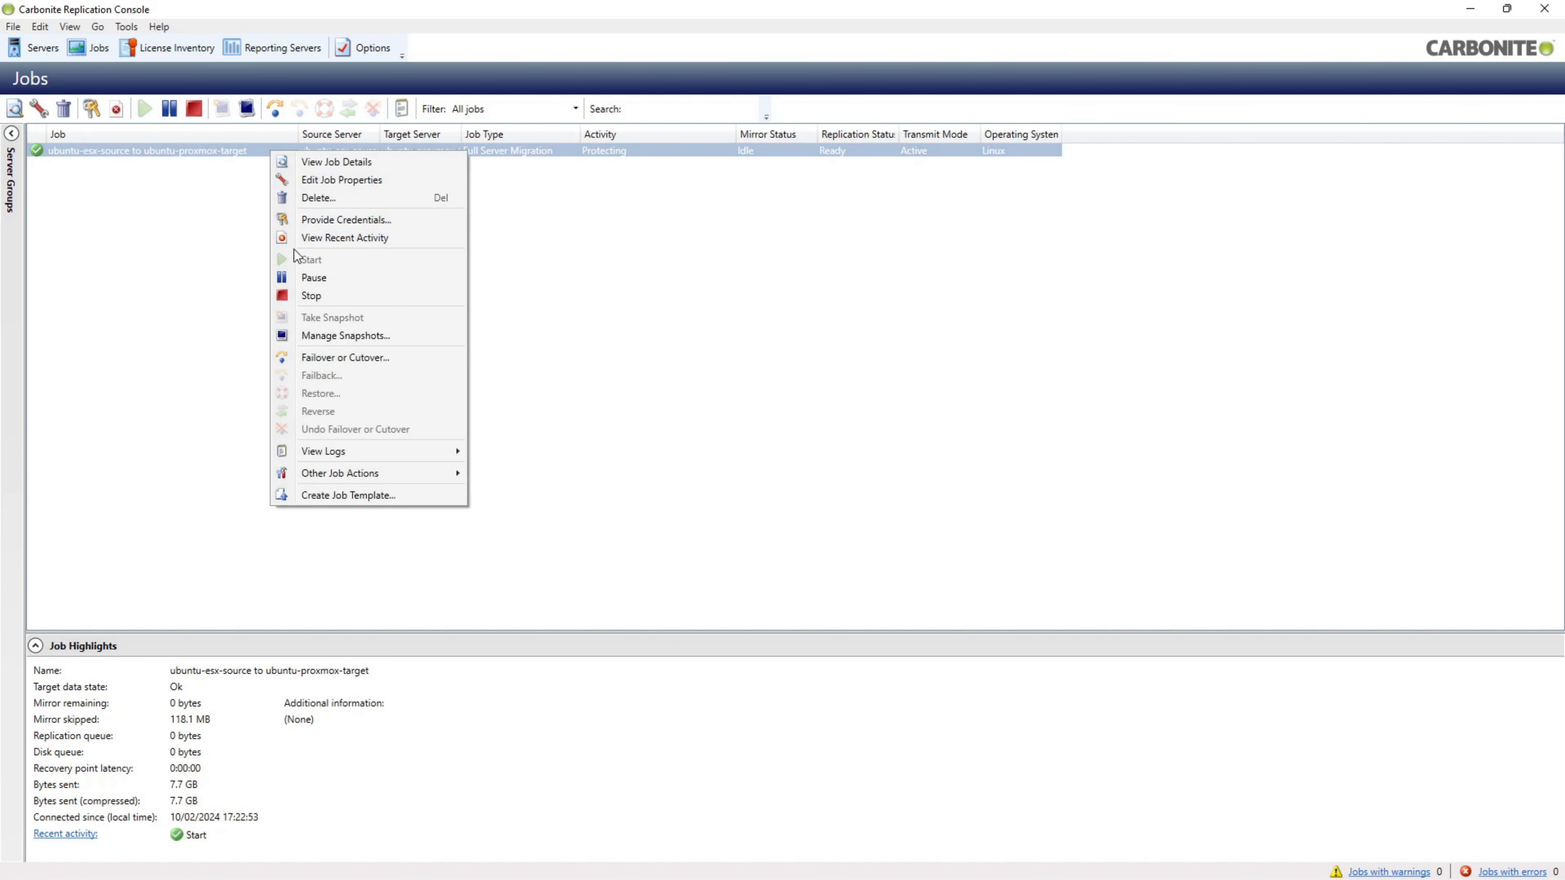
left_click(316, 357)
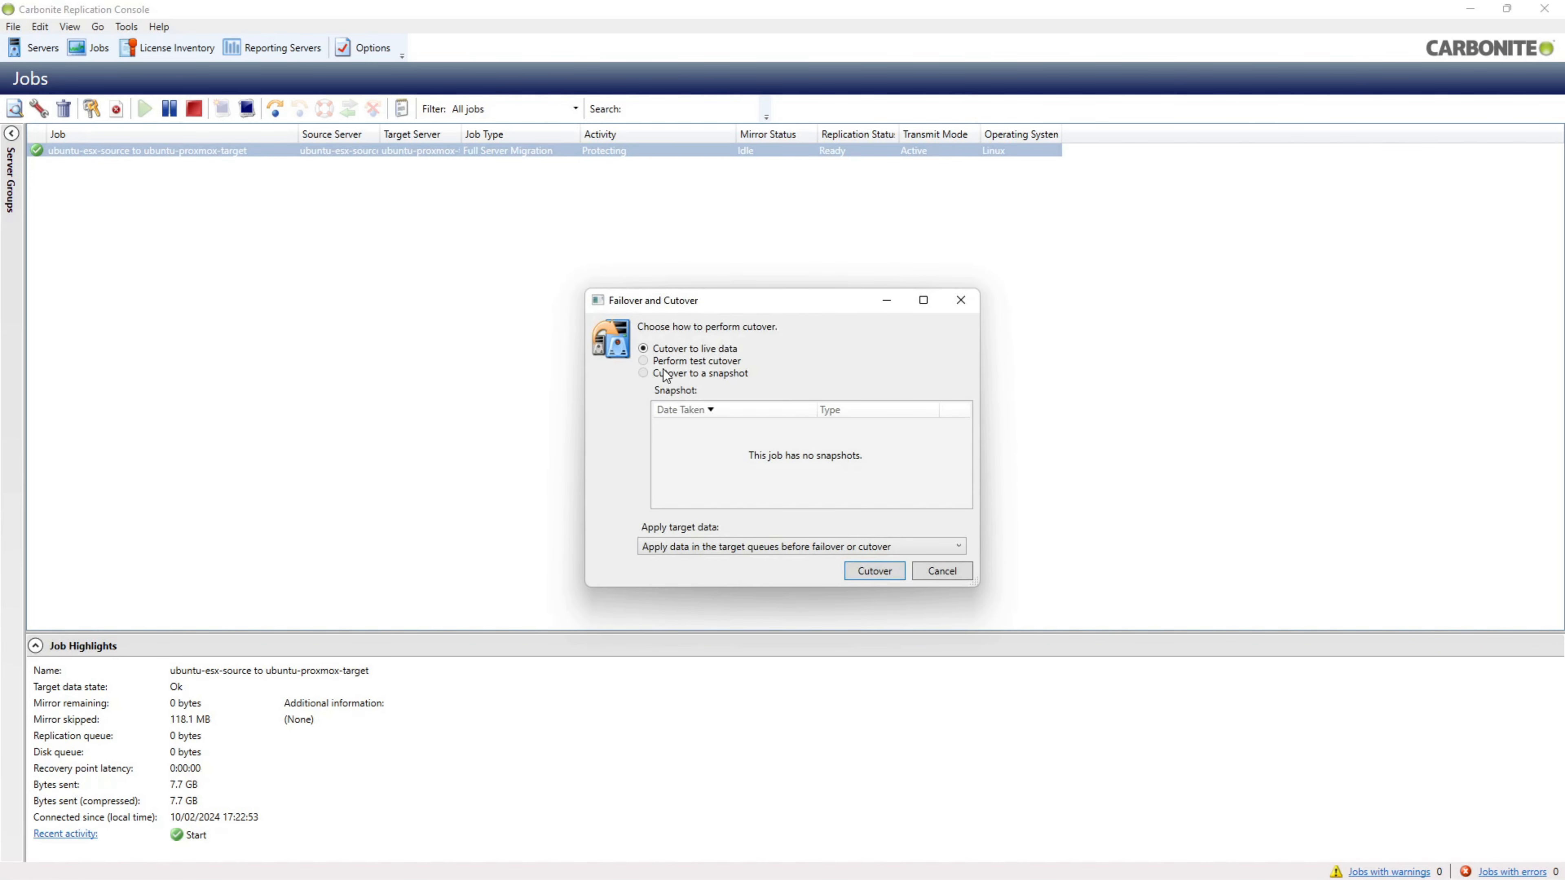
left_click(876, 577)
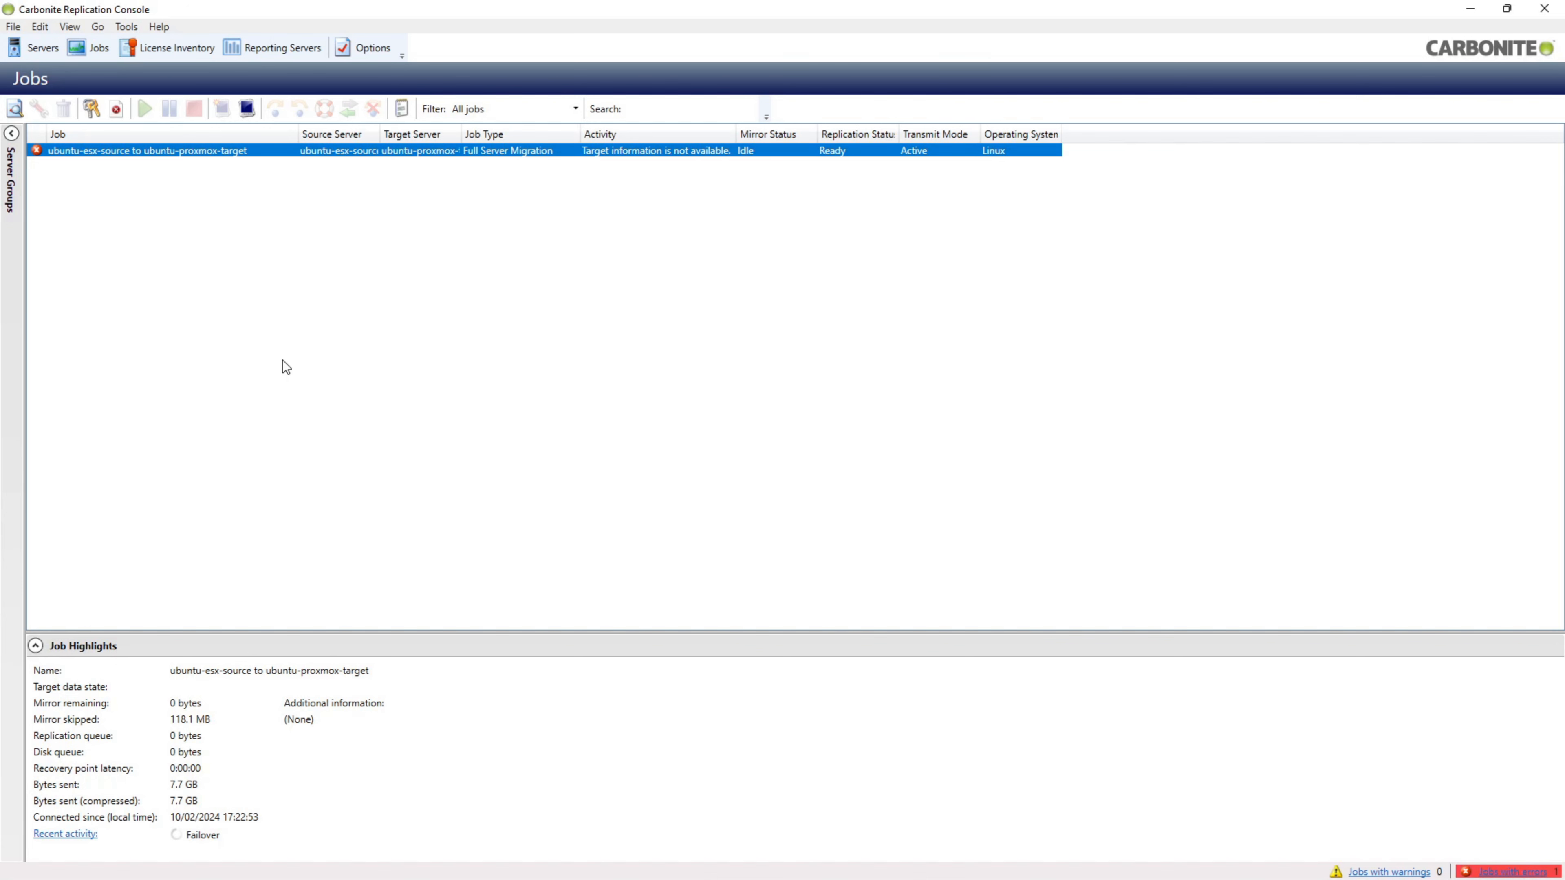
- Check the restarting VM 106 in the Proxmox noVNC console, then view the source VM in ESXi
mouse_move(451, 878)
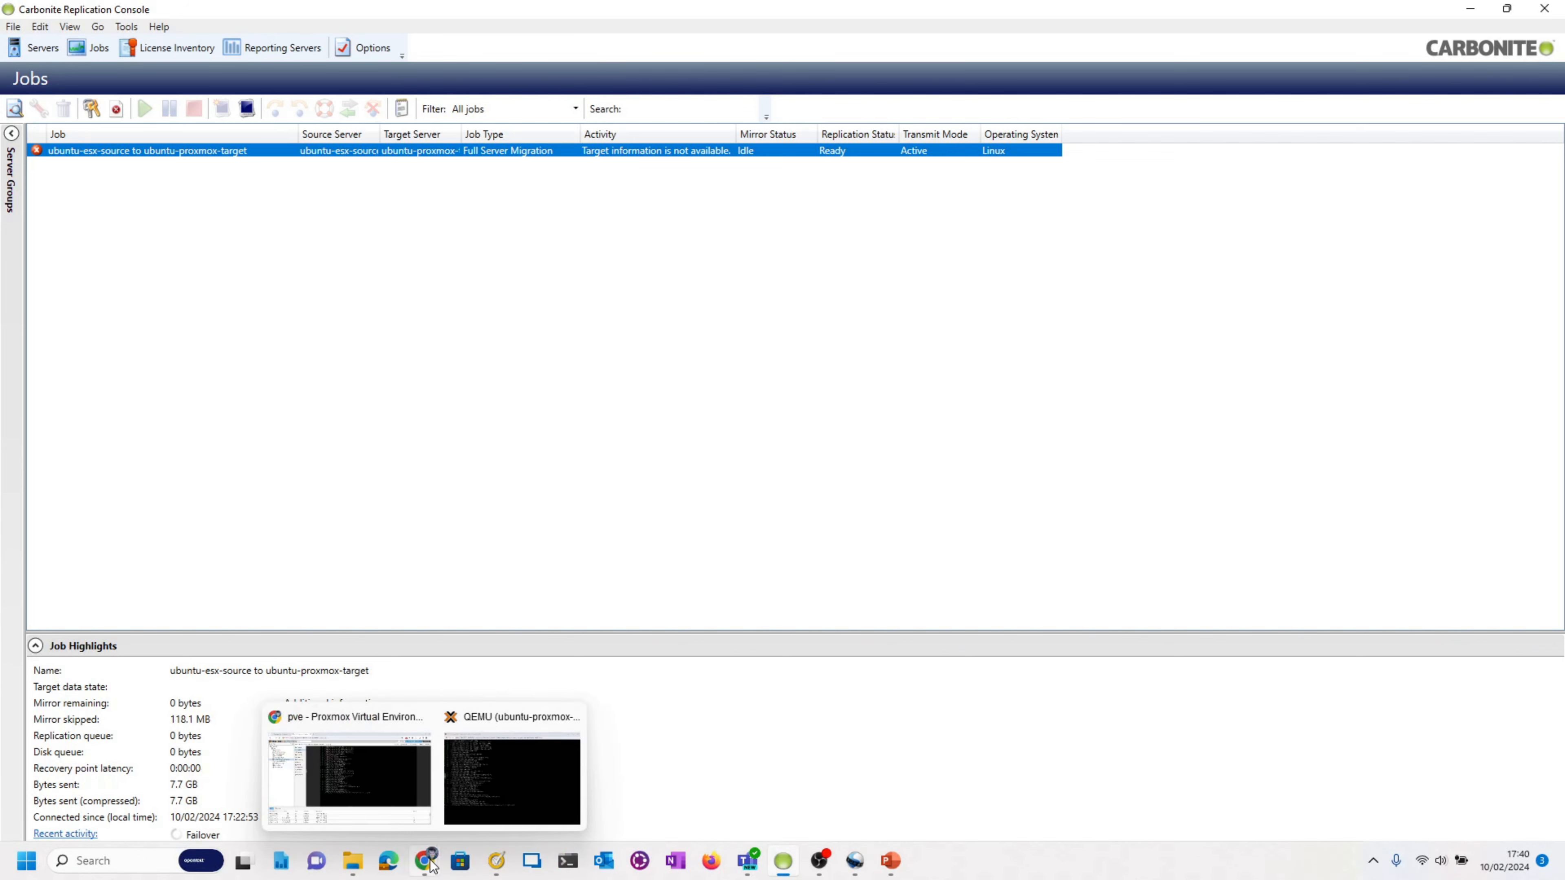
mouse_move(395, 767)
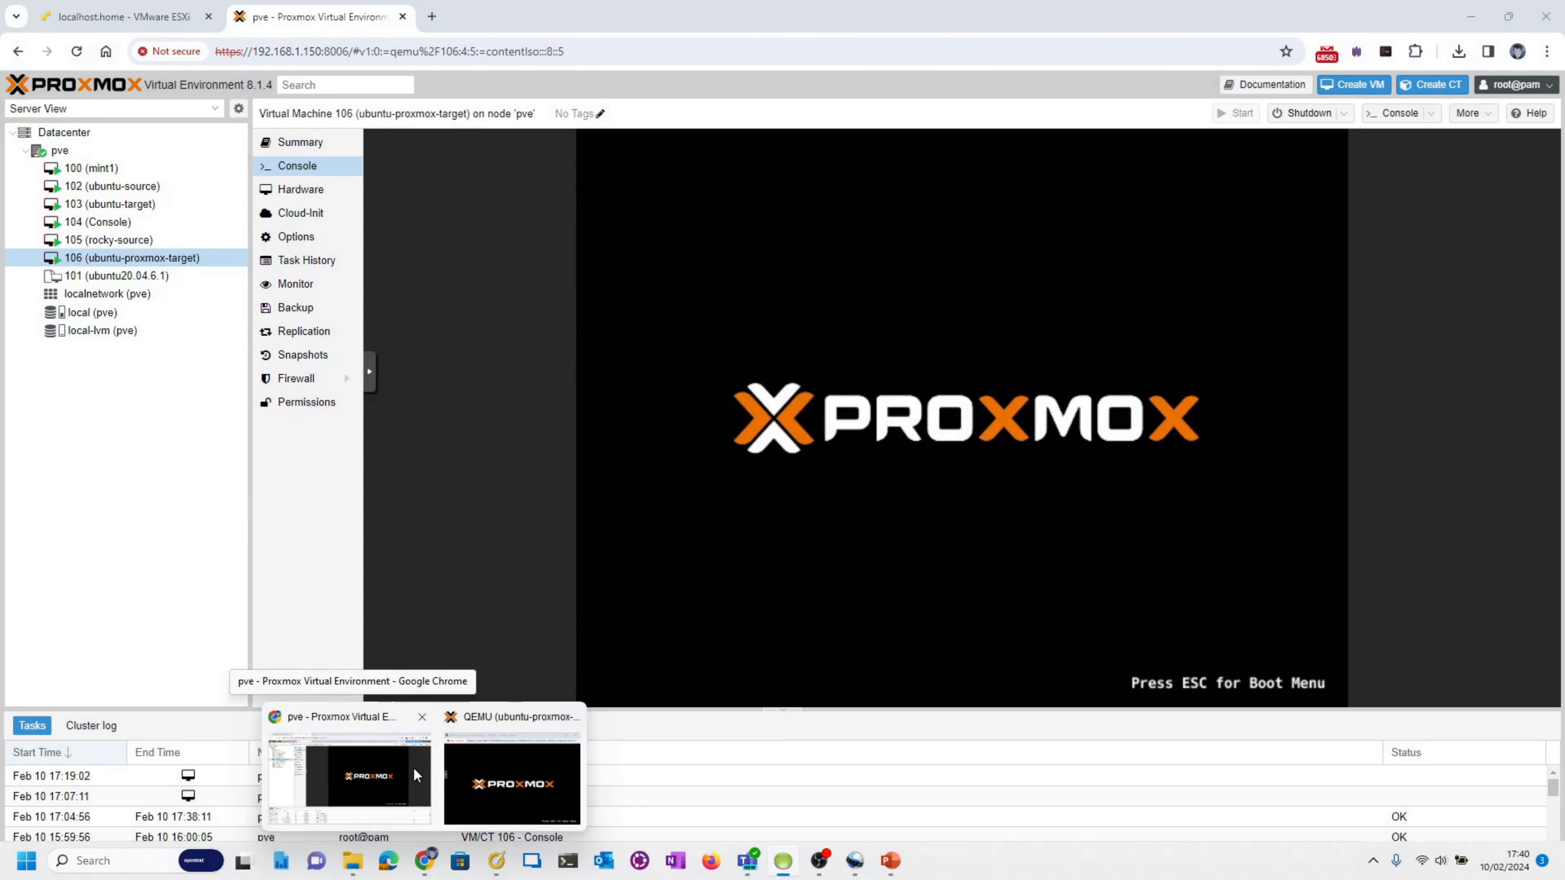
left_click(413, 767)
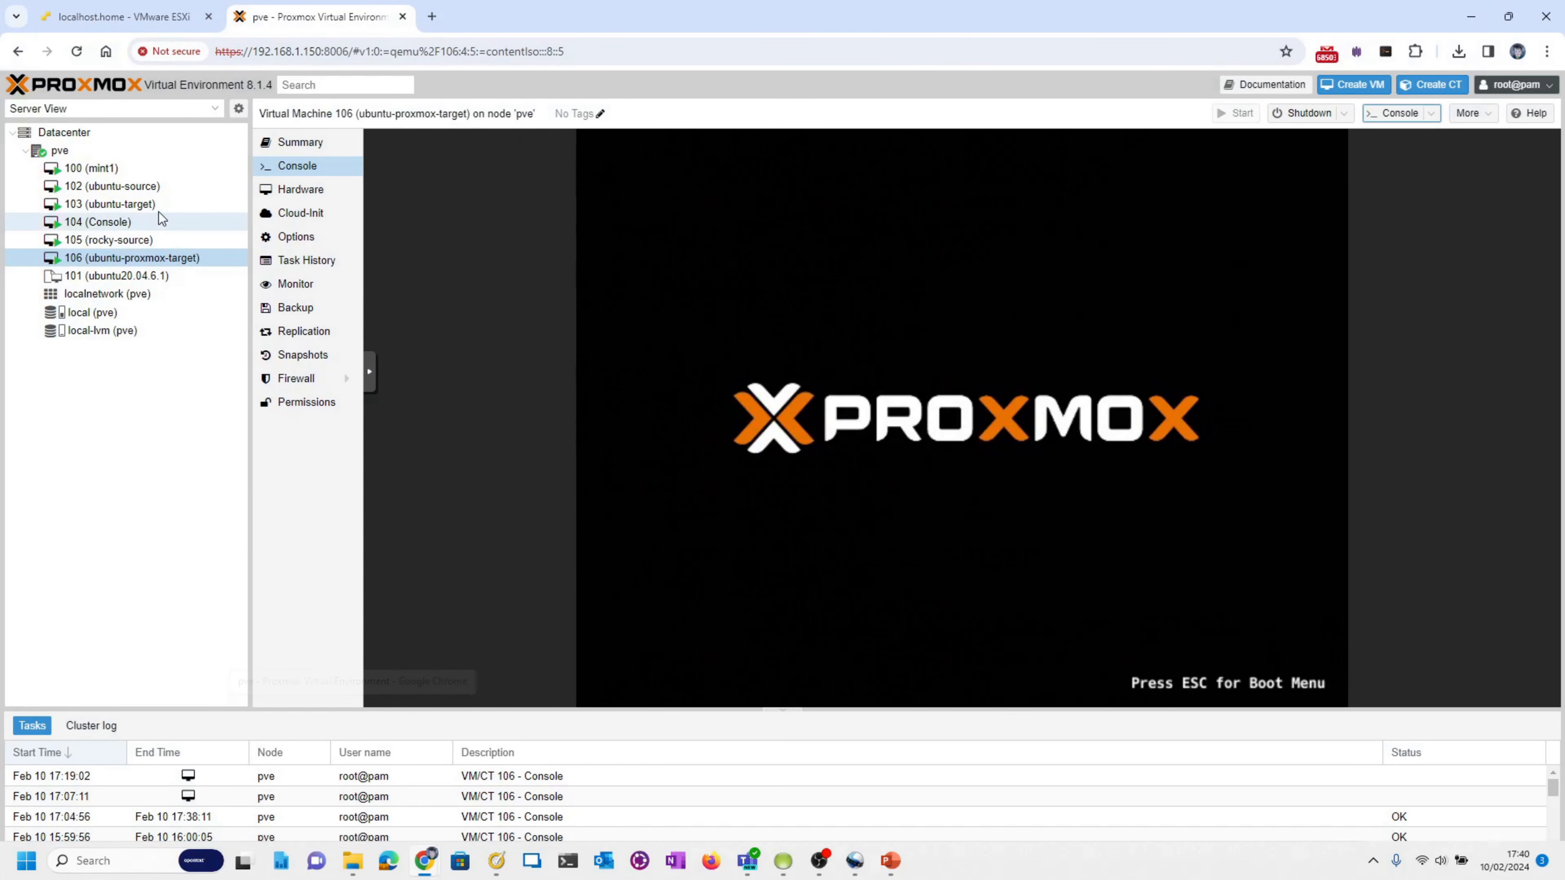
left_click(132, 12)
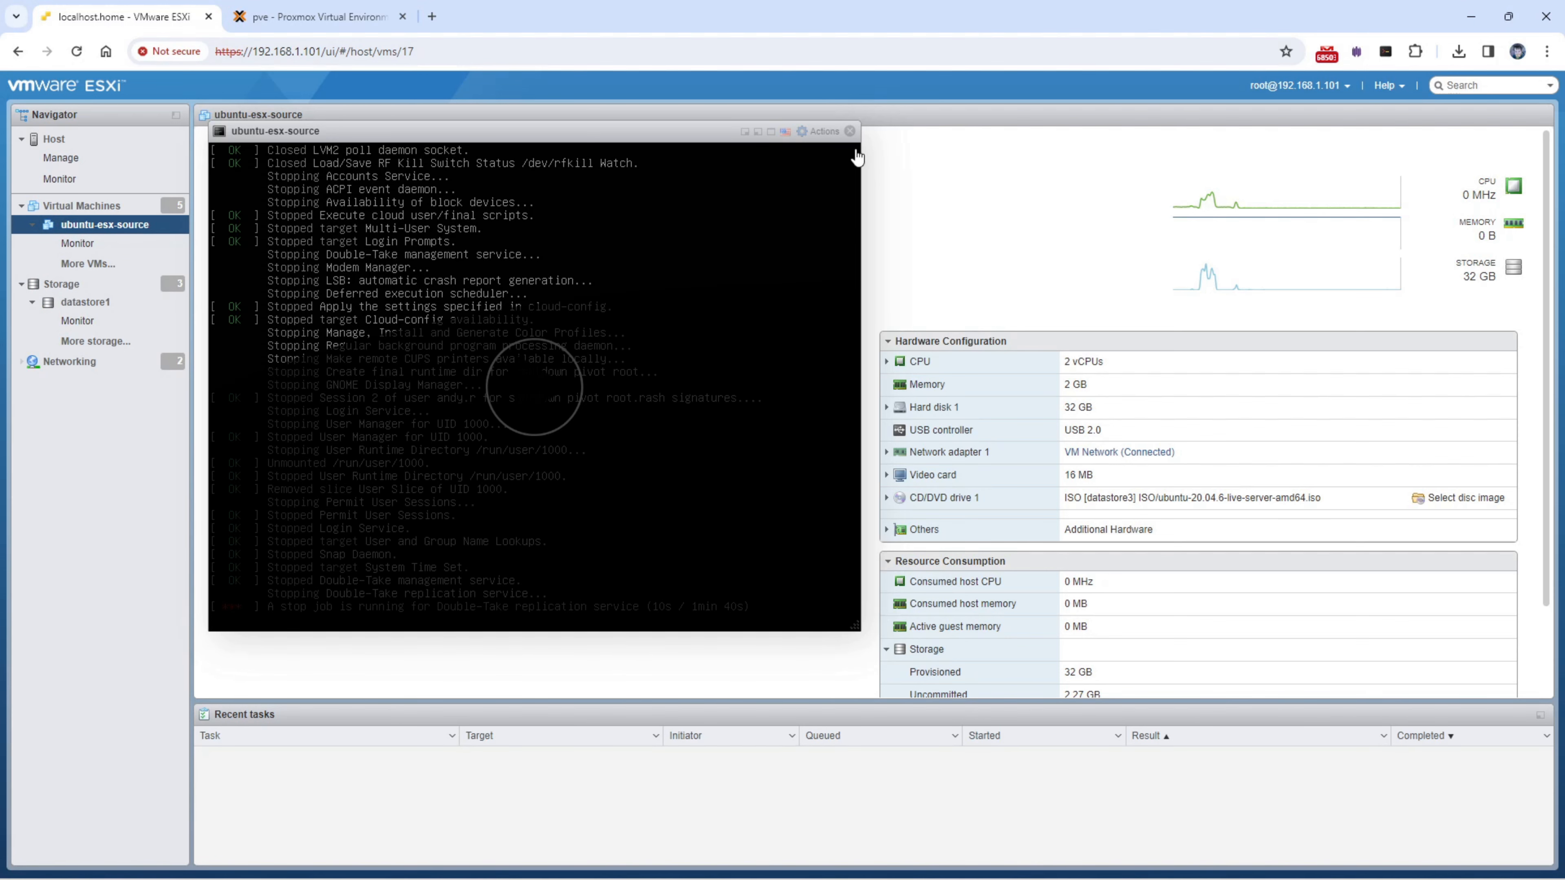
- Close the ubuntu-esx-source console popup and switch to the Proxmox target VM 106 page
left_click(850, 131)
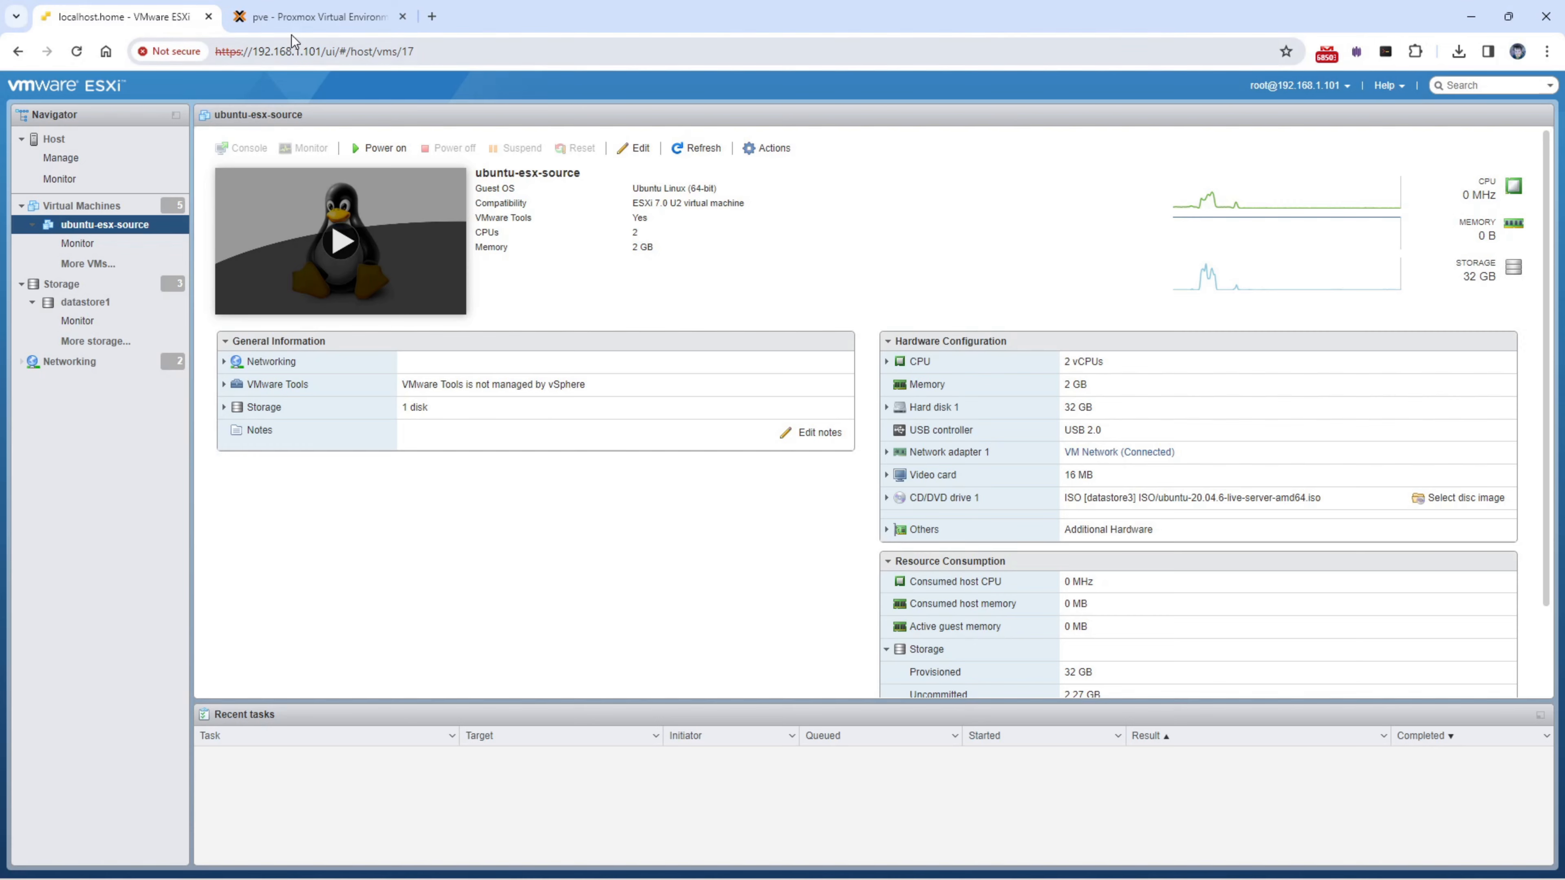
left_click(301, 17)
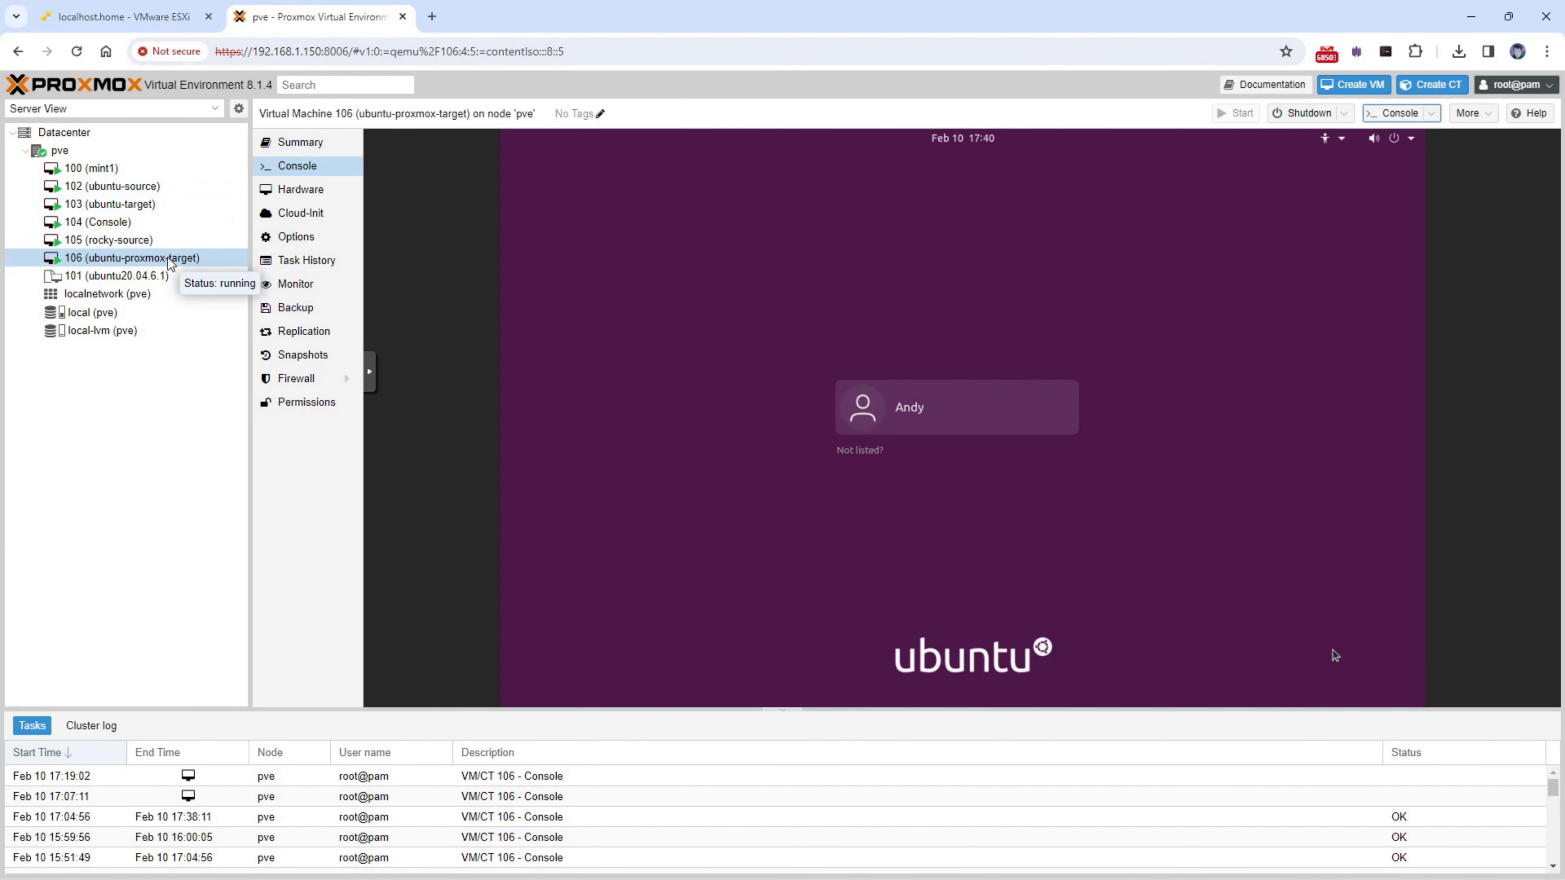
- Log in to the migrated Ubuntu target as the listed user with the account password
left_click(979, 417)
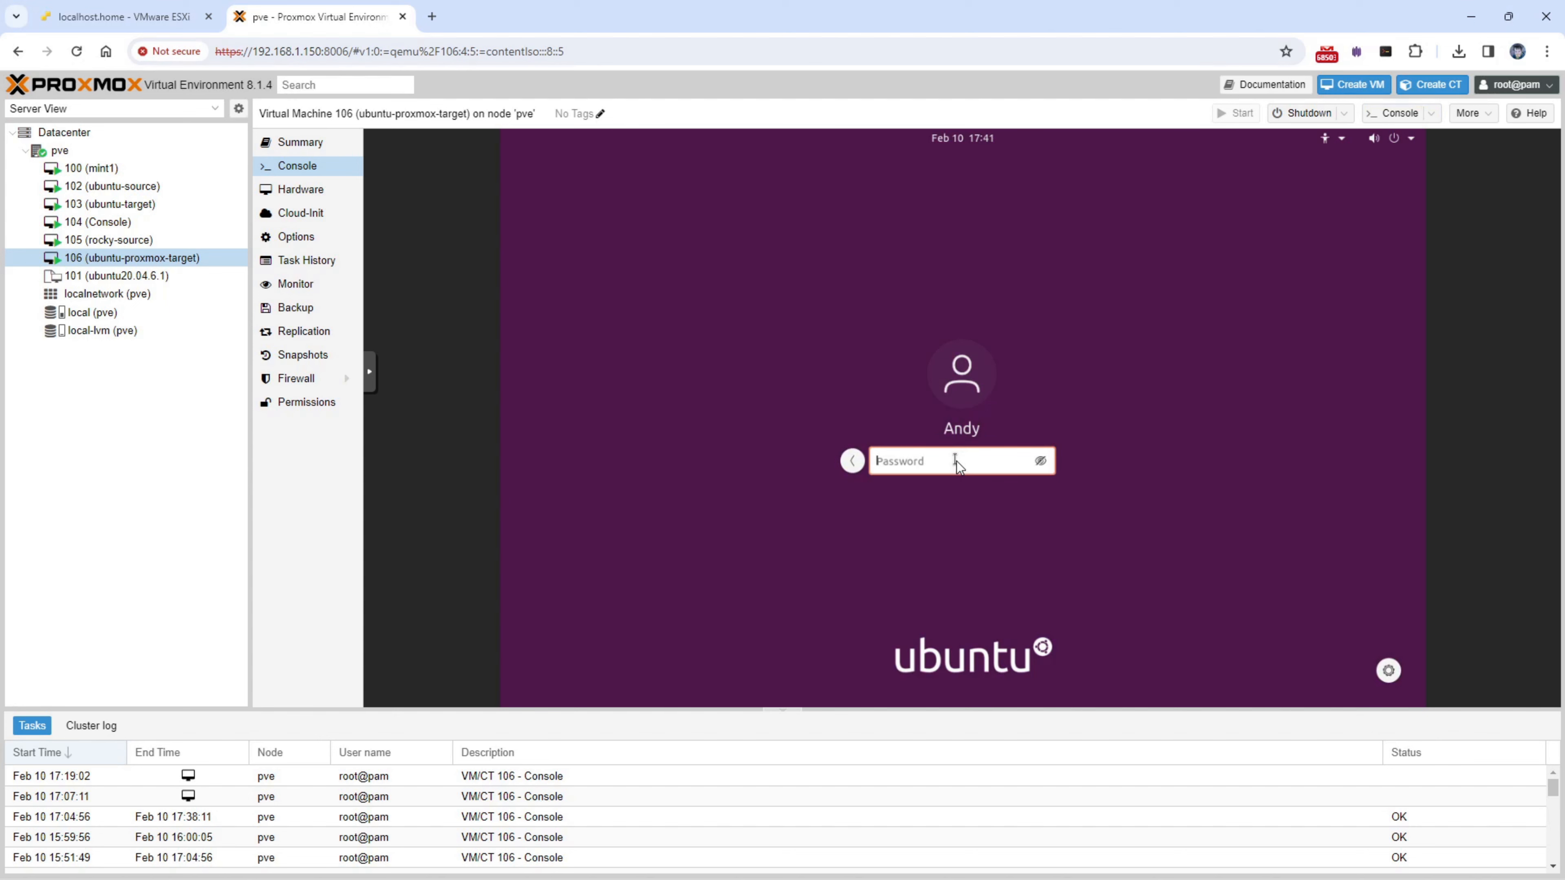
type("•••••••••")
key("Return")
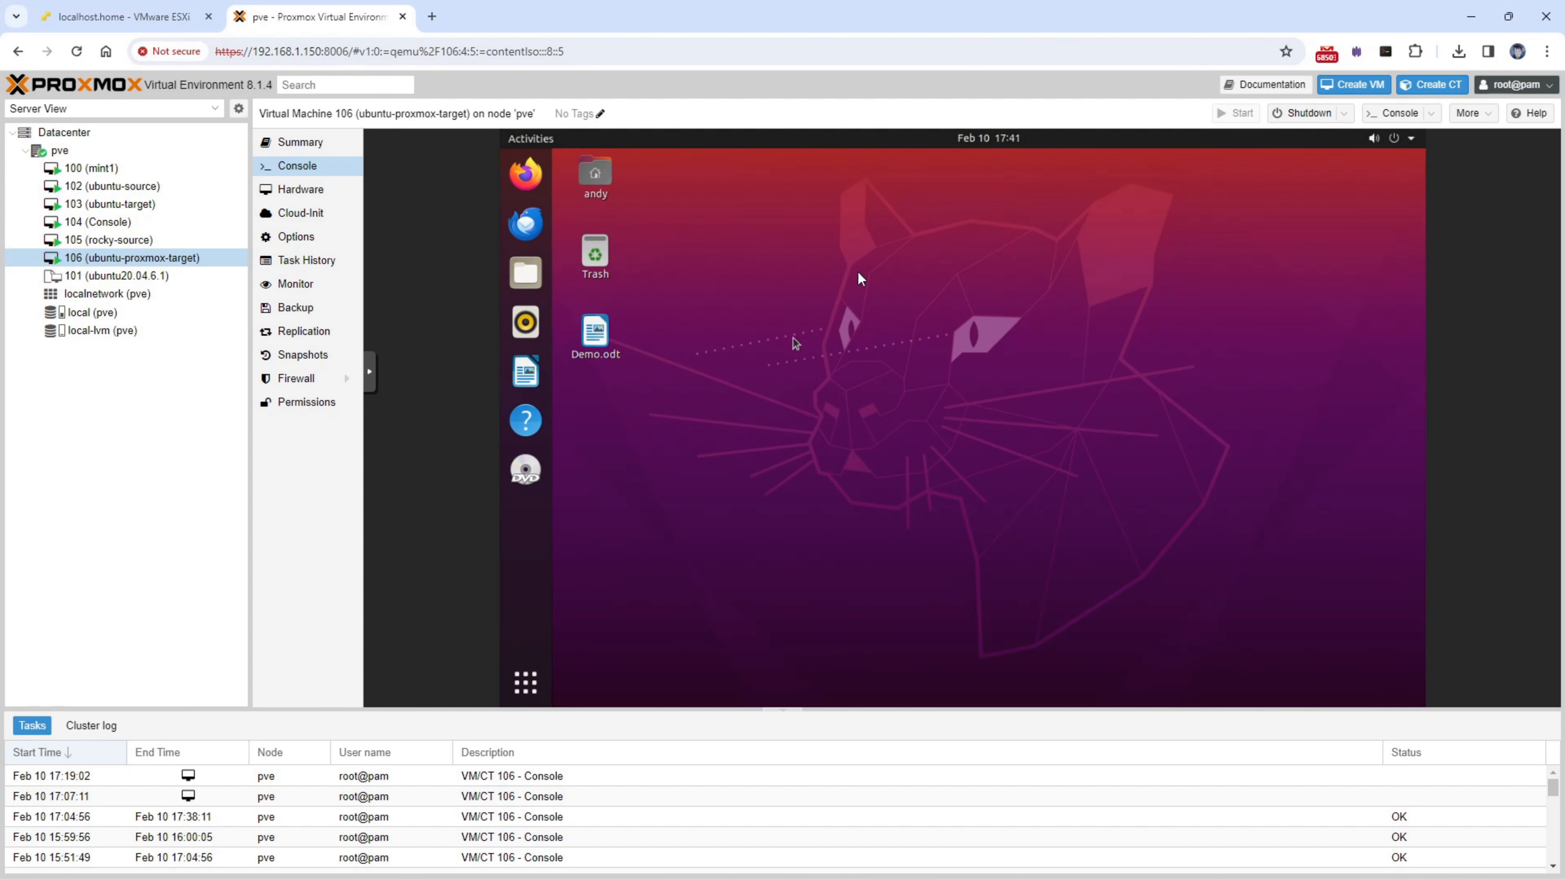
- Open Demo.odt on the target and add a contact e-mail address link below '3) Mirror complete'
left_click(596, 334)
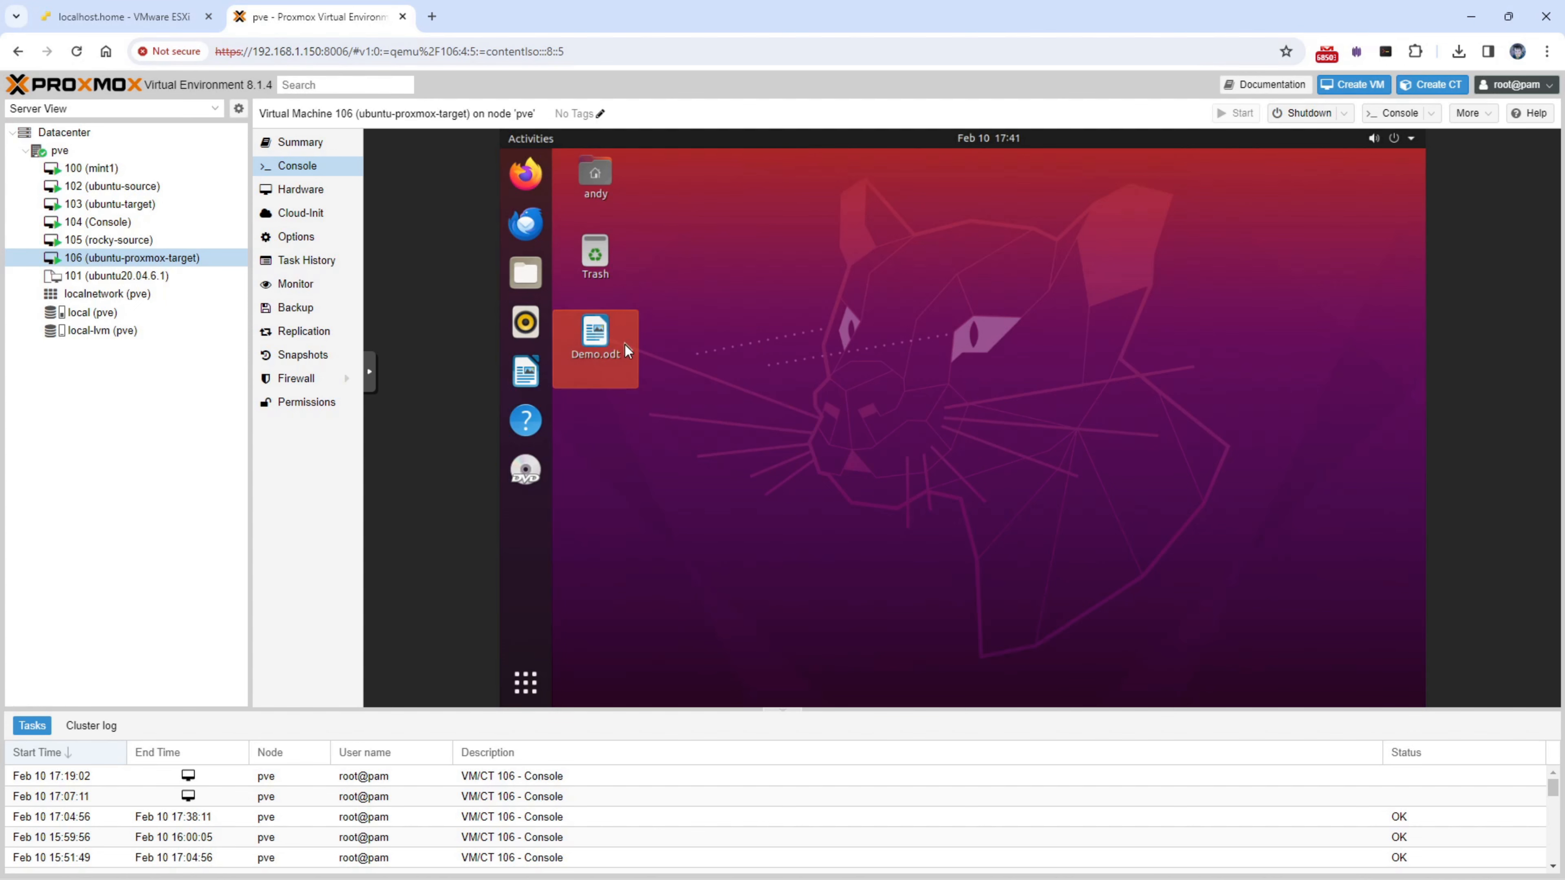
key("Delete")
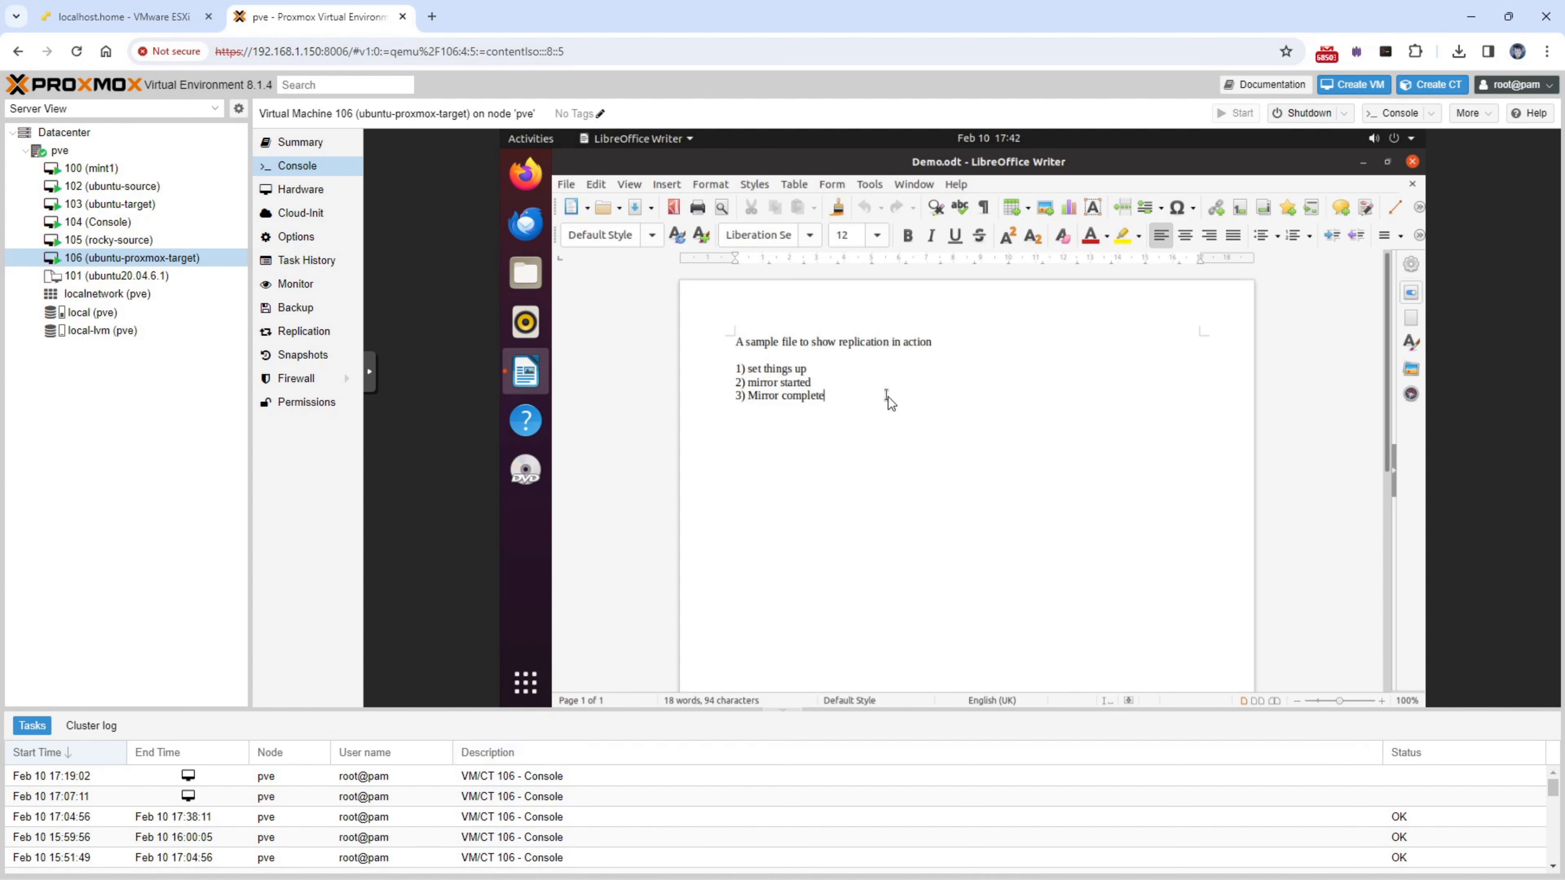
key("Return")
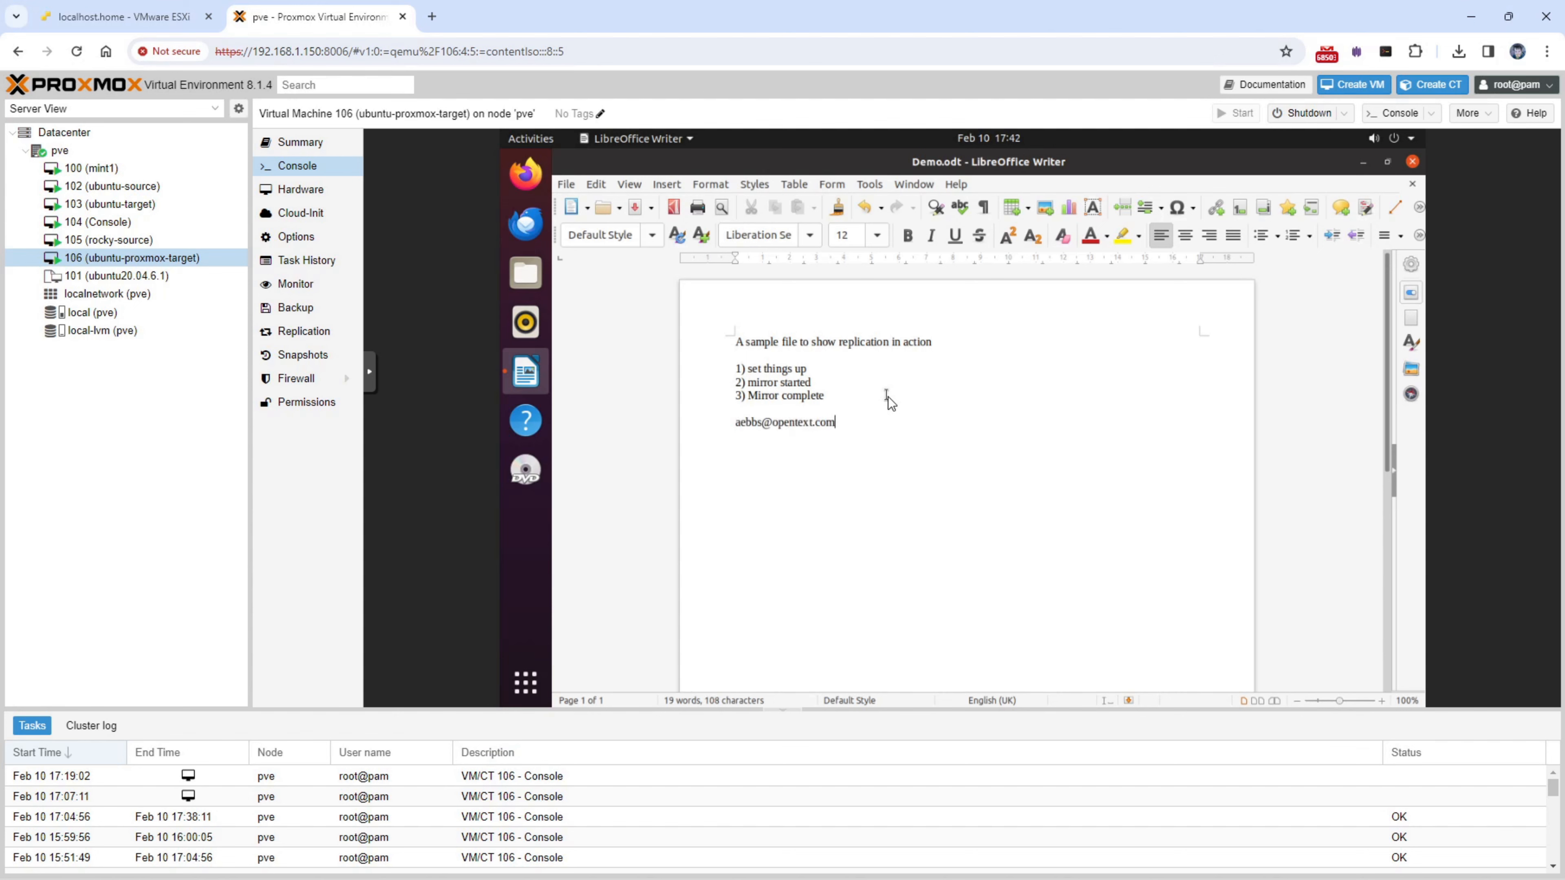
key("Return")
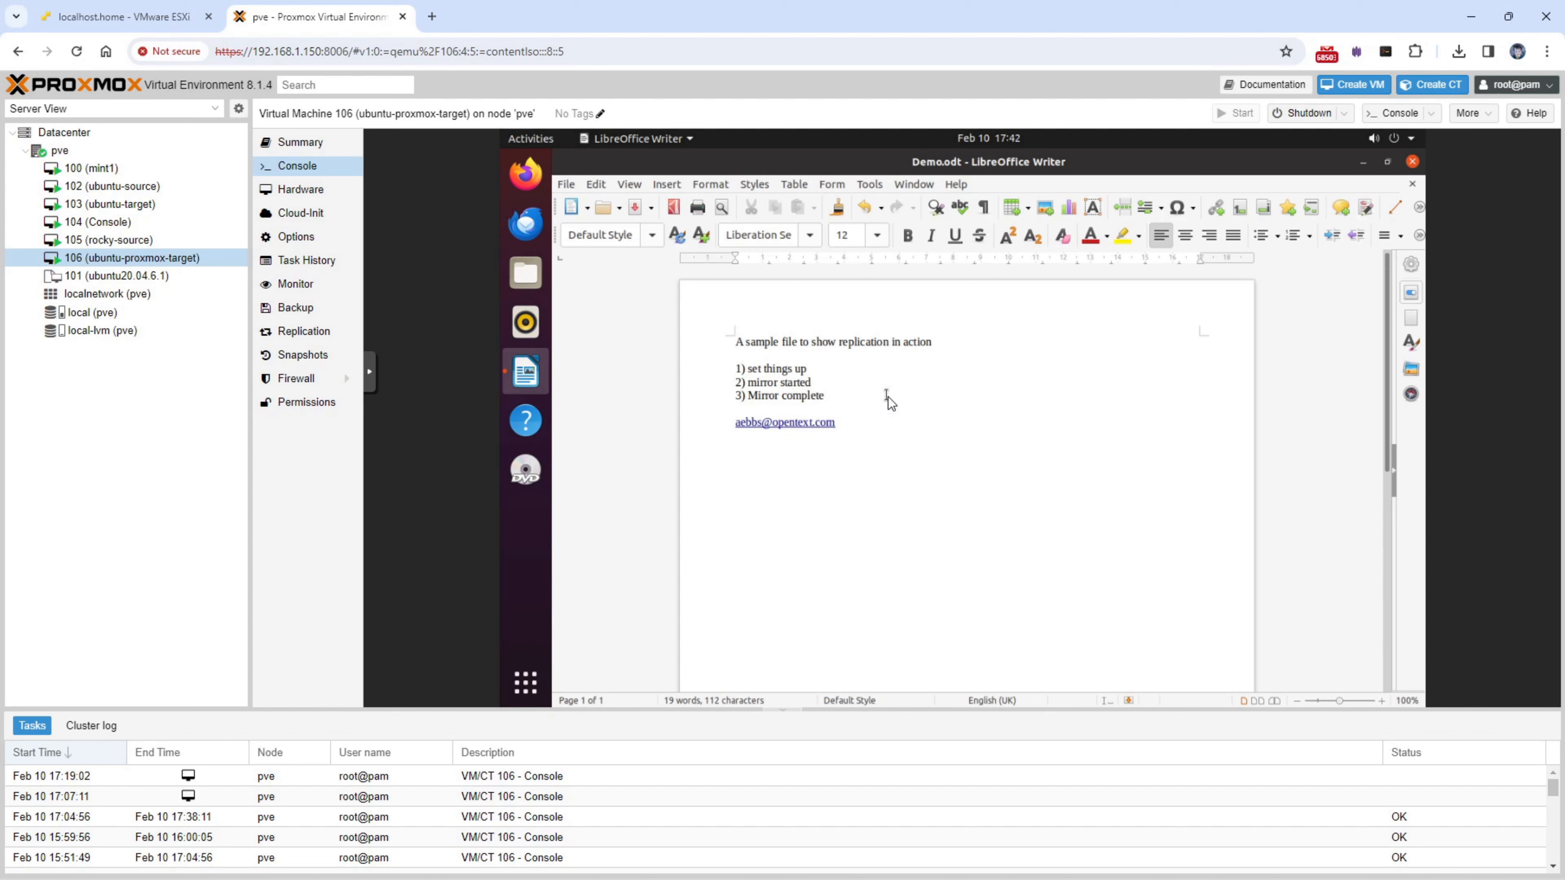